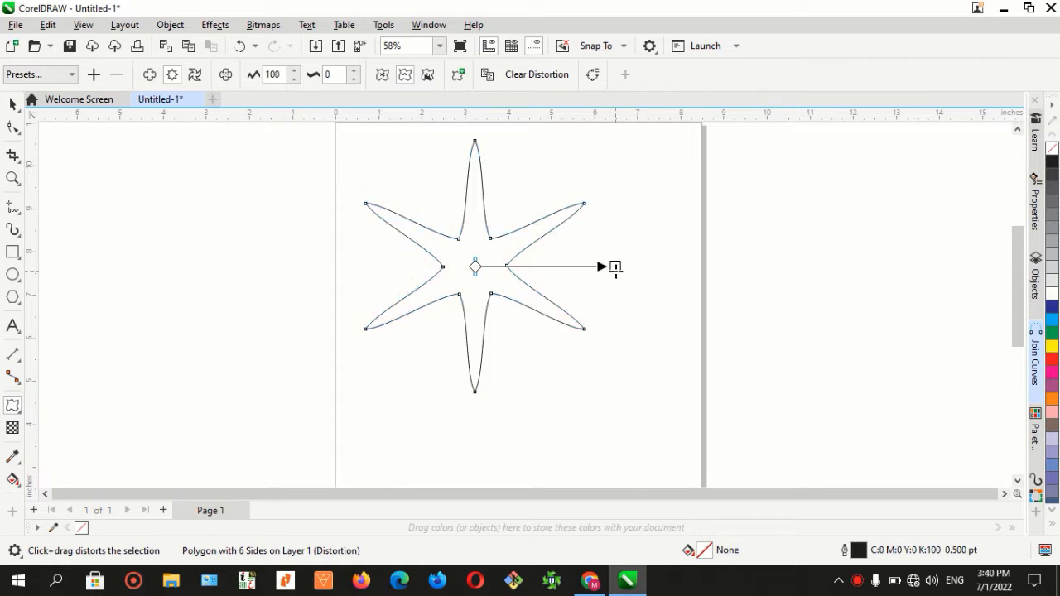
# Convert the distorted six-pointed star to curves and delete its six inner nodes.
pyautogui.click(594, 75)
pyautogui.click(12, 127)
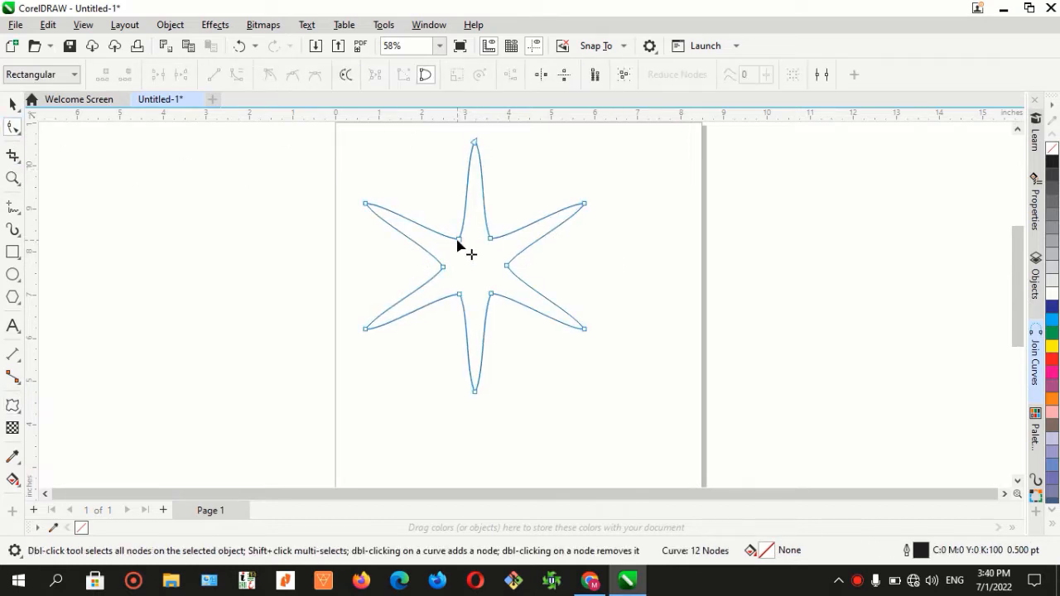
pyautogui.doubleClick(460, 240)
pyautogui.doubleClick(490, 239)
pyautogui.doubleClick(506, 265)
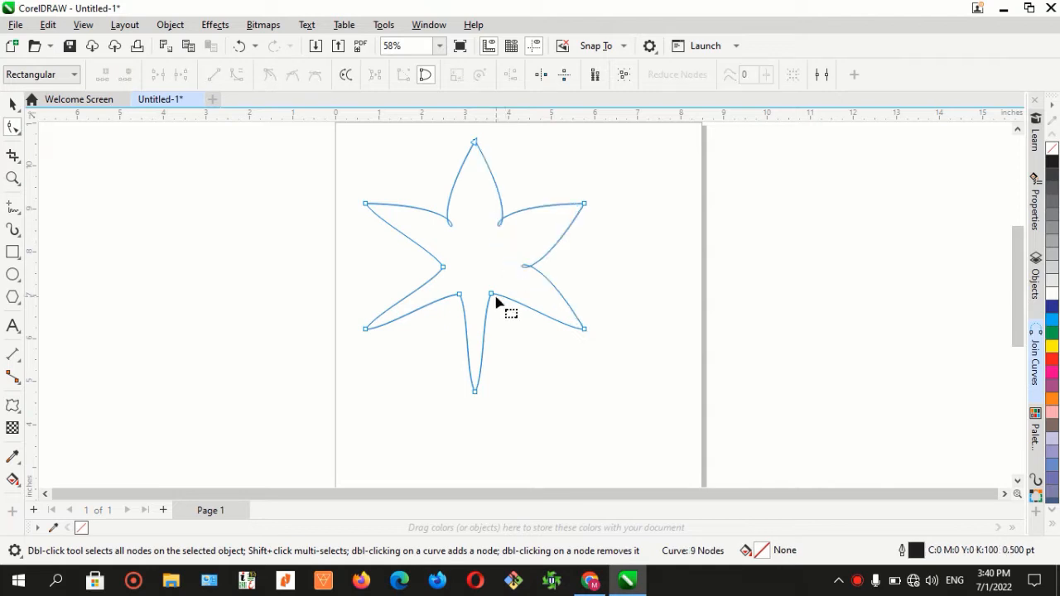
pyautogui.doubleClick(492, 294)
pyautogui.click(459, 295)
pyautogui.doubleClick(461, 295)
pyautogui.doubleClick(442, 266)
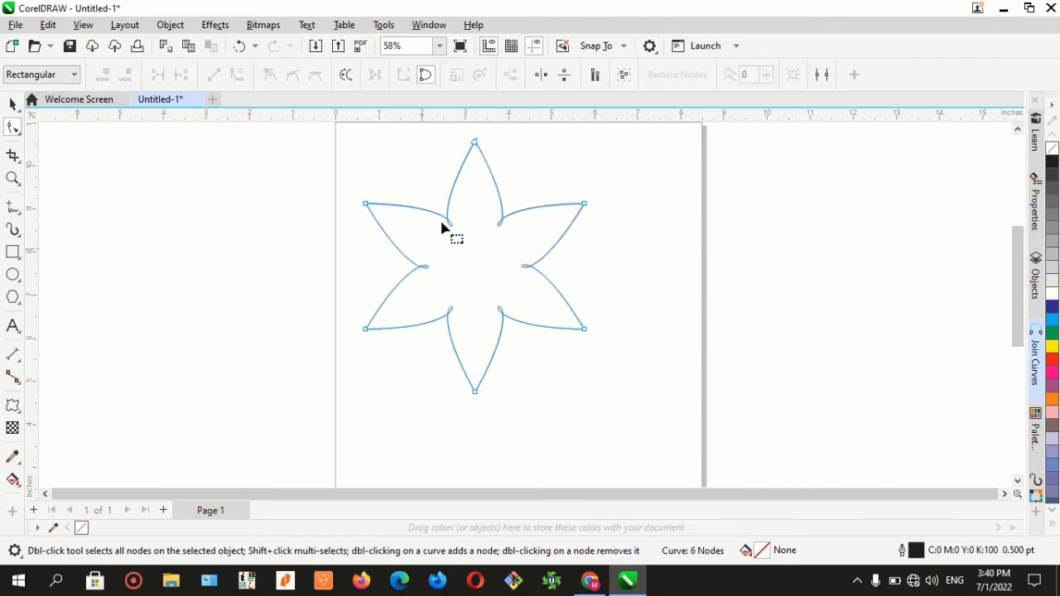
# Undo the inner node deletions and the curve conversion of the star.
pyautogui.click(239, 47)
pyautogui.click(240, 46)
pyautogui.click(239, 46)
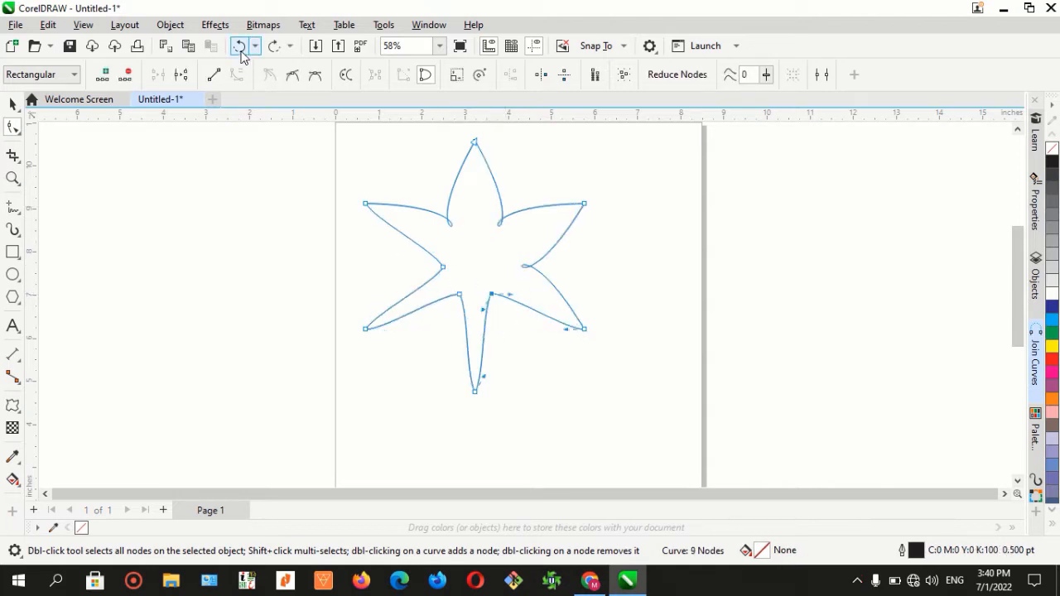
pyautogui.click(240, 46)
pyautogui.click(239, 46)
pyautogui.click(239, 46)
pyautogui.click(240, 47)
# Clear the zipper distortion from the six-sided star polygon.
pyautogui.click(12, 104)
pyautogui.doubleClick(426, 230)
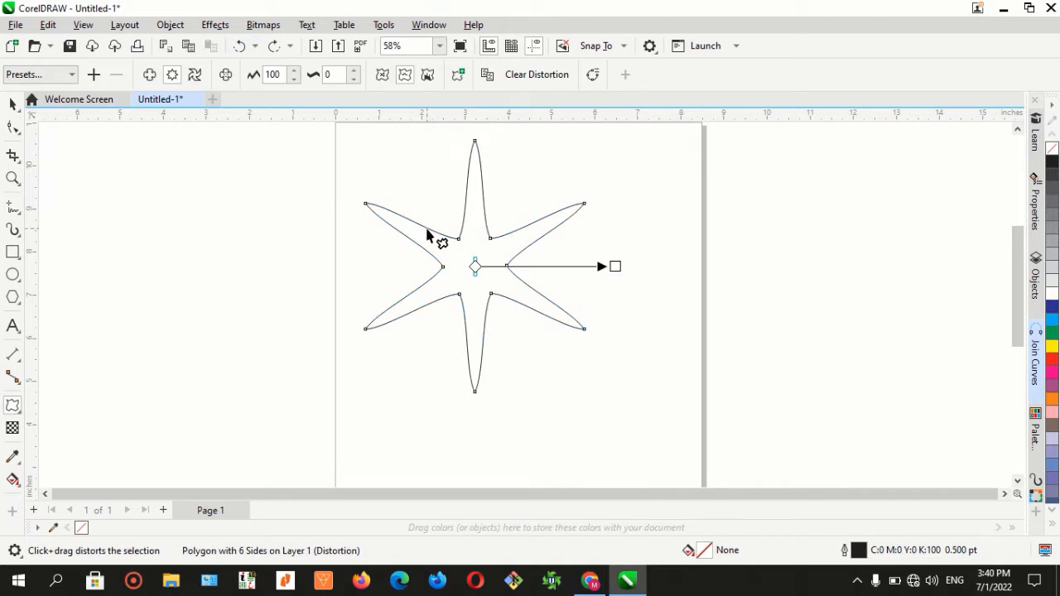
pyautogui.click(535, 75)
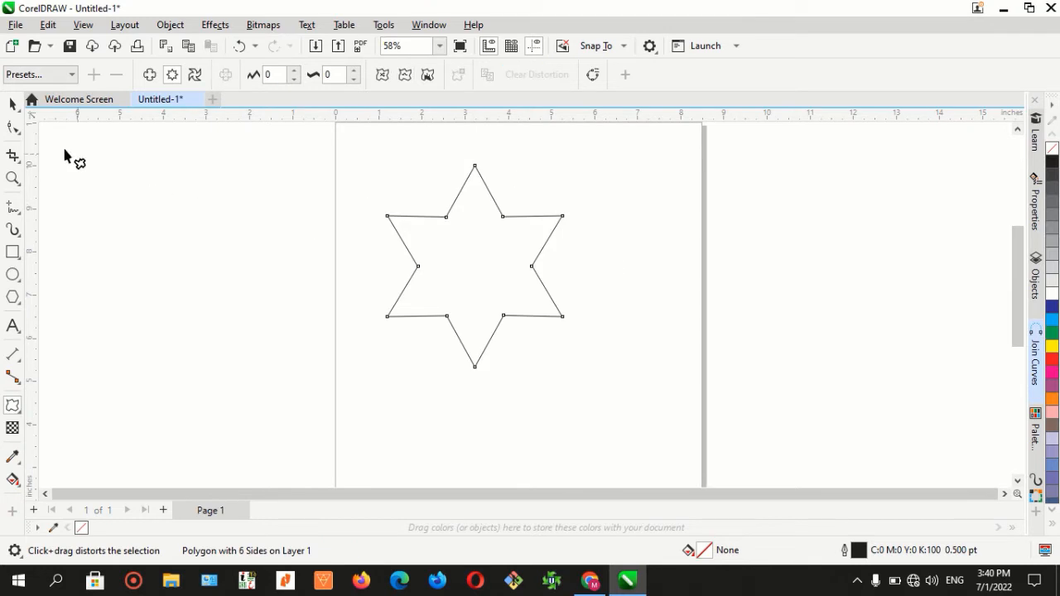
# Pull the star's inner nodes outward and apply a smooth zipper distortion with amplitude 100 from its centre.
pyautogui.click(12, 126)
pyautogui.moveTo(447, 219); pyautogui.dragTo(439, 205)
pyautogui.click(14, 406)
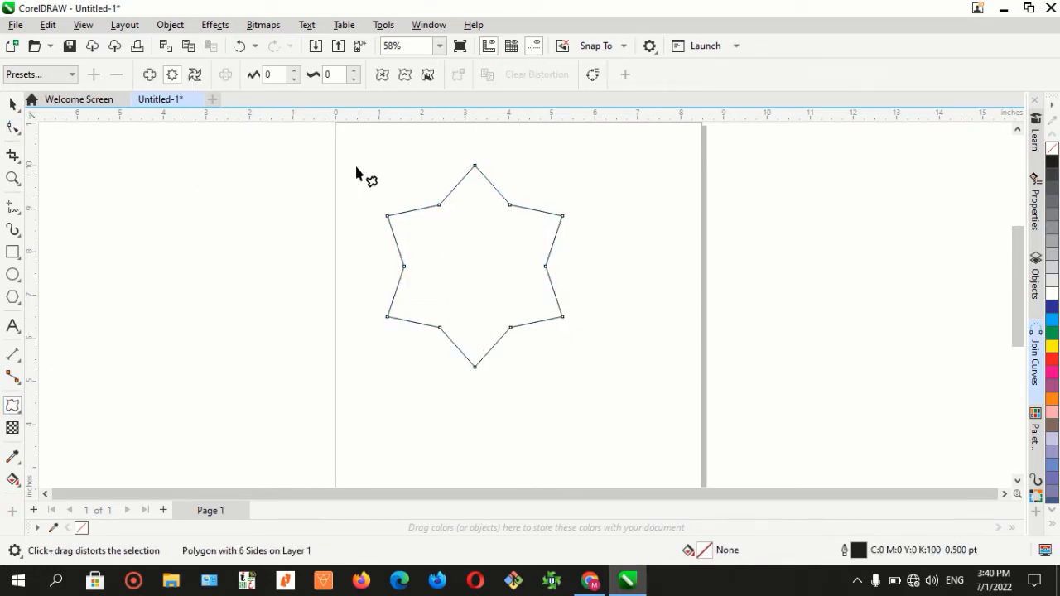
pyautogui.moveTo(474, 266); pyautogui.dragTo(681, 267)
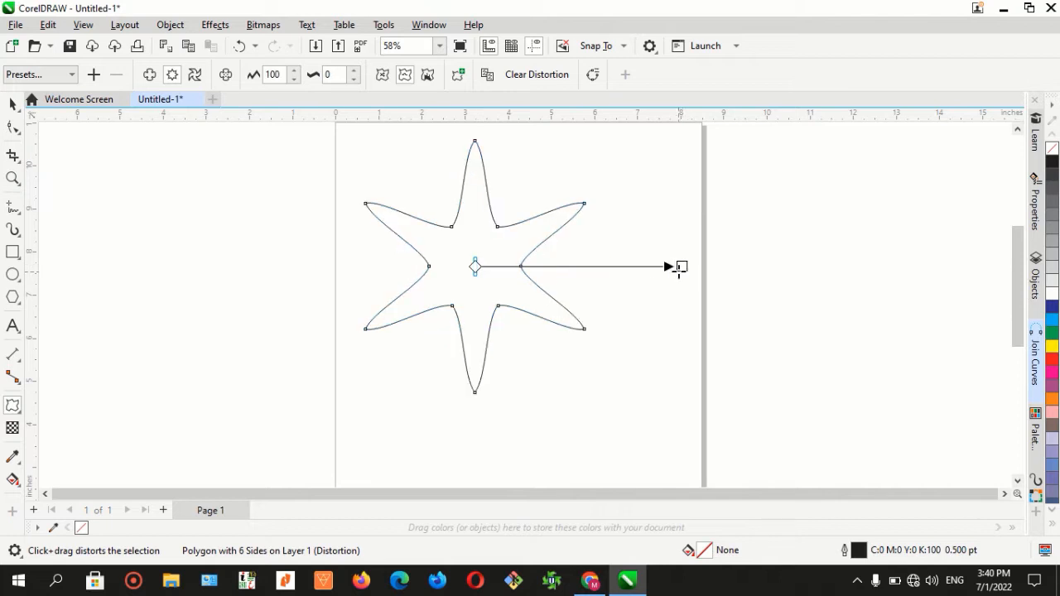
# Convert the distorted star to curves and delete all six inner nodes.
pyautogui.hotkey('ctrl', 'q')
pyautogui.click(12, 126)
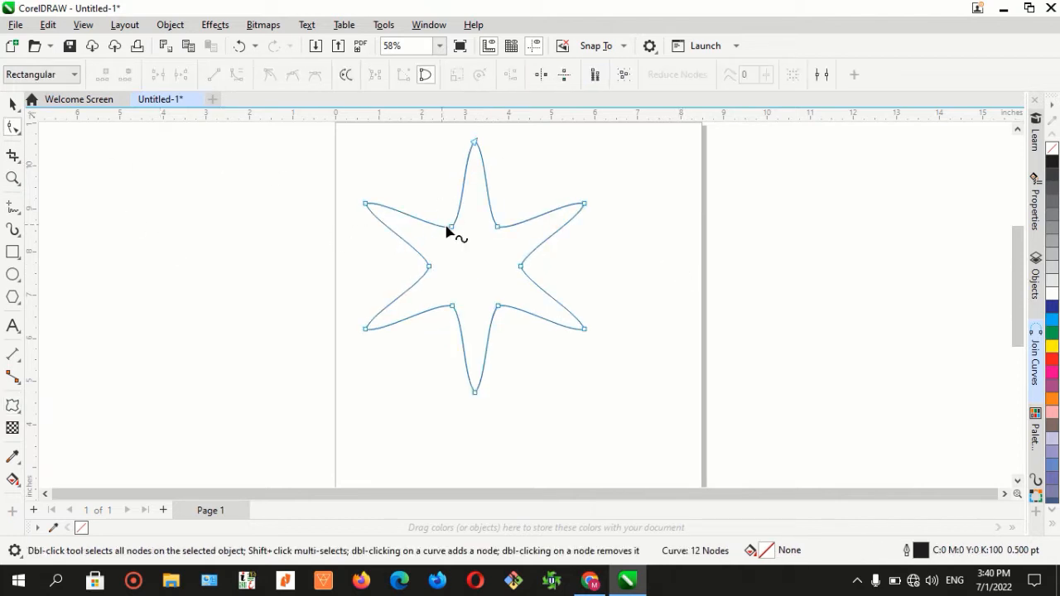
pyautogui.moveTo(451, 226); pyautogui.dragTo(498, 228)
pyautogui.doubleClick(498, 228)
pyautogui.doubleClick(520, 266)
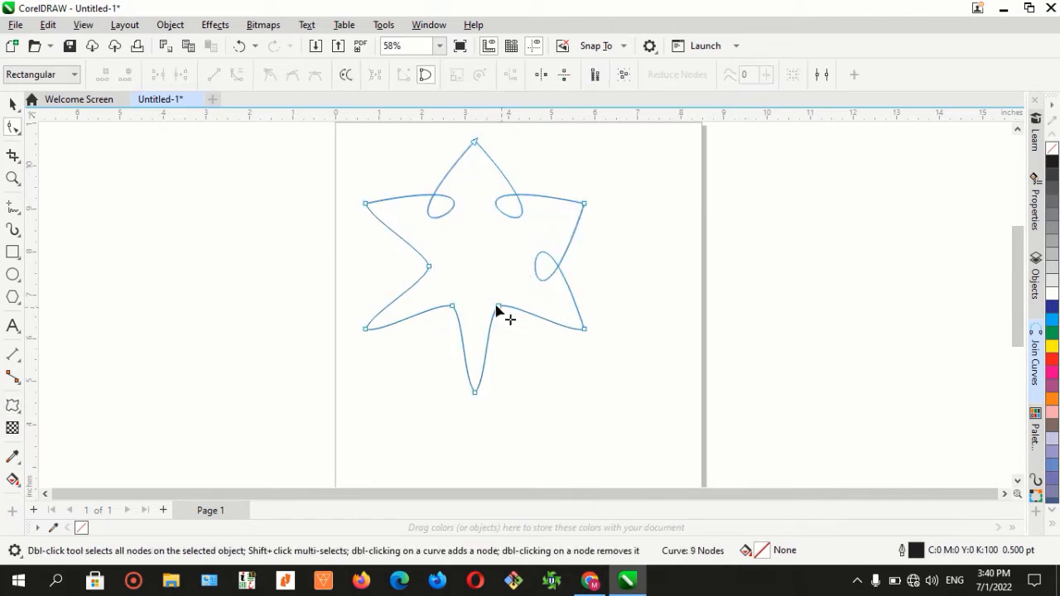
pyautogui.doubleClick(497, 306)
pyautogui.doubleClick(451, 307)
pyautogui.doubleClick(428, 266)
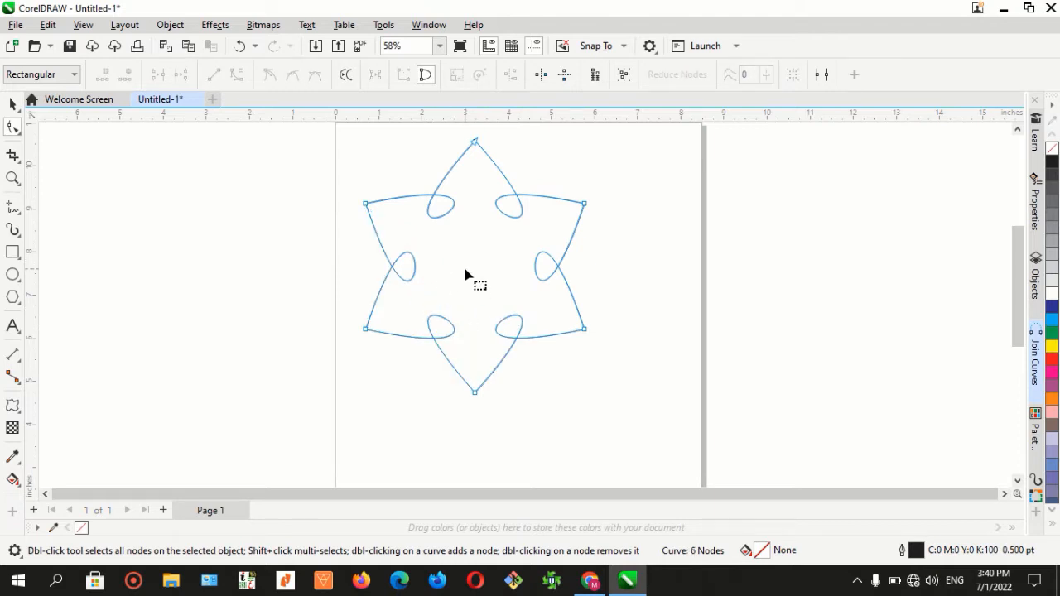
# Undo the node deletions and curve conversion, returning to the zipper-distorted star polygon.
pyautogui.hotkey('ctrl', 'z')
pyautogui.hotkey('ctrl', 'z')
pyautogui.hotkey('ctrl', 'z')
pyautogui.hotkey('ctrl', 'z')
pyautogui.hotkey('ctrl', 'z')
pyautogui.hotkey('ctrl', 'z')
pyautogui.hotkey('ctrl', 'z')
pyautogui.hotkey('ctrl', 'z')
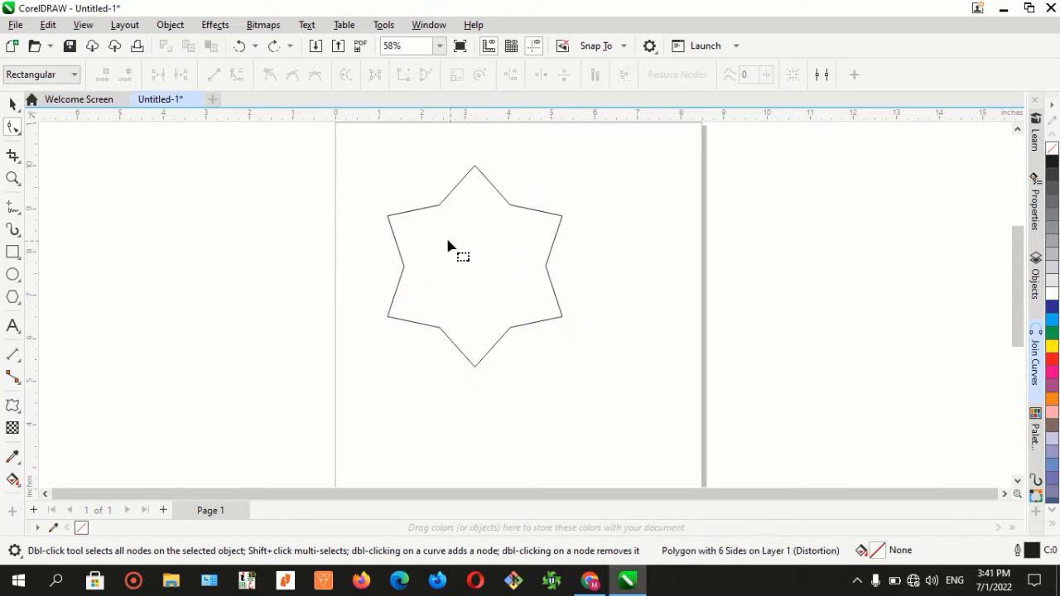
pyautogui.click(12, 106)
pyautogui.click(299, 233)
pyautogui.hotkey('ctrl', 'z')
pyautogui.click(12, 129)
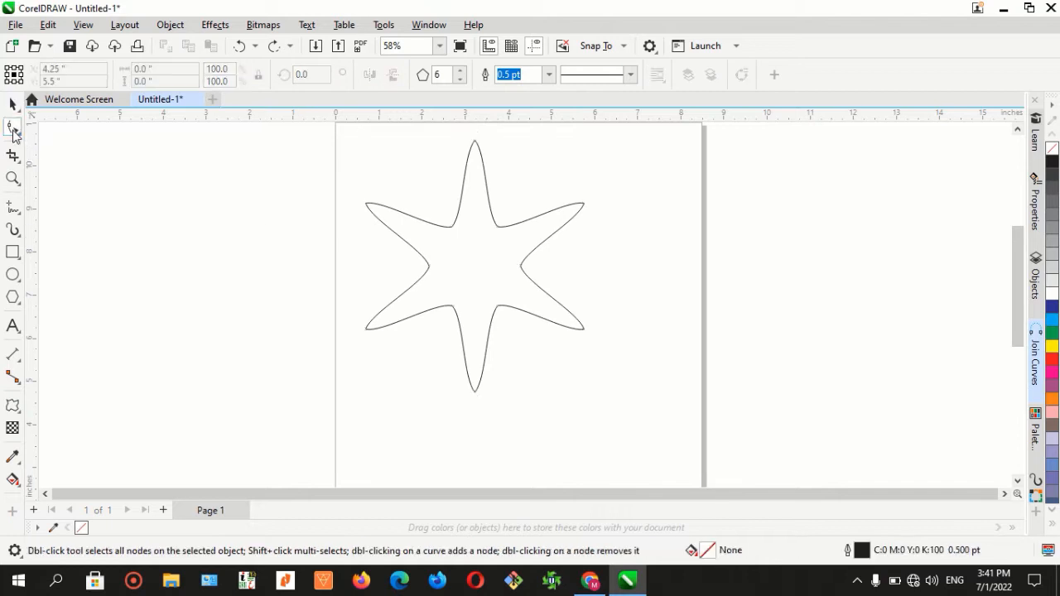
# Select the star's distortion and clear it.
pyautogui.click(13, 105)
pyautogui.doubleClick(426, 226)
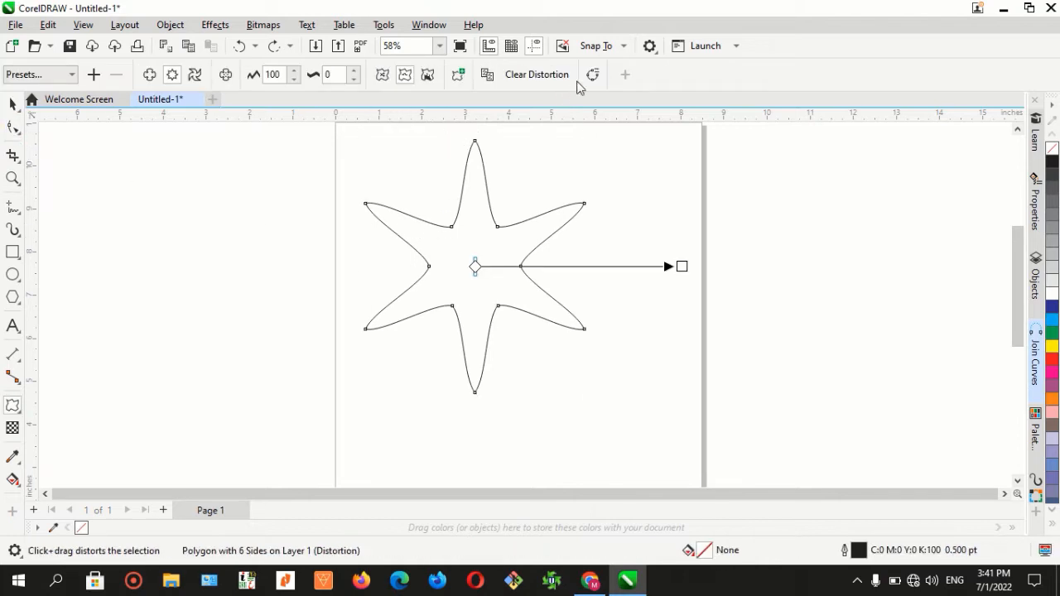
pyautogui.click(547, 75)
# Pull the star's inner nodes toward its centre and apply a smooth zipper distortion with amplitude 86.
pyautogui.click(13, 126)
pyautogui.moveTo(440, 207); pyautogui.dragTo(593, 267)
pyautogui.click(12, 405)
pyautogui.click(405, 77)
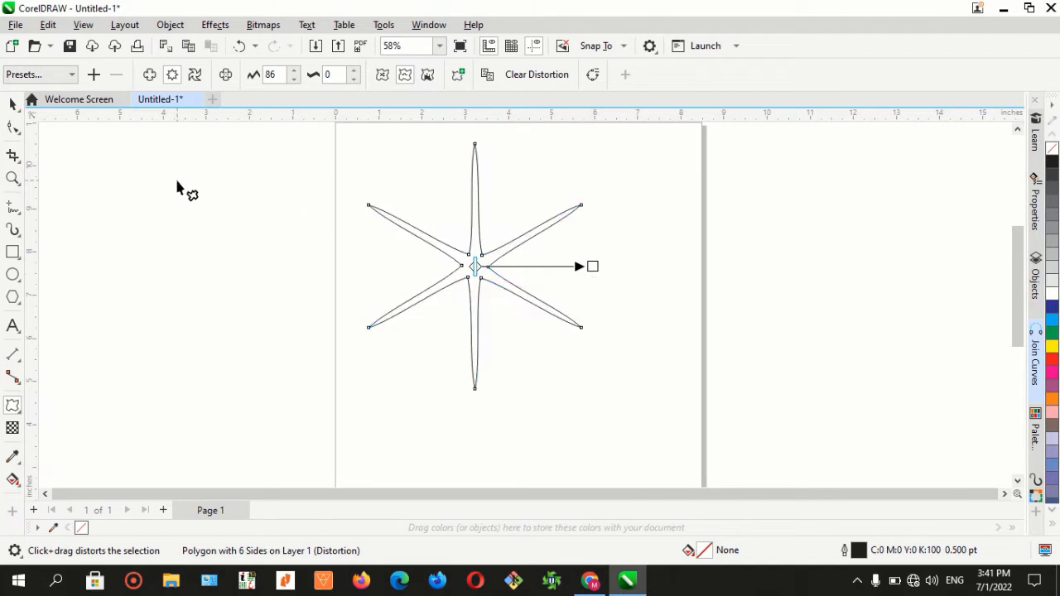
# Convert the narrow-armed star to curves and delete its six inner nodes.
pyautogui.click(591, 77)
pyautogui.click(13, 128)
pyautogui.doubleClick(482, 255)
pyautogui.doubleClick(469, 255)
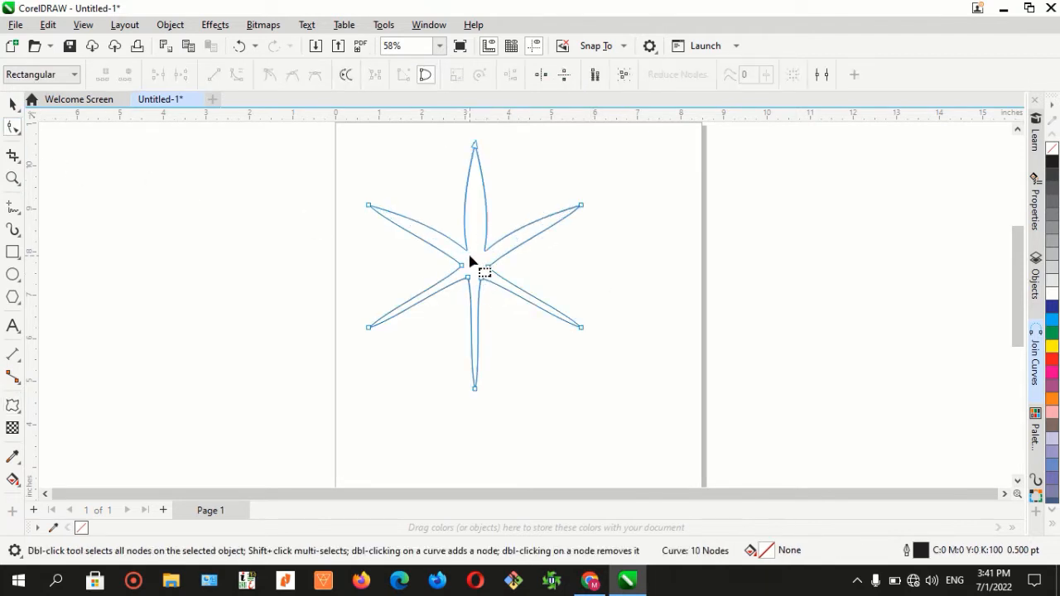
pyautogui.doubleClick(484, 271)
pyautogui.doubleClick(476, 284)
pyautogui.doubleClick(464, 278)
pyautogui.doubleClick(459, 268)
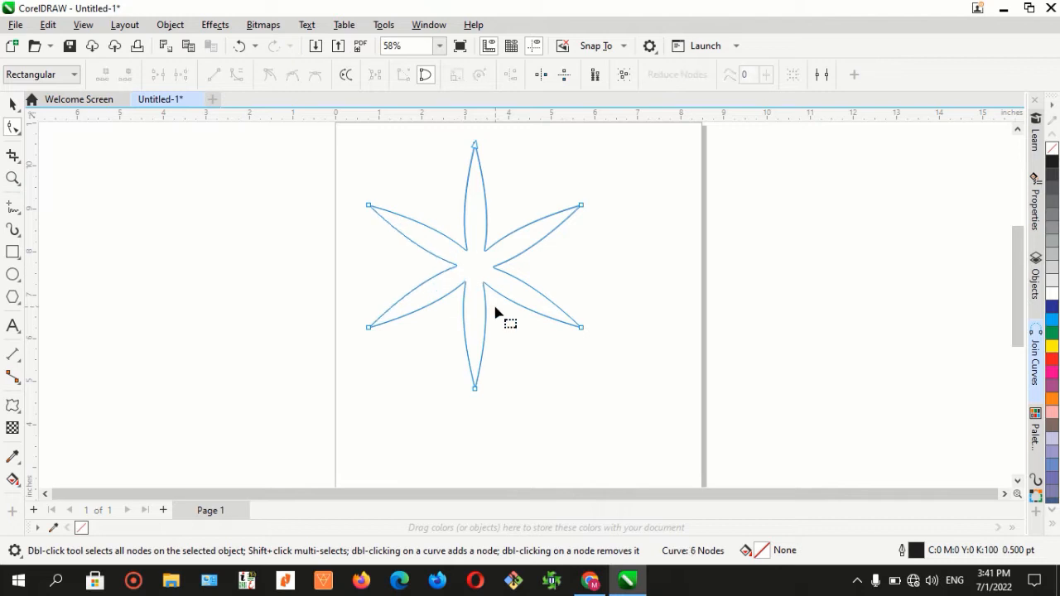
# Undo the node deletions, the curve conversion and the zipper distortion on the star.
pyautogui.hotkey('ctrl', 'z')
pyautogui.hotkey('ctrl', 'z')
pyautogui.hotkey('ctrl', 'z')
pyautogui.hotkey('ctrl', 'z')
pyautogui.hotkey('ctrl', 'z')
pyautogui.hotkey('ctrl', 'z')
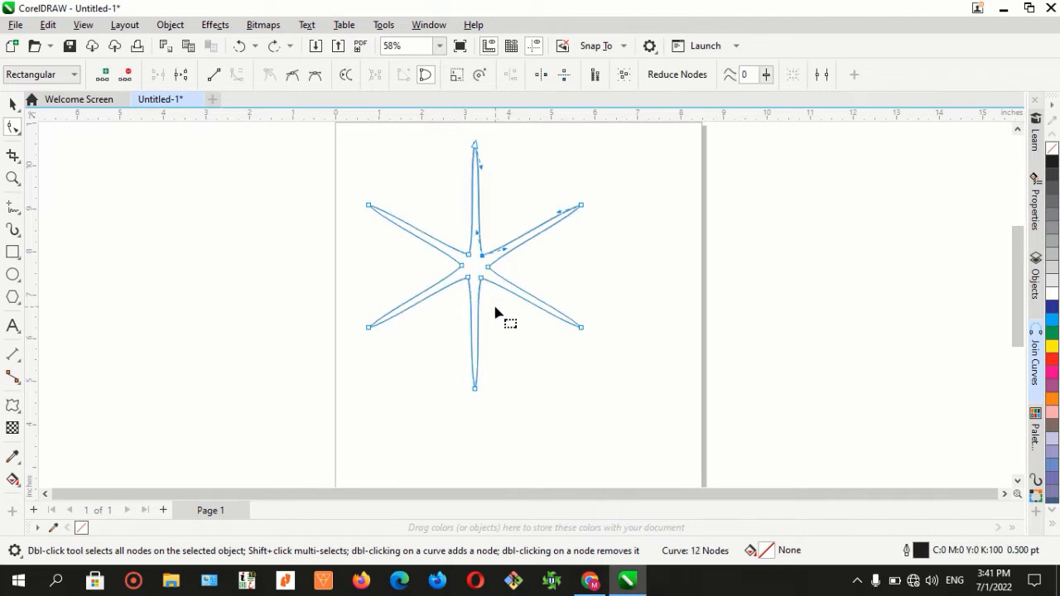
pyautogui.hotkey('ctrl', 'z')
pyautogui.hotkey('ctrl', 'z')
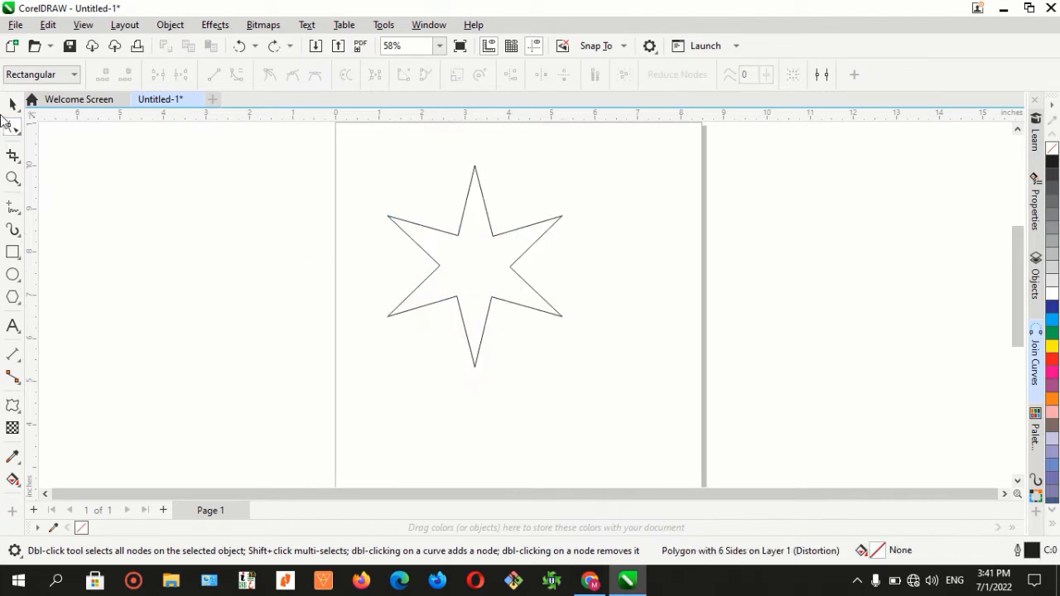
# Clear the remaining zero-amplitude distortion from the star polygon.
pyautogui.click(13, 105)
pyautogui.doubleClick(410, 224)
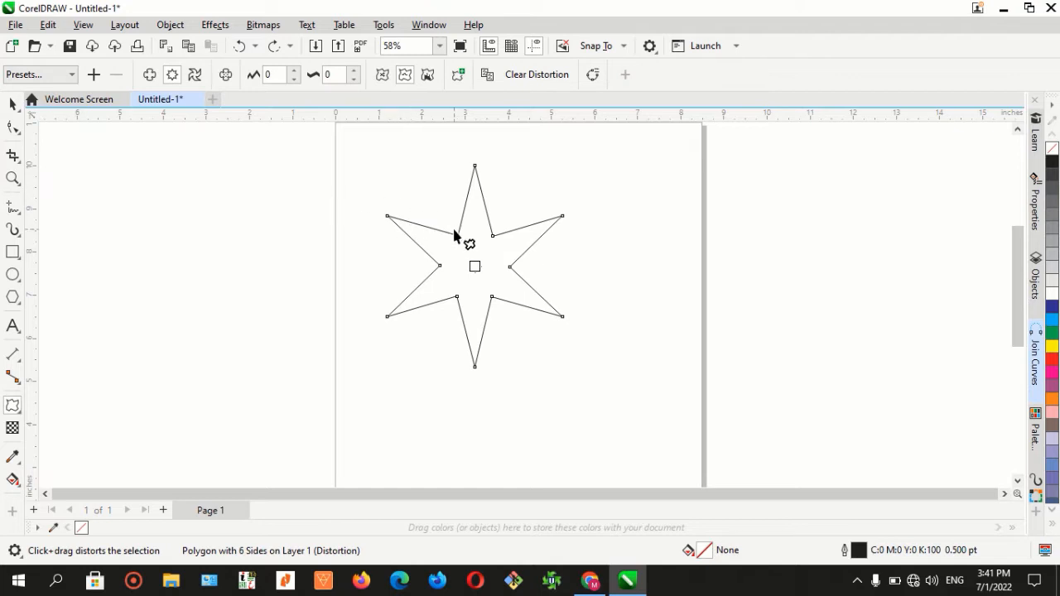
pyautogui.click(537, 76)
# Move the star's inner nodes slightly outward and apply a smooth zipper distortion with amplitude 53 from its centre.
pyautogui.press('F10')
pyautogui.moveTo(461, 243); pyautogui.dragTo(454, 226)
pyautogui.click(12, 405)
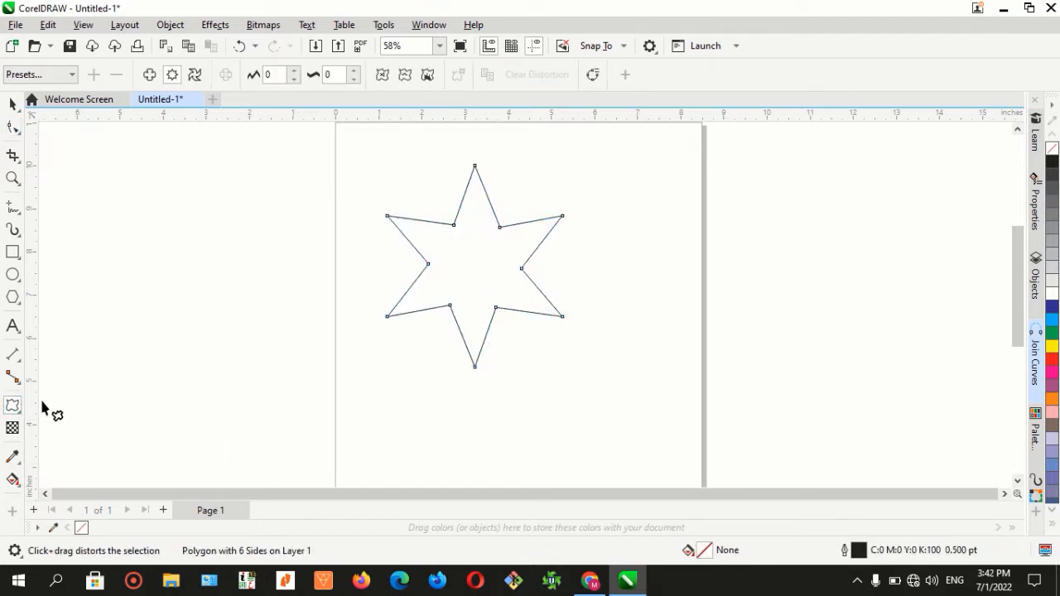
pyautogui.click(405, 74)
pyautogui.moveTo(476, 263); pyautogui.dragTo(540, 266)
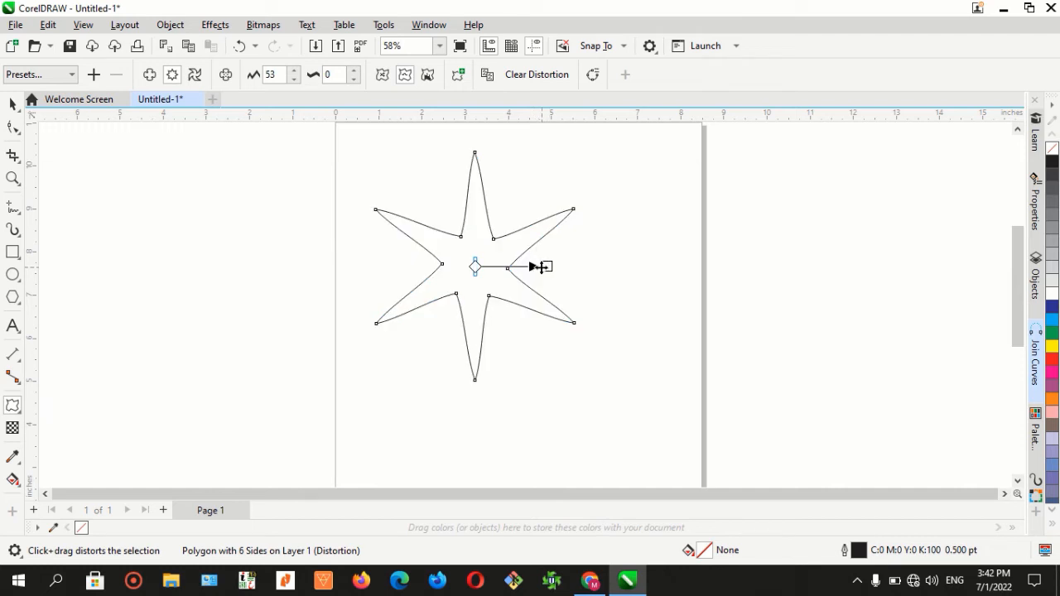
# Convert the distorted star to curves and delete its six inner nodes.
pyautogui.click(592, 75)
pyautogui.press('F10')
pyautogui.doubleClick(441, 263)
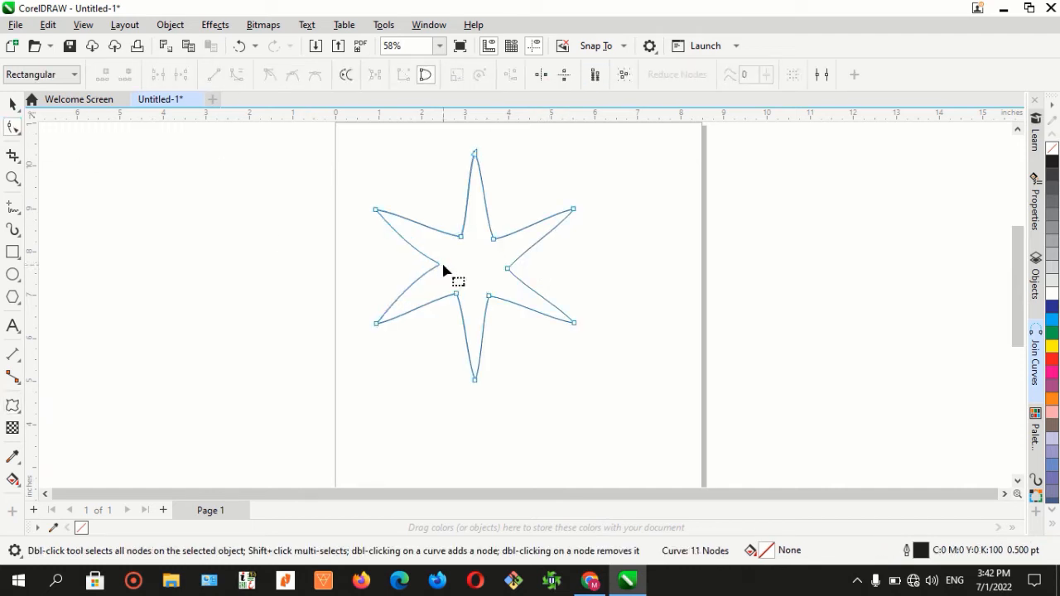
pyautogui.doubleClick(461, 236)
pyautogui.doubleClick(494, 239)
pyautogui.doubleClick(507, 268)
pyautogui.doubleClick(489, 296)
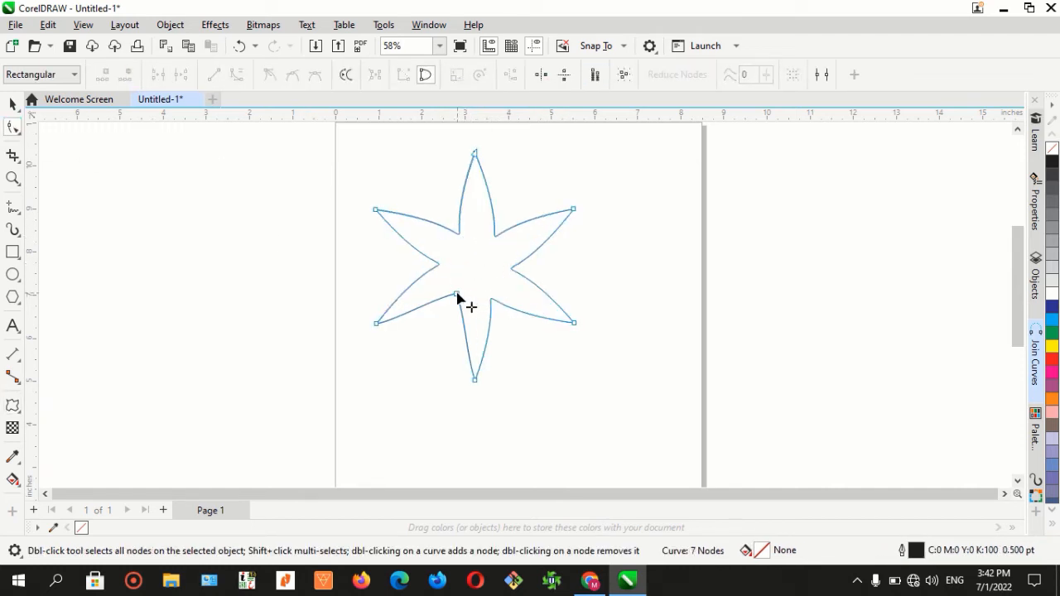
pyautogui.doubleClick(455, 294)
# Undo the six node deletions and the star's curve conversion.
pyautogui.click(241, 47)
pyautogui.click(241, 47)
pyautogui.click(241, 47)
pyautogui.click(241, 47)
pyautogui.click(241, 47)
pyautogui.click(241, 48)
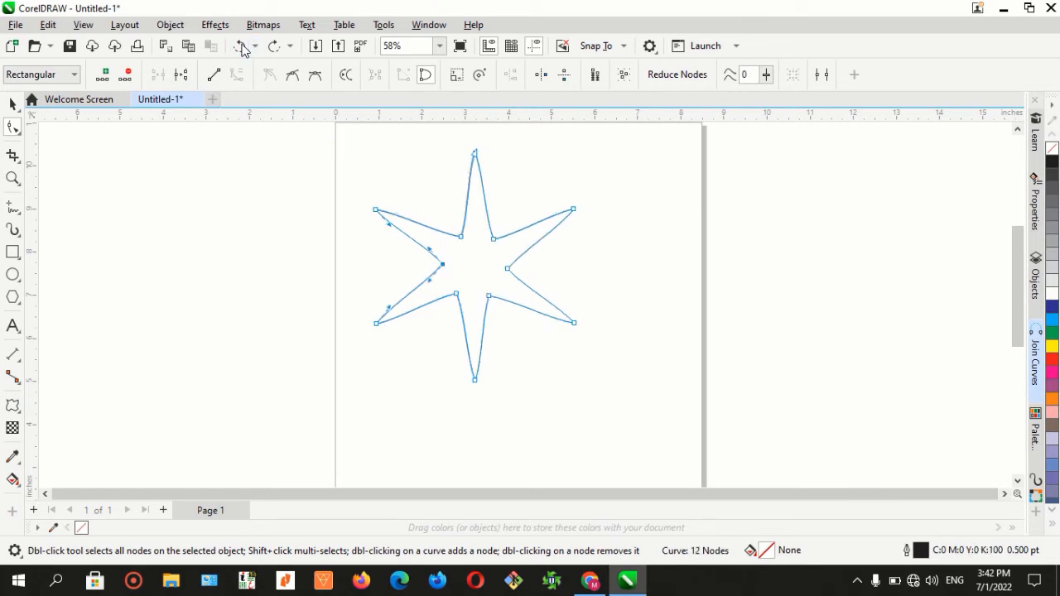
pyautogui.click(241, 47)
# Add a push and pull distortion with amplitude -6 to the star.
pyautogui.click(13, 104)
pyautogui.doubleClick(438, 265)
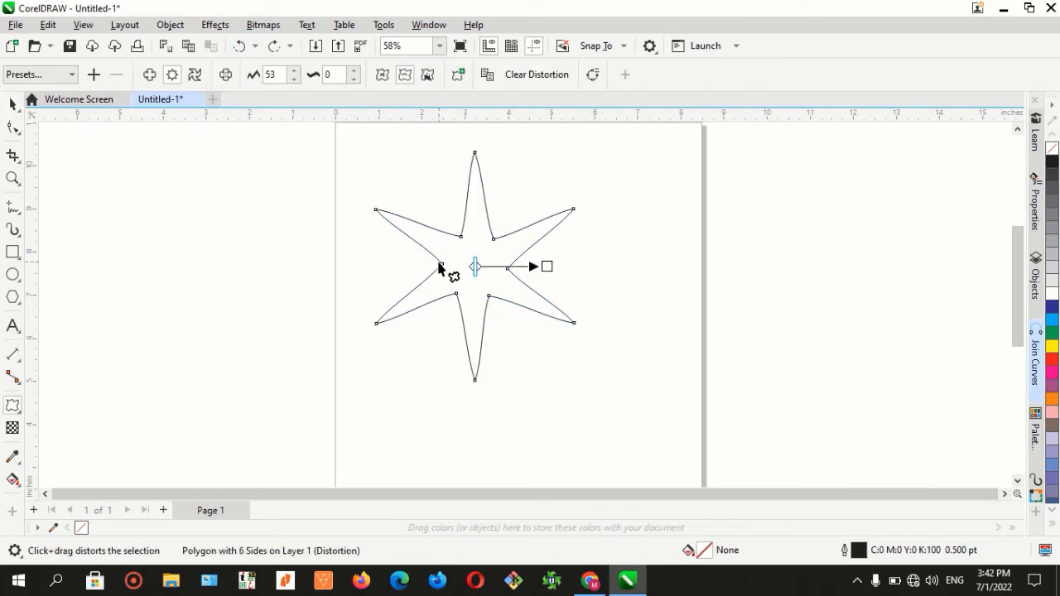
pyautogui.click(150, 75)
pyautogui.click(294, 81)
pyautogui.click(293, 80)
pyautogui.click(293, 80)
pyautogui.click(293, 81)
pyautogui.click(293, 80)
pyautogui.click(293, 80)
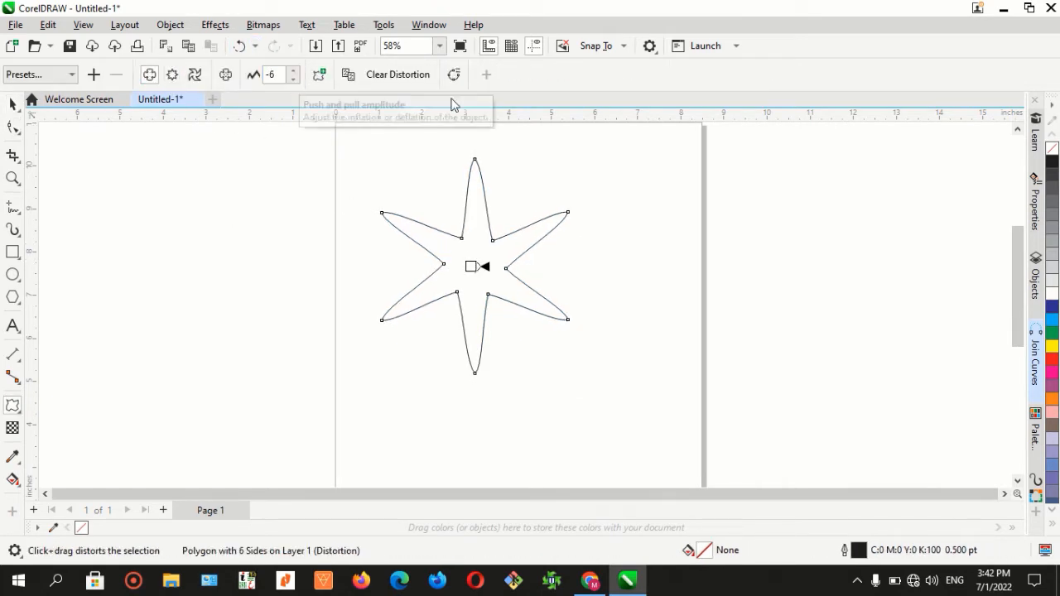
# Convert the star to curves and delete the inner node beside its upper arm.
pyautogui.click(454, 75)
pyautogui.press('F10')
pyautogui.doubleClick(462, 241)
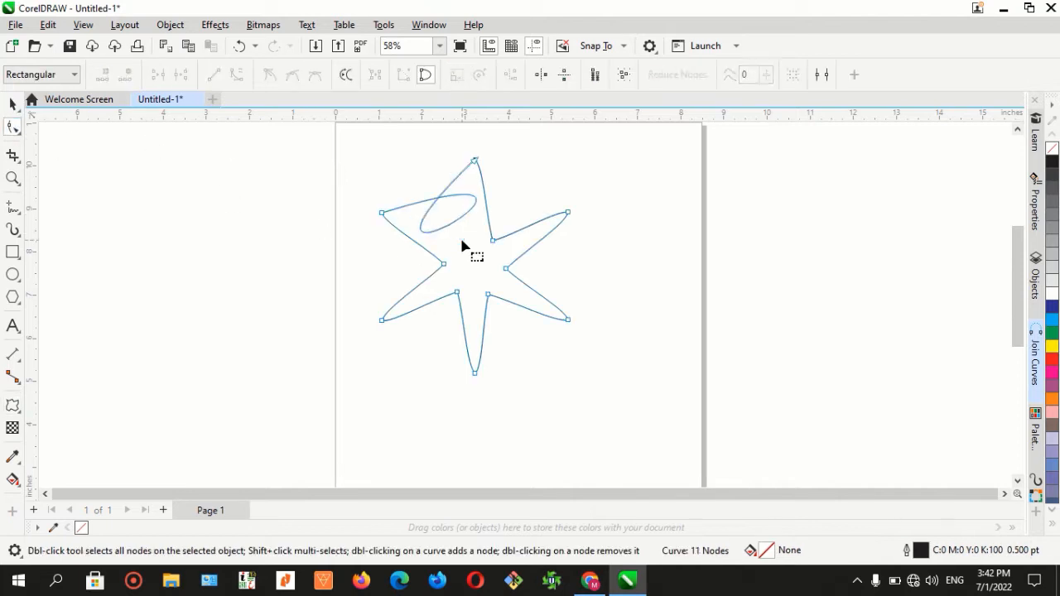
# Undo the node deletion and curve conversion, and reselect the star's push and pull distortion.
pyautogui.hotkey('ctrl', 'z')
pyautogui.press('Escape')
pyautogui.click(13, 104)
pyautogui.doubleClick(455, 238)
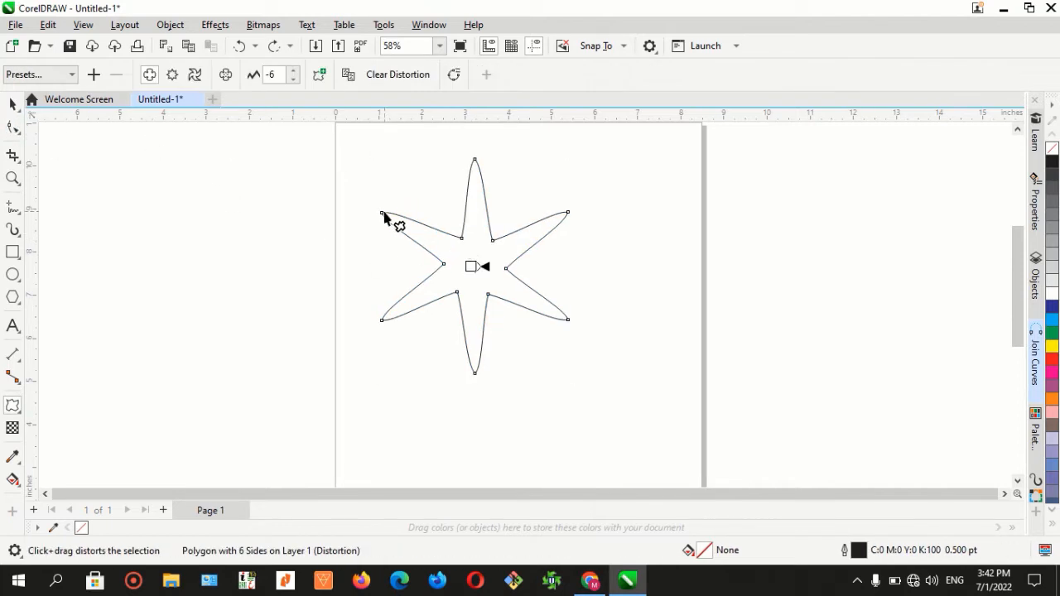
# Convert the distorted star to curves and delete its six inner nodes to form looped petals.
pyautogui.click(454, 74)
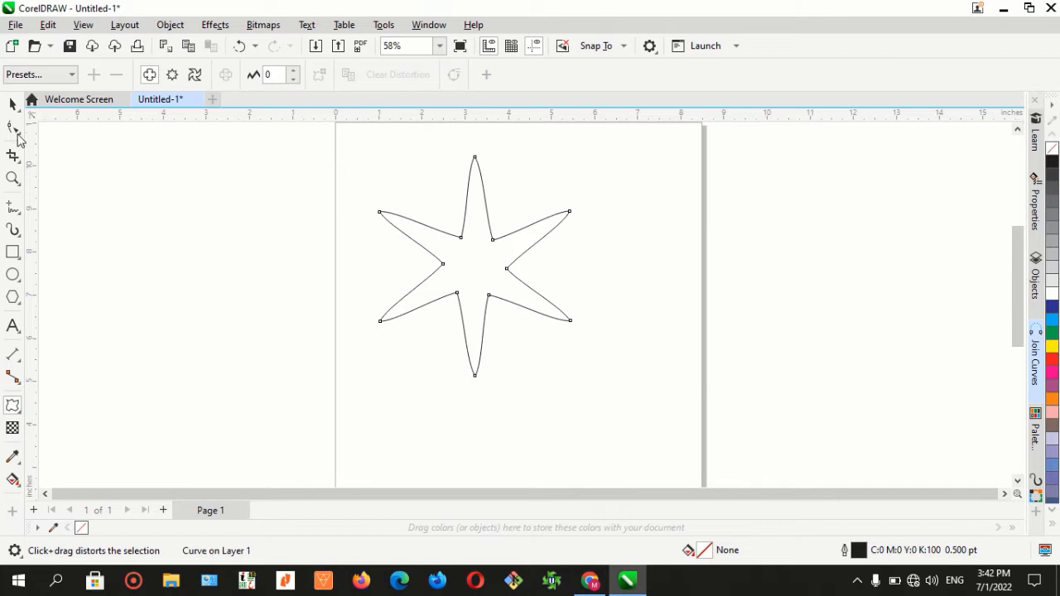
pyautogui.click(12, 127)
pyautogui.doubleClick(462, 237)
pyautogui.doubleClick(493, 240)
pyautogui.doubleClick(507, 267)
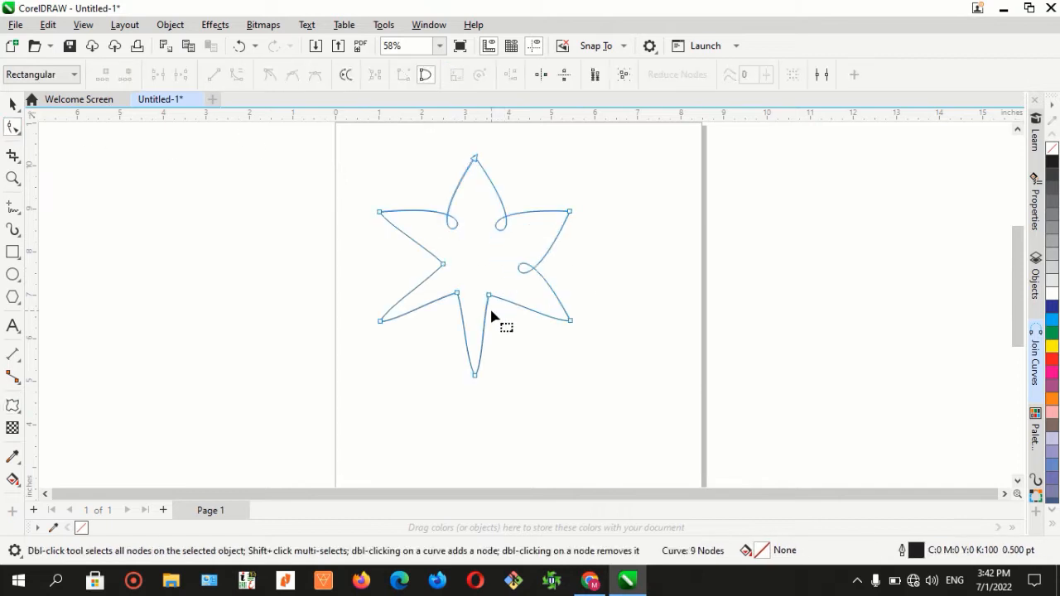
pyautogui.doubleClick(489, 295)
pyautogui.doubleClick(458, 294)
pyautogui.doubleClick(443, 264)
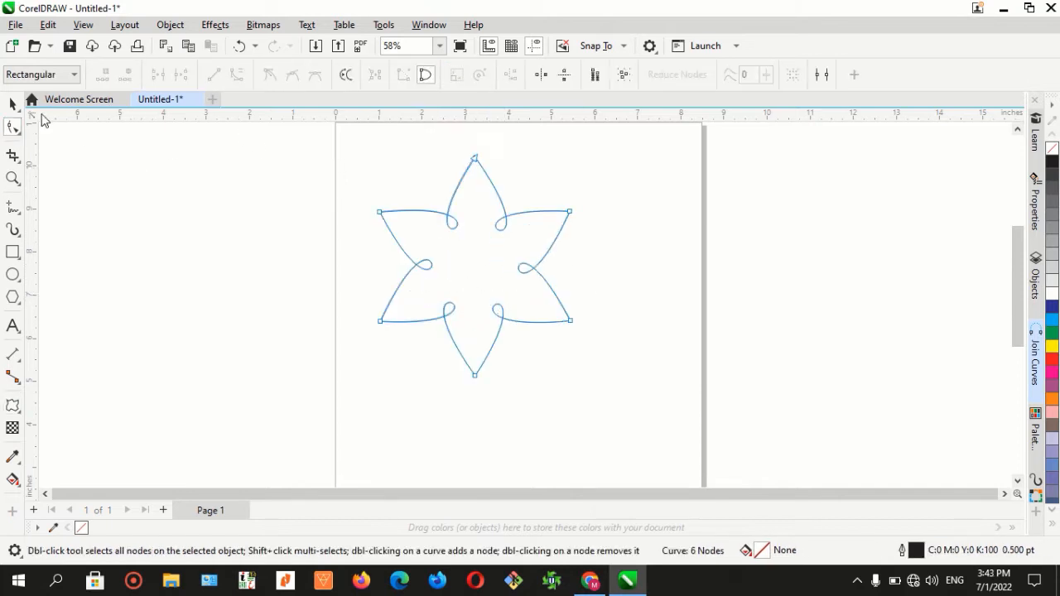
# Move the looped six-petal outline straight down by about 0.21 inch.
pyautogui.press('space')
pyautogui.scroll(3, 530, 208)
pyautogui.scroll(-3, 534, 217)
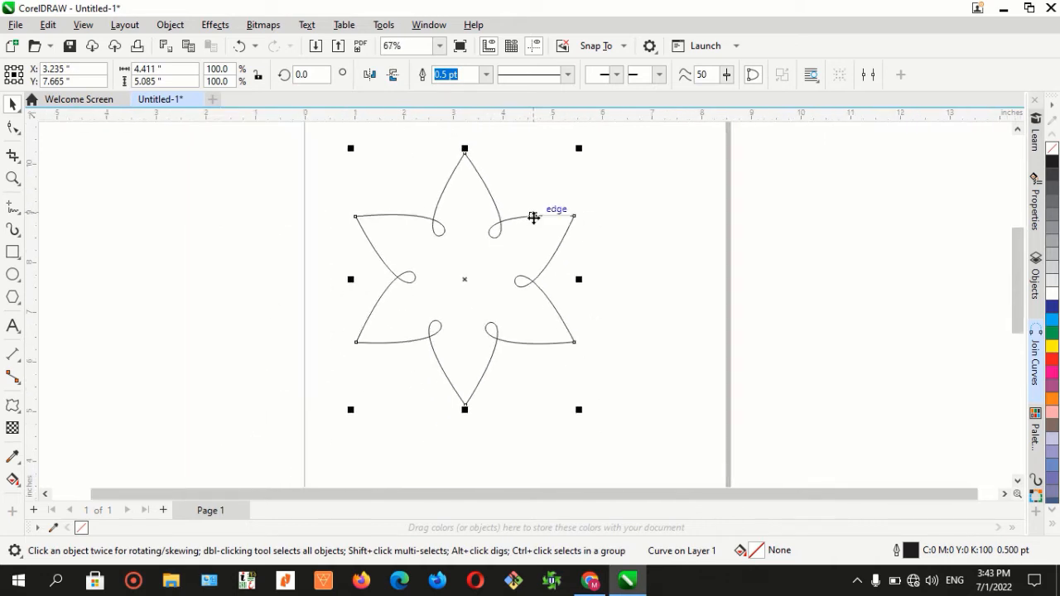
pyautogui.moveTo(533, 217); pyautogui.dragTo(514, 223)
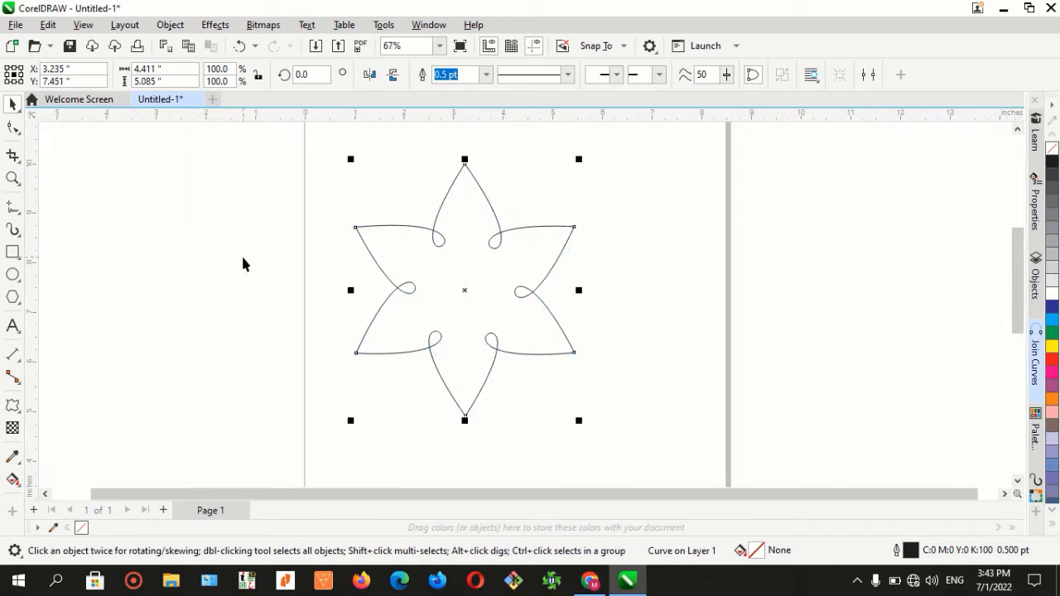
# Apply a one-step outside contour with a 0.1-inch offset to the six-petal outline.
pyautogui.click(18, 404)
pyautogui.click(58, 421)
pyautogui.click(400, 77)
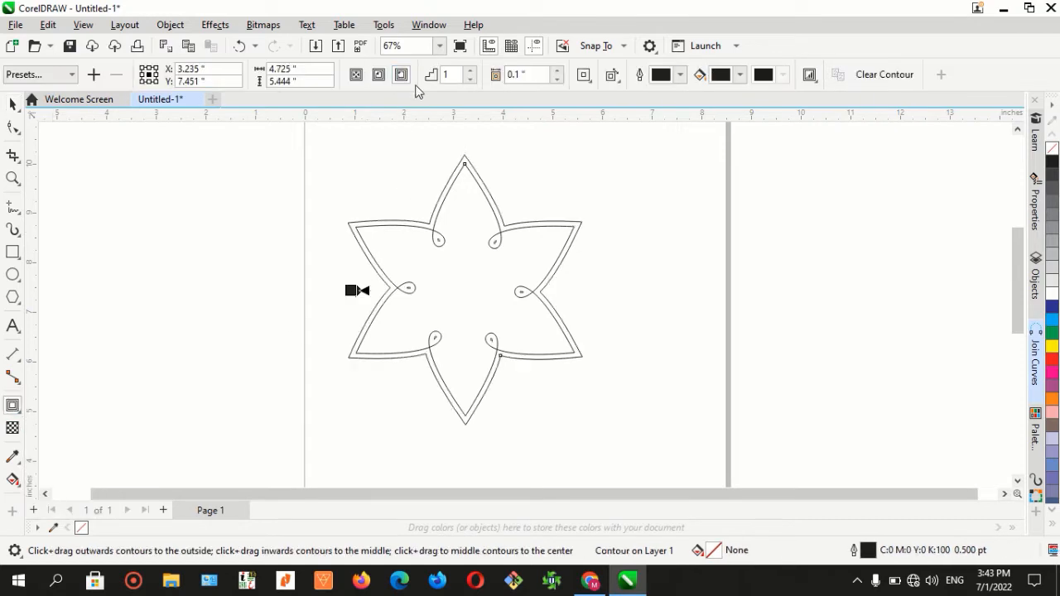
# Set the outside contour's offset to 0.07 inch.
pyautogui.click(557, 79)
pyautogui.click(557, 79)
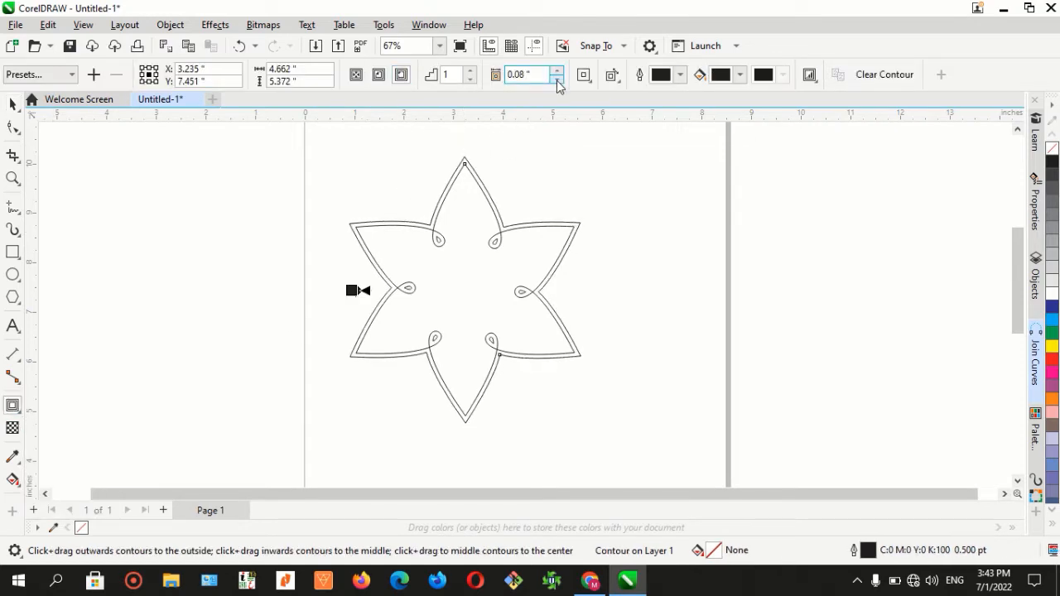
pyautogui.click(558, 80)
pyautogui.click(12, 103)
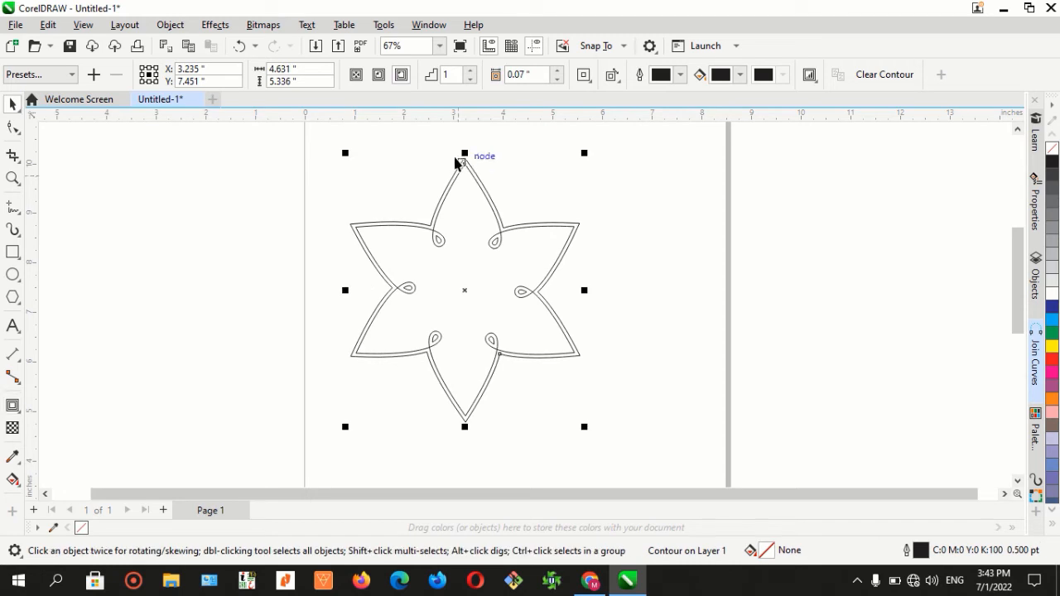
# Break the contour apart and place a copy of both flower outlines about 6 inches to the right.
pyautogui.click(134, 26)
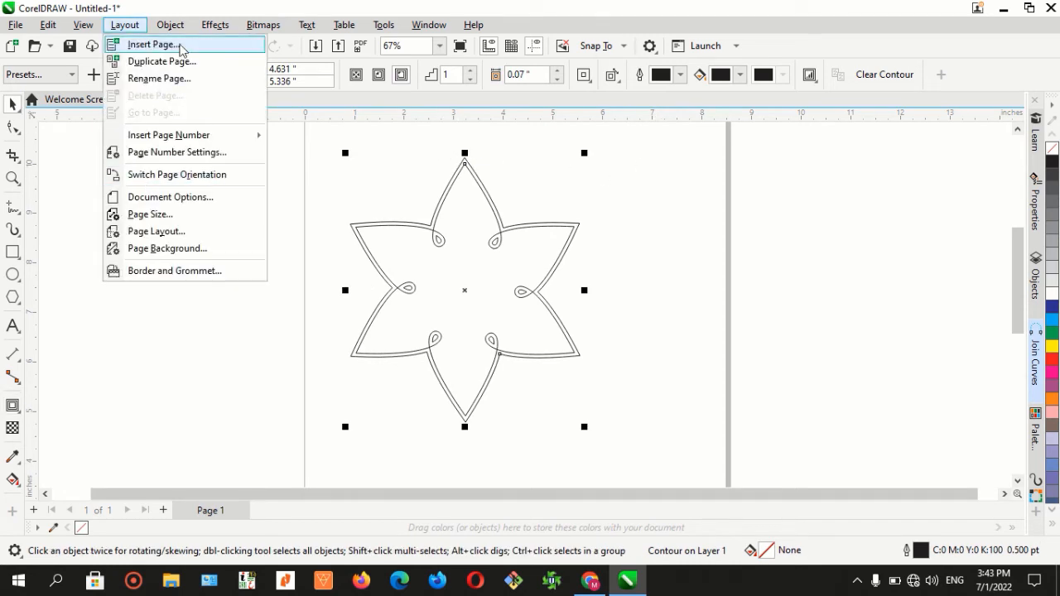
pyautogui.moveTo(170, 25)
pyautogui.click(286, 351)
pyautogui.click(291, 149)
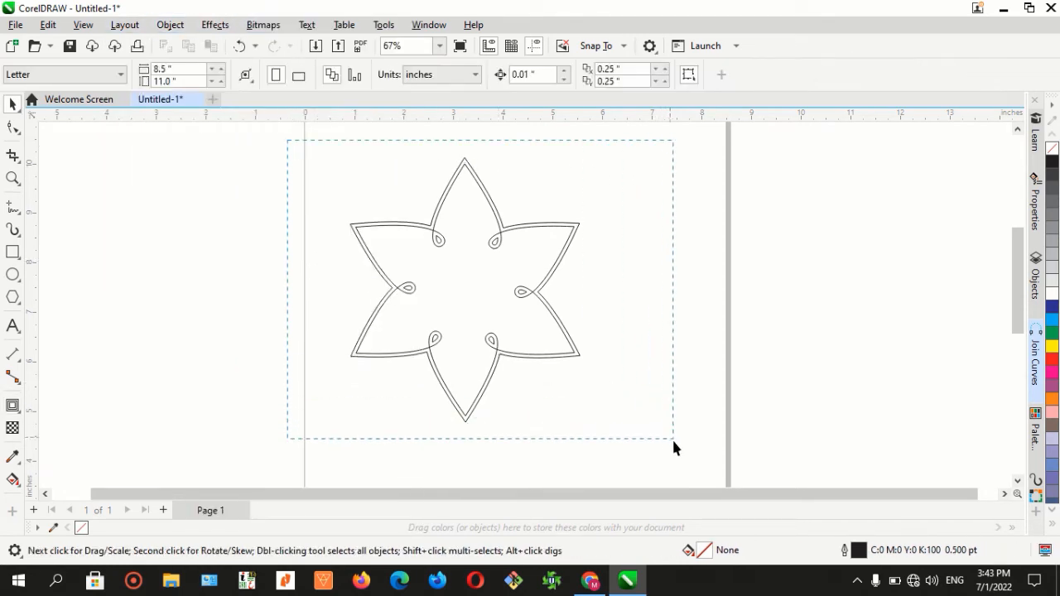
pyautogui.moveTo(673, 441); pyautogui.dragTo(673, 441)
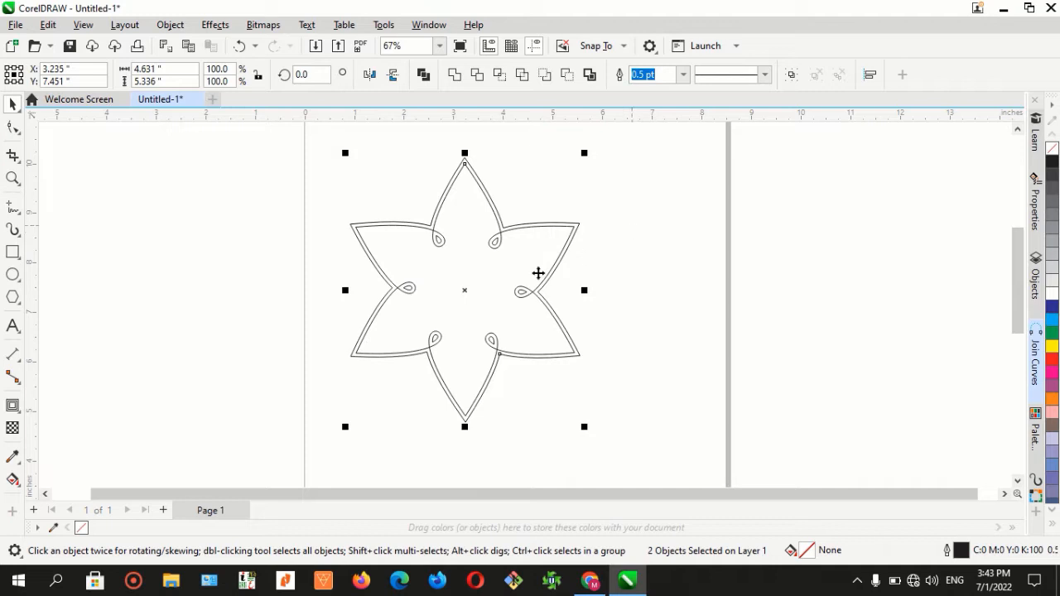
pyautogui.moveTo(466, 294); pyautogui.dragTo(764, 295)
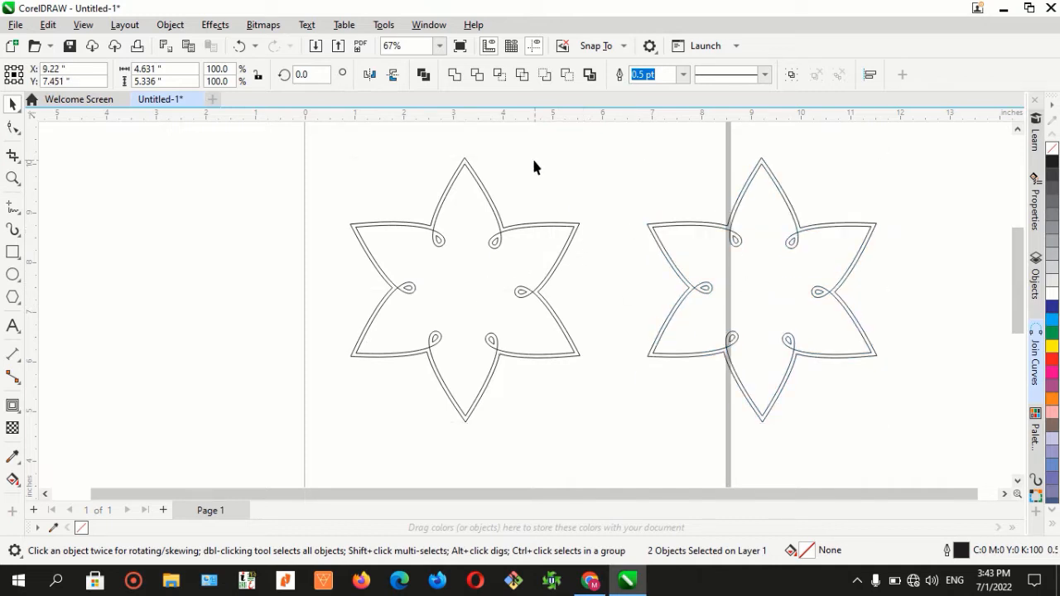
# Combine the original flower's inner and outer outlines and move the result to the left across the page edge.
pyautogui.moveTo(289, 149); pyautogui.dragTo(628, 418)
pyautogui.click(423, 74)
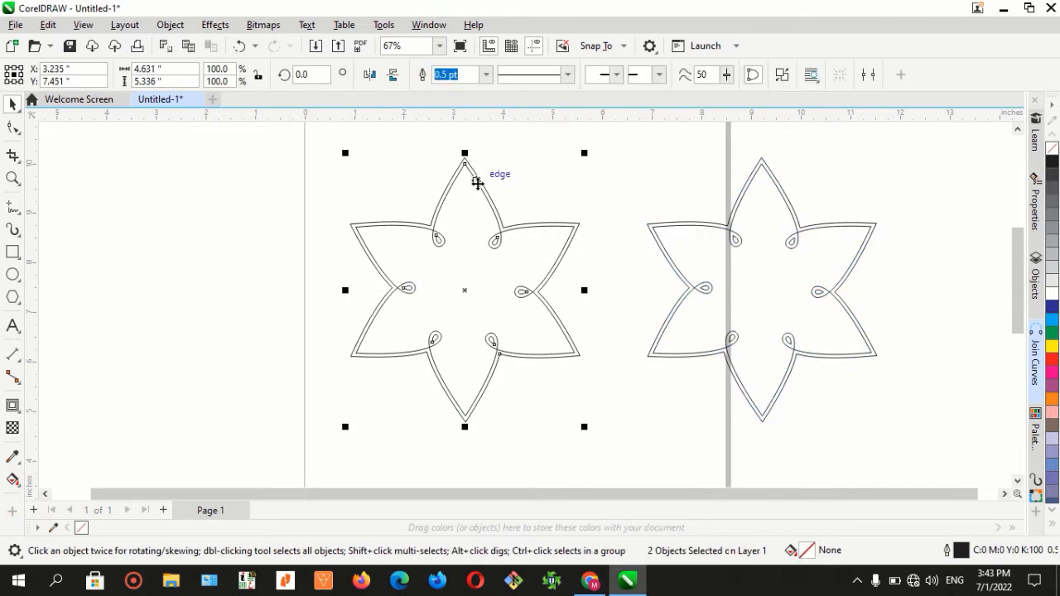
pyautogui.moveTo(477, 182); pyautogui.dragTo(226, 167)
# Fill the combined flower with cyan and remove its outline.
pyautogui.click(1052, 320)
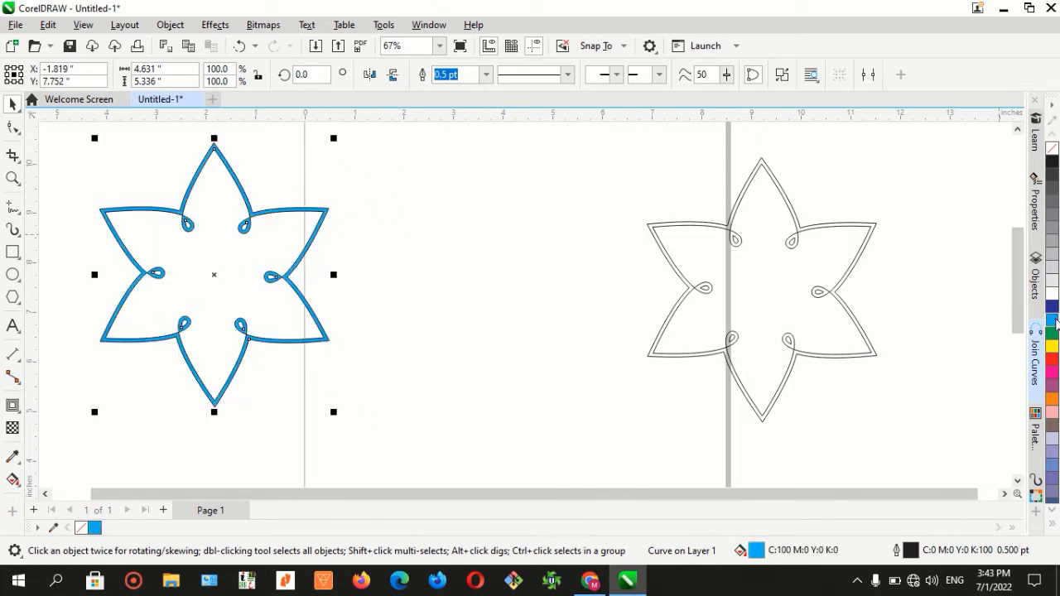
pyautogui.click(613, 222)
pyautogui.click(327, 218)
pyautogui.click(514, 251)
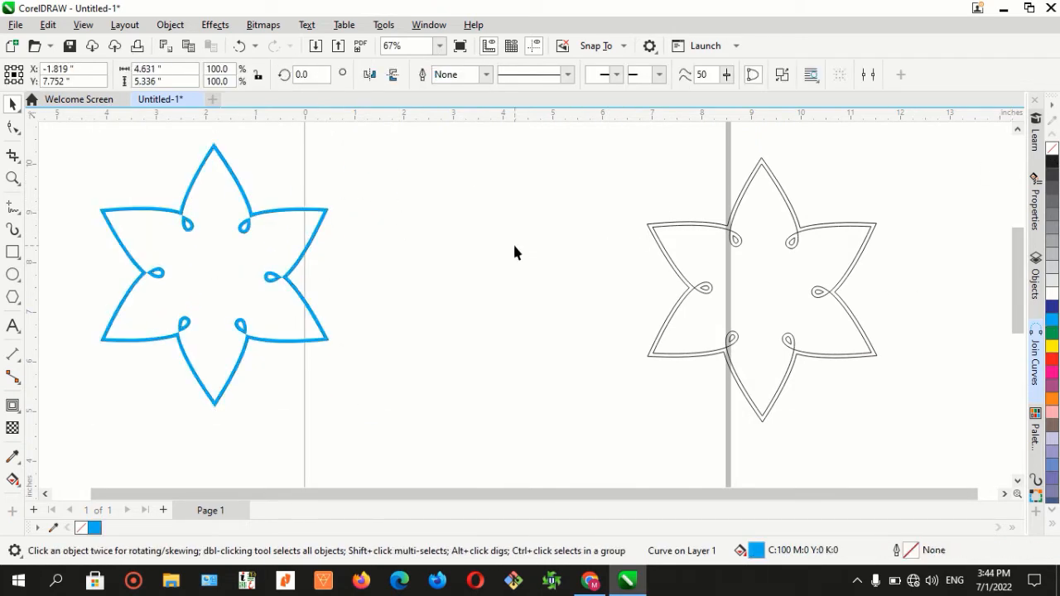
# Try moving the copied flower's outer contour onto the page and filling it with white and light gray.
pyautogui.moveTo(708, 227); pyautogui.dragTo(523, 228)
pyautogui.hotkey('ctrl', 'z')
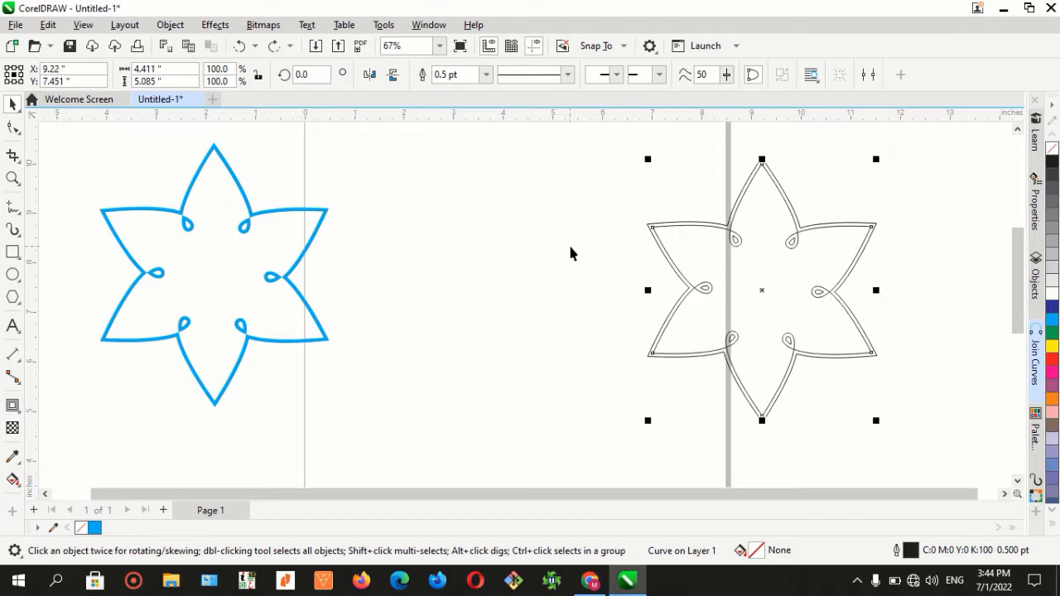
pyautogui.click(570, 247)
pyautogui.moveTo(682, 281); pyautogui.dragTo(470, 246)
pyautogui.click(469, 218)
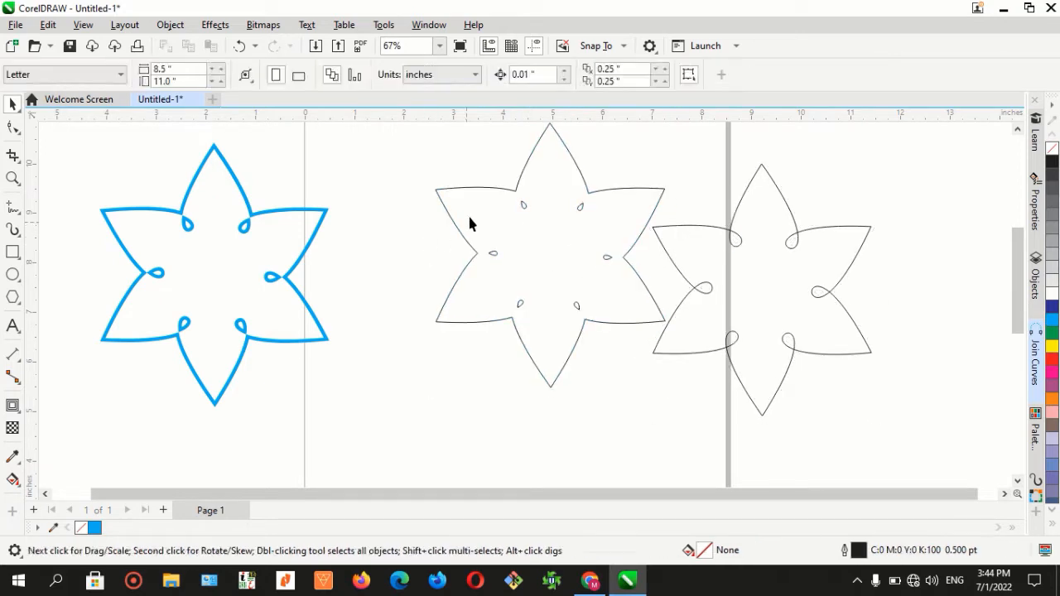
pyautogui.moveTo(491, 188); pyautogui.dragTo(446, 177)
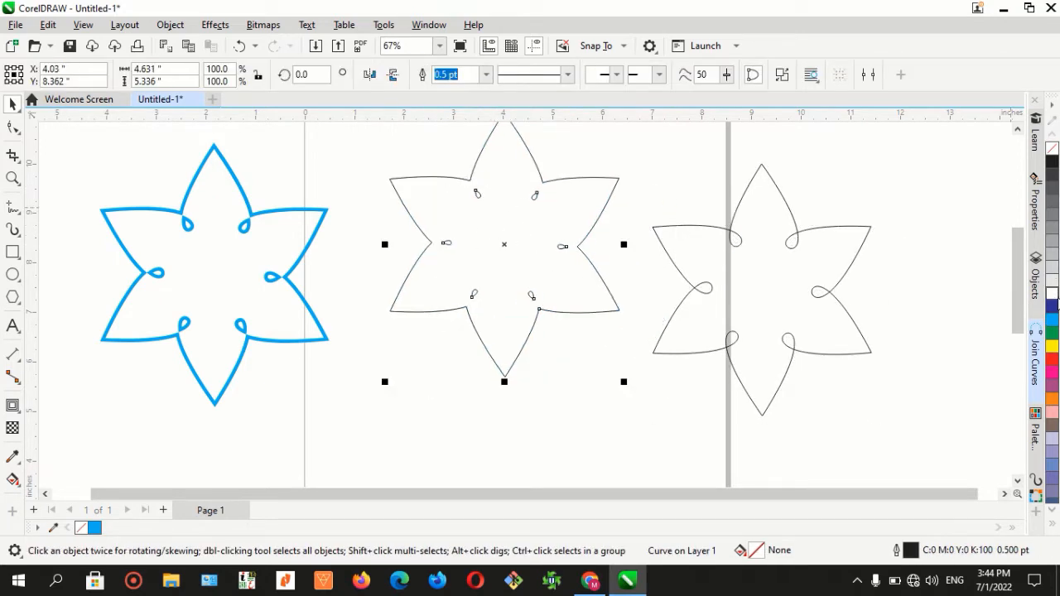
pyautogui.click(1052, 293)
pyautogui.click(1053, 280)
pyautogui.click(1053, 268)
# Undo the trial fills and moves of the copied flower's outer contour.
pyautogui.hotkey('ctrl', 'z')
pyautogui.hotkey('ctrl', 'z')
pyautogui.hotkey('ctrl', 'z')
pyautogui.hotkey('ctrl', 'z')
pyautogui.hotkey('ctrl', 'z')
pyautogui.hotkey('ctrl', 'z')
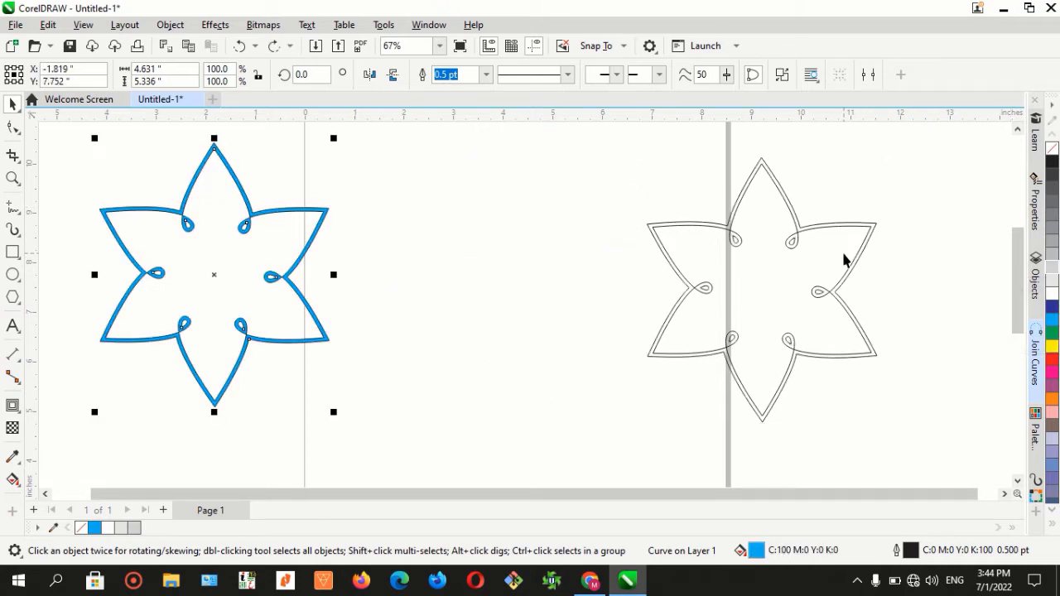
# Smart Fill the band between the copied flower's two outlines with blue and no outline.
pyautogui.click(686, 291)
pyautogui.scroll(1, 724, 298)
pyautogui.click(678, 283)
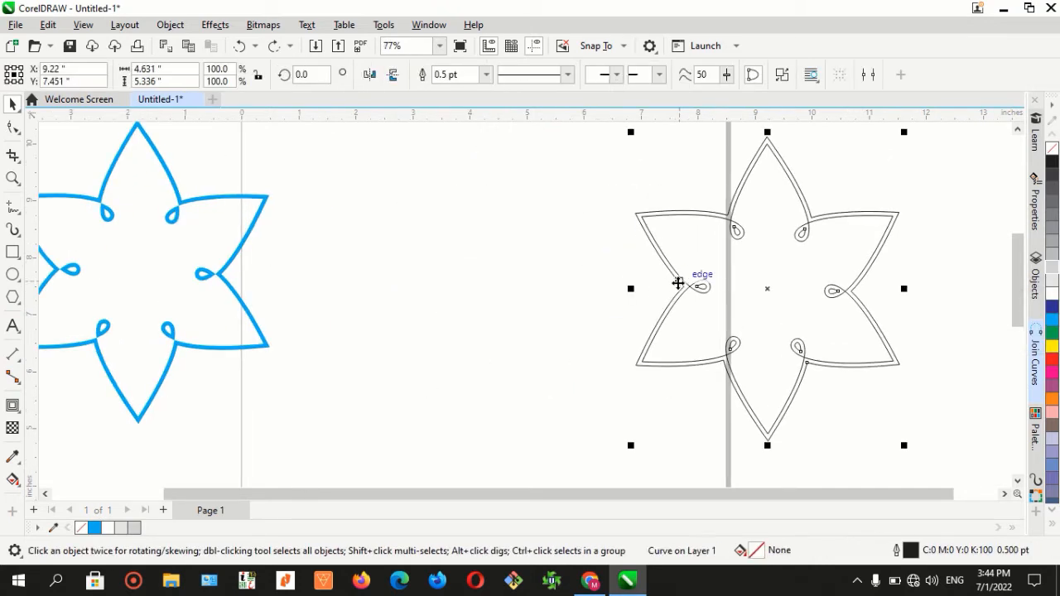
pyautogui.click(442, 334)
pyautogui.scroll(1, 911, 377)
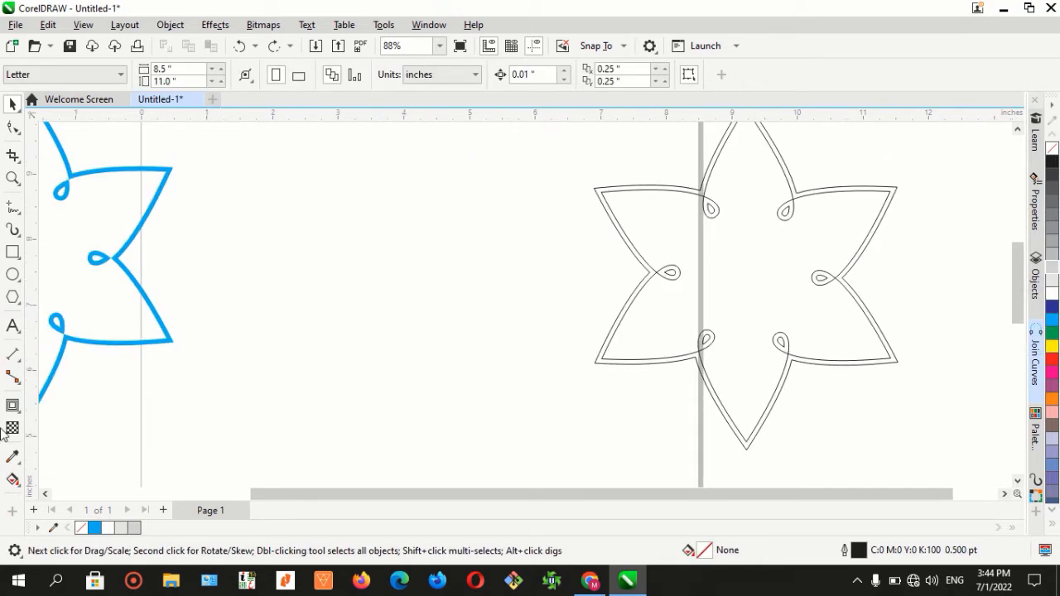
pyautogui.click(12, 479)
pyautogui.click(49, 494)
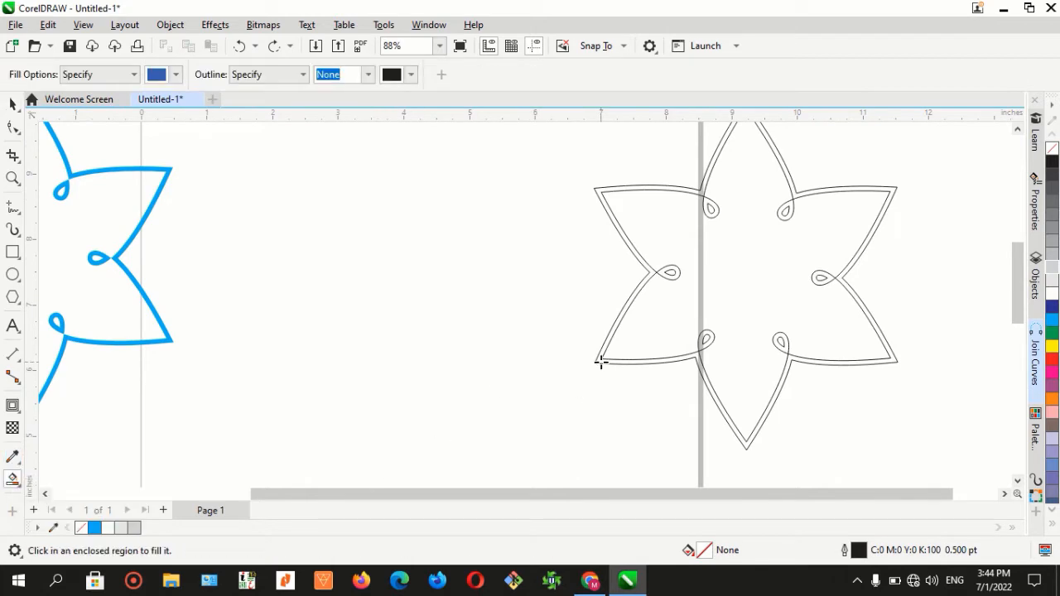
pyautogui.click(600, 362)
# Smart Fill the six small inner loops of the copied flower with the same blue.
pyautogui.click(707, 338)
pyautogui.click(782, 344)
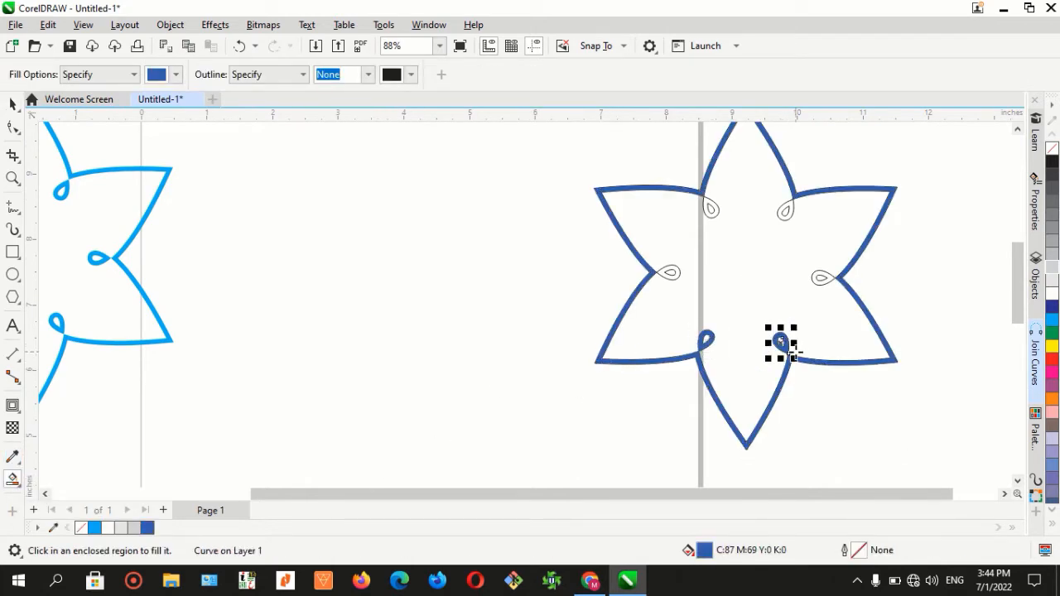
pyautogui.click(822, 278)
pyautogui.click(785, 210)
pyautogui.click(711, 208)
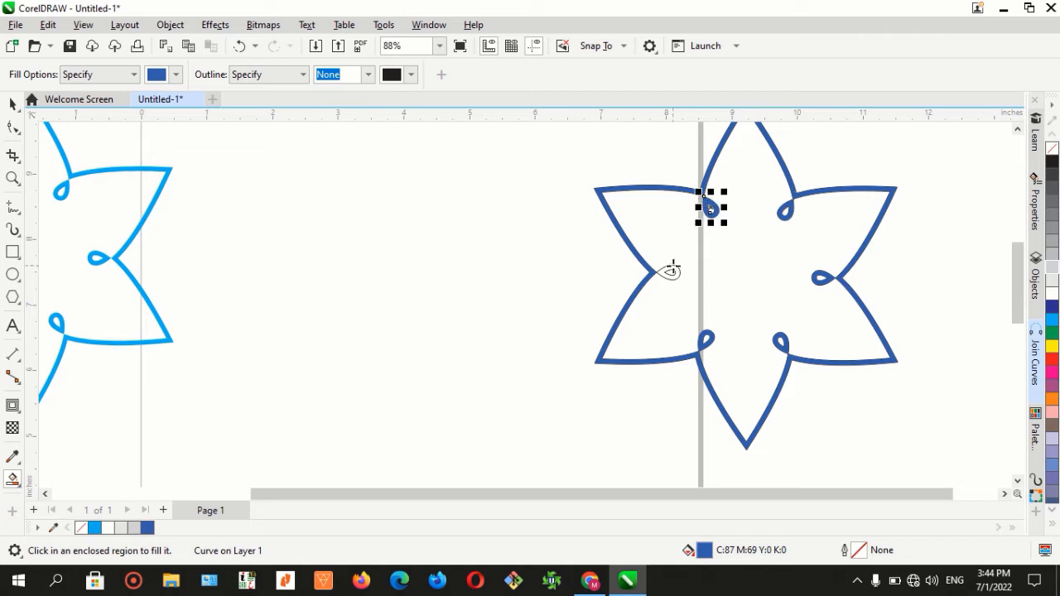
pyautogui.click(667, 272)
# Move the copied flower's single looped curve onto the page at about X 3.98 and Y 7.878 inches.
pyautogui.click(13, 104)
pyautogui.click(582, 282)
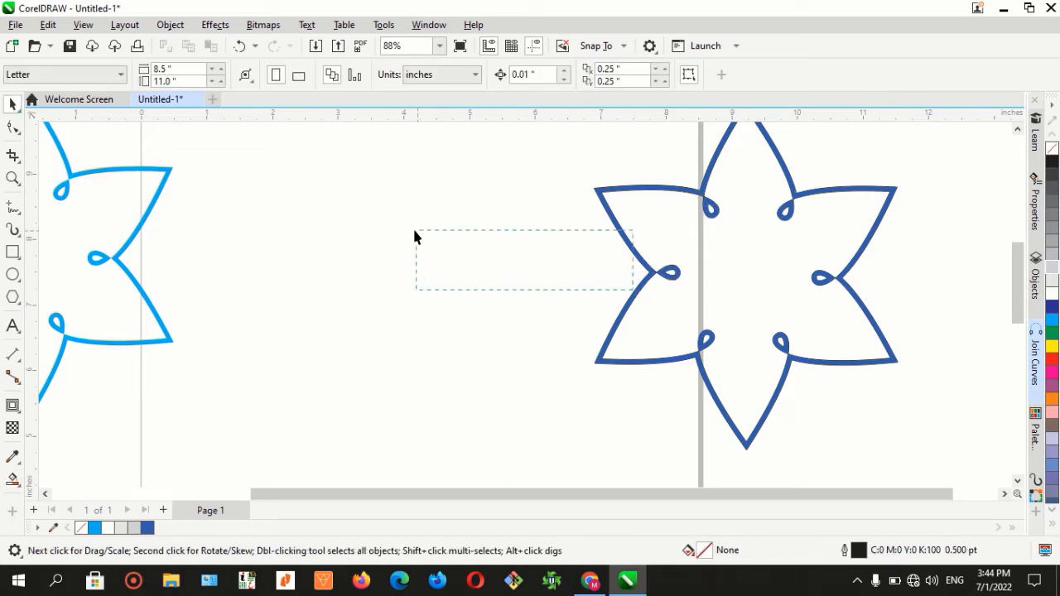
pyautogui.moveTo(416, 236); pyautogui.dragTo(415, 236)
pyautogui.moveTo(667, 240); pyautogui.dragTo(325, 210)
pyautogui.scroll(-1, 671, 335)
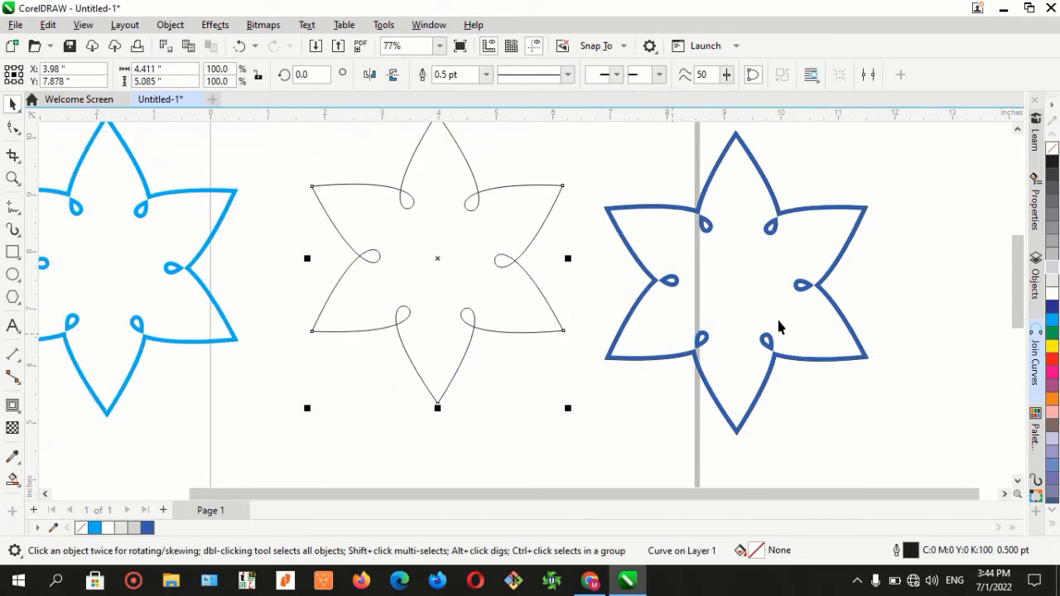
# Move the blue-filled flower to the far side of the cyan flower, left of the page.
pyautogui.scroll(-2, 757, 335)
pyautogui.moveTo(888, 177); pyautogui.dragTo(624, 426)
pyautogui.moveTo(751, 303); pyautogui.dragTo(157, 288)
pyautogui.moveTo(245, 223); pyautogui.dragTo(181, 185)
pyautogui.click(400, 319)
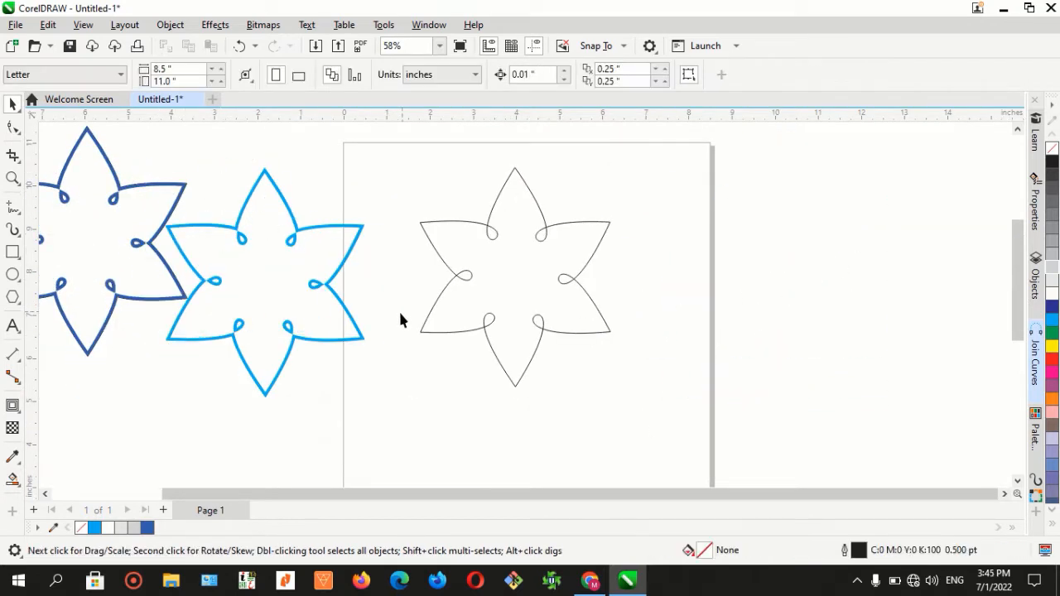
# Move the blue and cyan flowers together farther away from the page.
pyautogui.scroll(-1, 393, 246)
pyautogui.moveTo(80, 186); pyautogui.dragTo(389, 393)
pyautogui.moveTo(379, 166); pyautogui.dragTo(313, 213)
pyautogui.click(404, 222)
# Scale the looped outline on the page about its center to 56%, about 2.47 by 2.848 inches.
pyautogui.scroll(2, 497, 249)
pyautogui.scroll(1, 468, 272)
pyautogui.click(549, 246)
pyautogui.moveTo(630, 142); pyautogui.dragTo(590, 215)
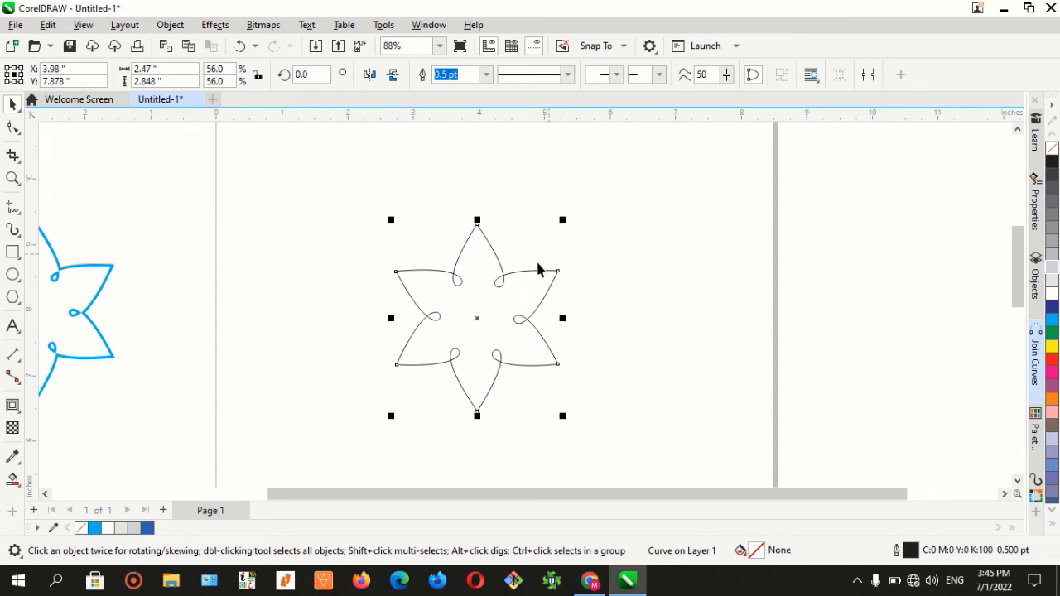
# Try duplicating the small looped flower and repositioning the copy, and undo the attempt.
pyautogui.click(48, 24)
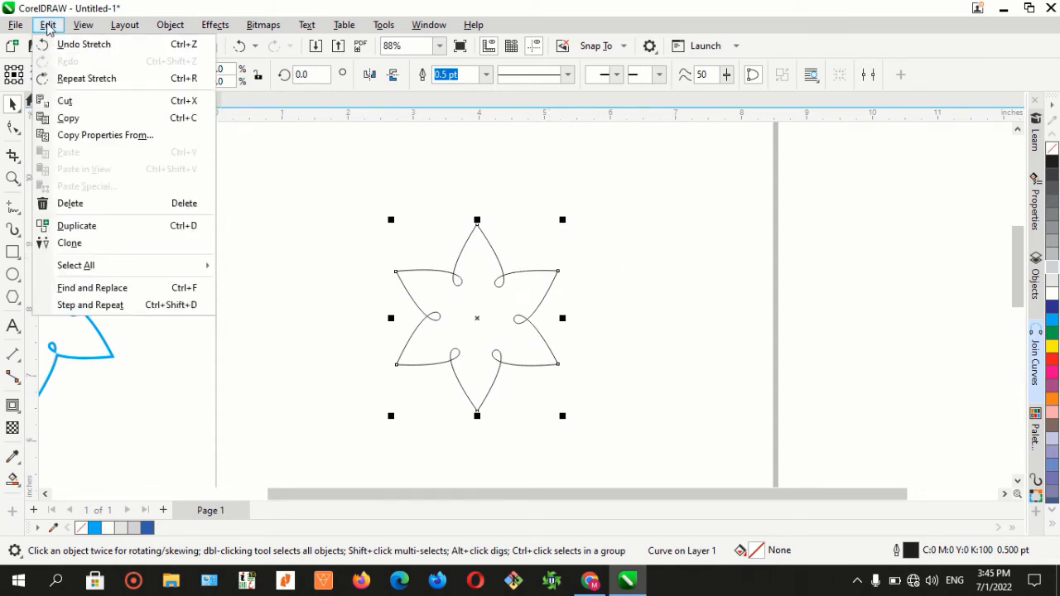
pyautogui.click(87, 225)
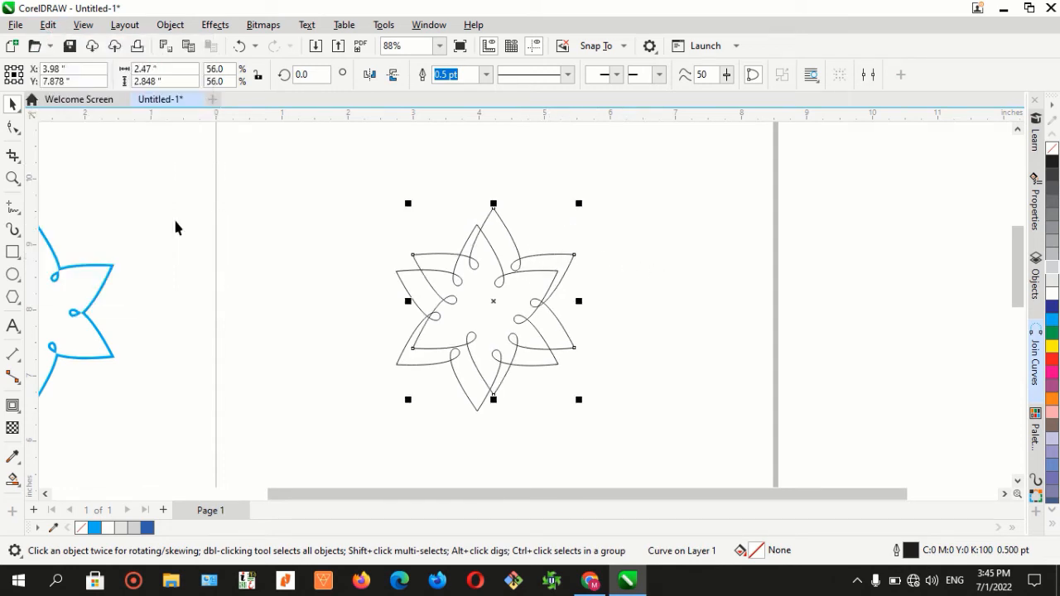
pyautogui.moveTo(412, 263); pyautogui.dragTo(321, 225)
pyautogui.doubleClick(500, 263)
pyautogui.moveTo(477, 225); pyautogui.dragTo(367, 236)
pyautogui.hotkey('ctrl', 'z')
pyautogui.click(12, 105)
pyautogui.click(410, 242)
pyautogui.hotkey('ctrl', 'z')
pyautogui.hotkey('ctrl', 'z')
pyautogui.hotkey('ctrl', 'z')
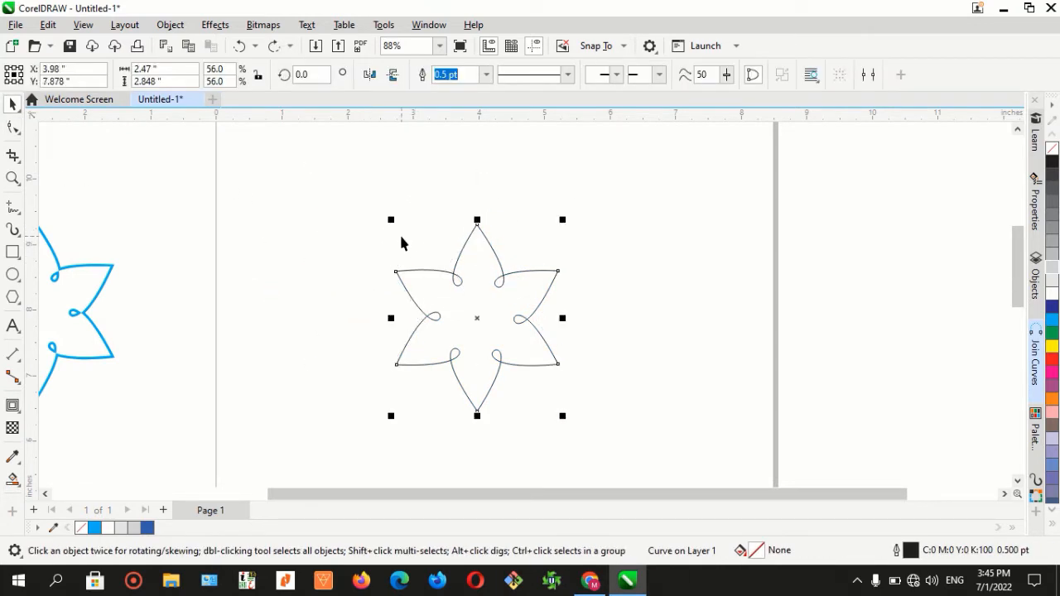
# Move the small looped flower straight up to Y 8.629 inches.
pyautogui.click(478, 316)
pyautogui.moveTo(479, 316); pyautogui.dragTo(566, 256)
pyautogui.hotkey('ctrl', 'z')
pyautogui.hotkey('ctrl', 'z')
pyautogui.hotkey('ctrl', 'shift', 'z')
pyautogui.hotkey('ctrl', 'shift', 'z')
pyautogui.hotkey('ctrl', 'z')
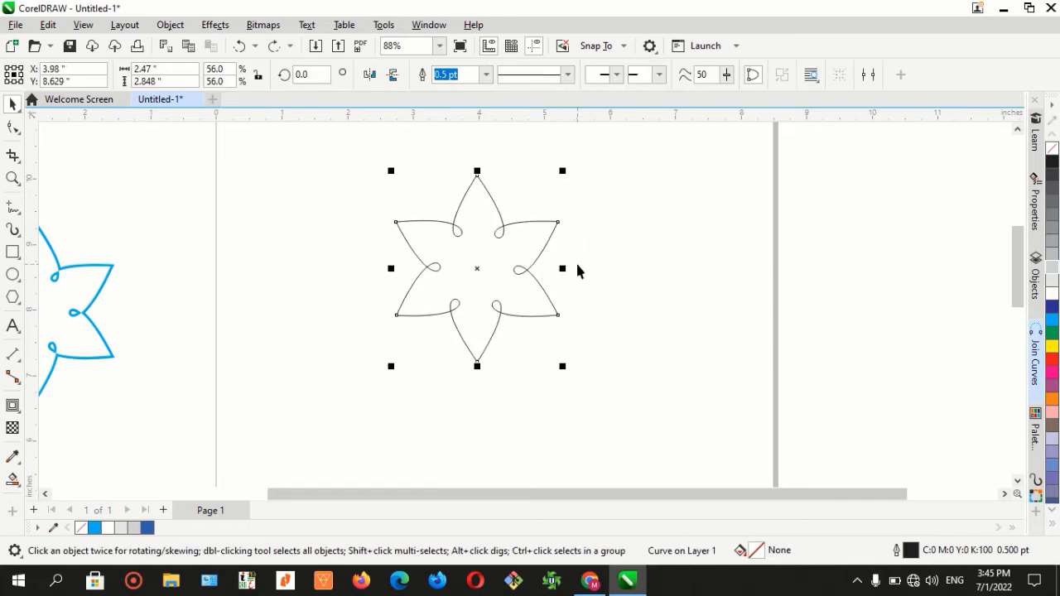
# Duplicate the small flower and align both copies to each other's horizontal and vertical centers.
pyautogui.click(48, 25)
pyautogui.click(147, 225)
pyautogui.click(374, 259)
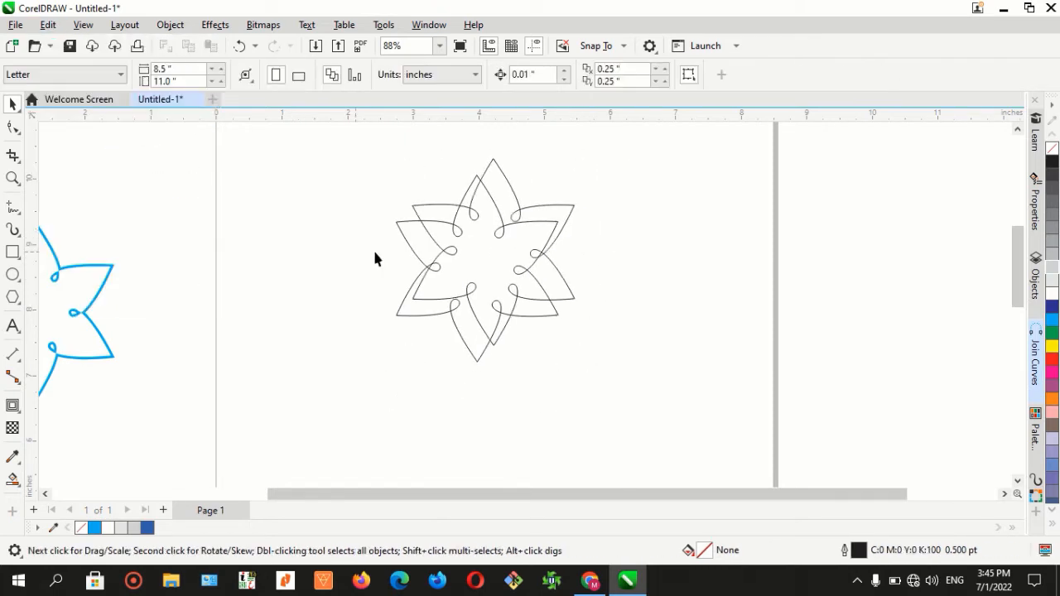
pyautogui.click(440, 286)
pyautogui.keyDown('shift'); pyautogui.click(425, 317); pyautogui.keyUp('shift')
pyautogui.click(870, 75)
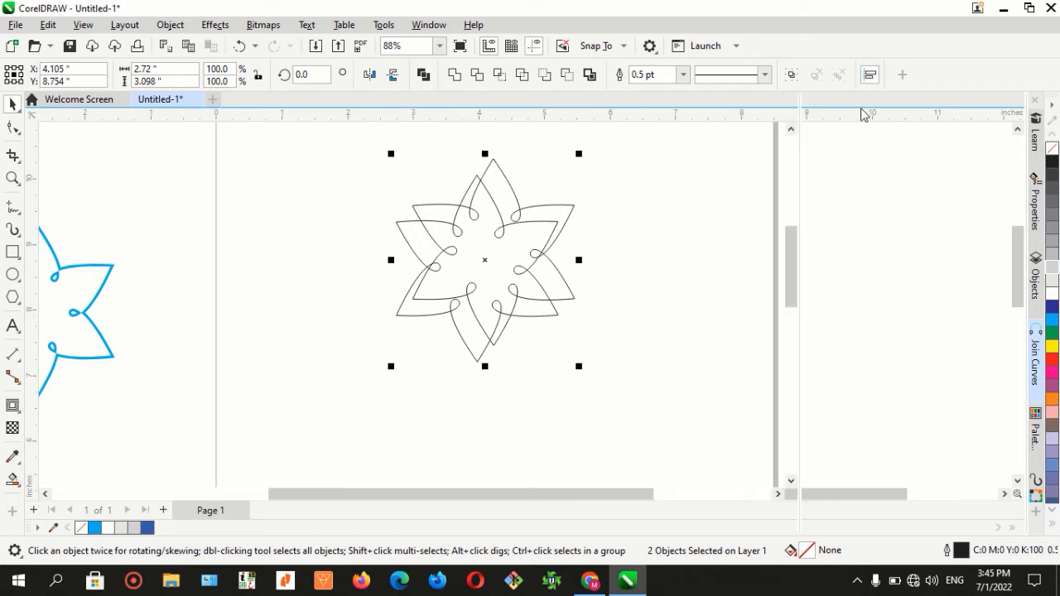
pyautogui.click(835, 143)
pyautogui.click(926, 143)
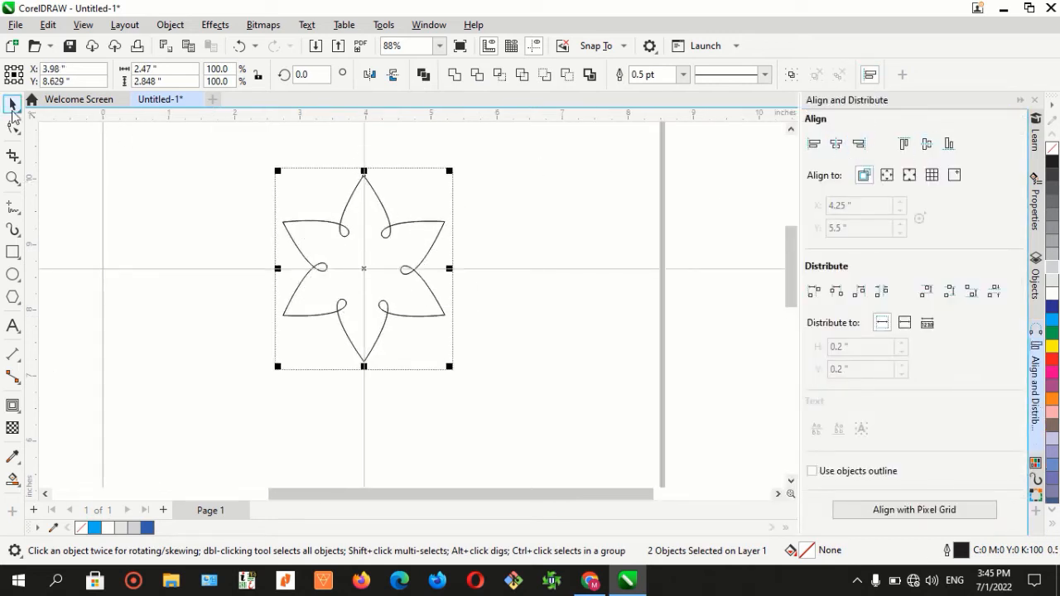
pyautogui.click(139, 173)
pyautogui.click(1020, 100)
# Rotate one of the two overlapping flowers by 90 degrees to form a twelve-pointed pattern.
pyautogui.click(437, 220)
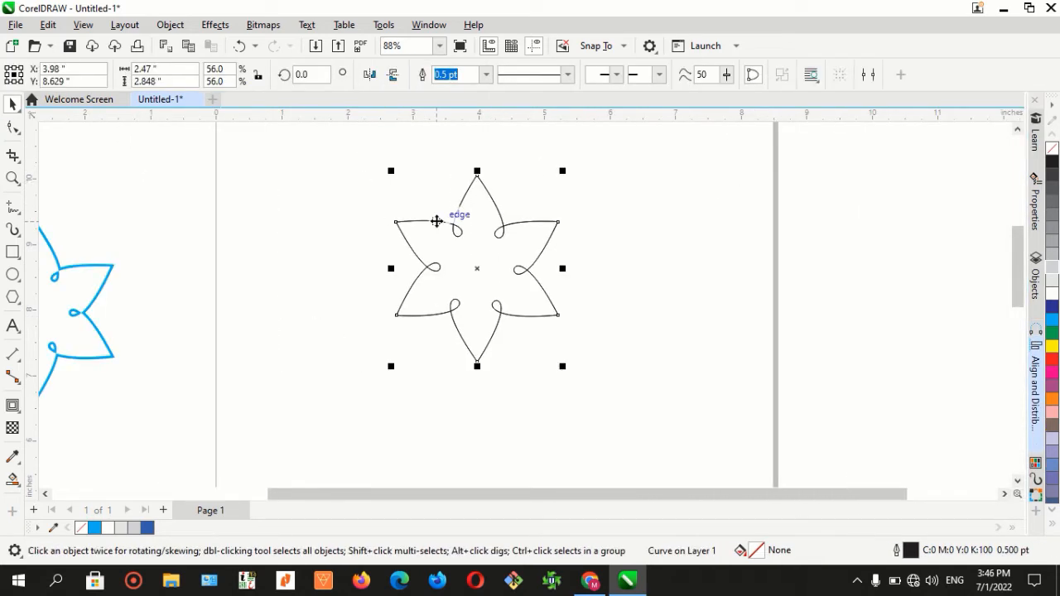
pyautogui.write('45')
pyautogui.press('Return')
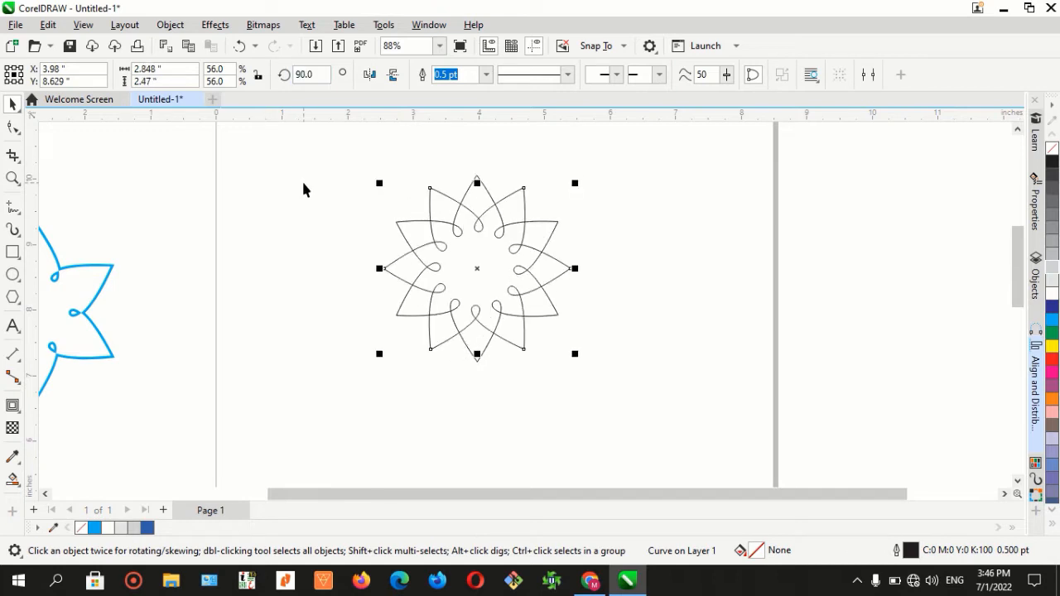
# Select both small flowers and create enlarged concentric copies, the largest about 7.494 inches across.
pyautogui.click(339, 205)
pyautogui.moveTo(644, 396); pyautogui.dragTo(644, 396)
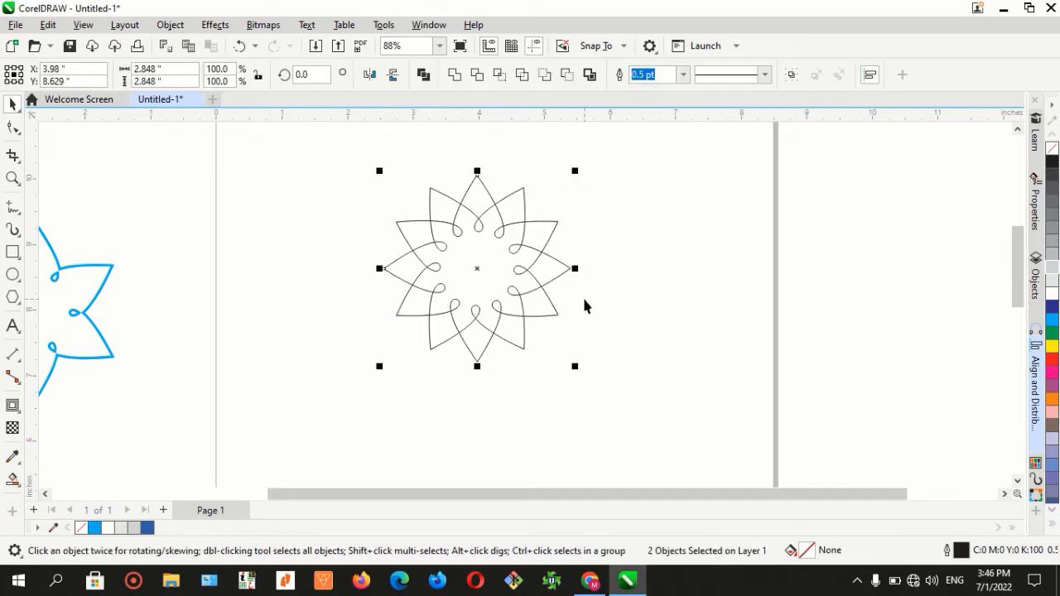
pyautogui.moveTo(575, 173); pyautogui.dragTo(765, 190)
pyautogui.scroll(-1, 611, 225)
pyautogui.scroll(-1, 547, 173)
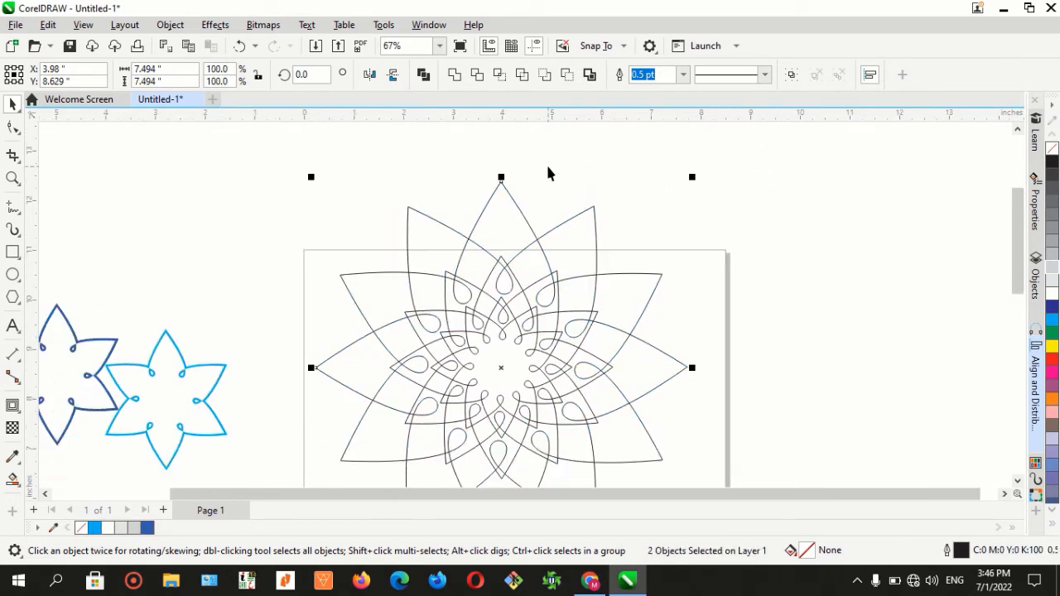
# Rotate the outermost flower pair to about 347.126 degrees and enlarge it about its center to 10.404 inches.
pyautogui.click(597, 221)
pyautogui.moveTo(695, 176); pyautogui.dragTo(733, 238)
pyautogui.click(627, 235)
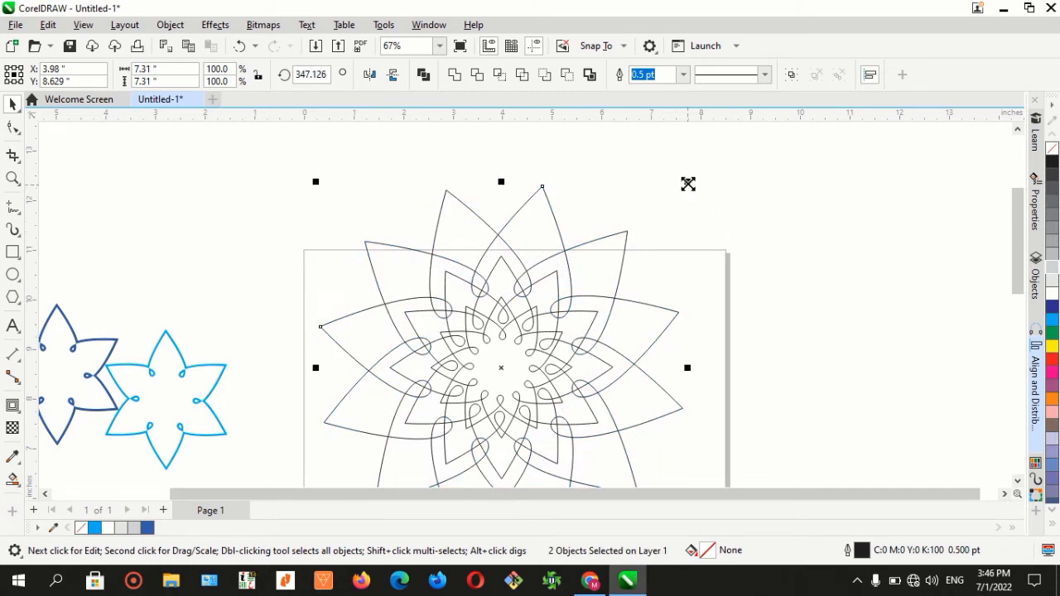
pyautogui.moveTo(689, 182); pyautogui.dragTo(759, 159)
pyautogui.scroll(-4, 660, 237)
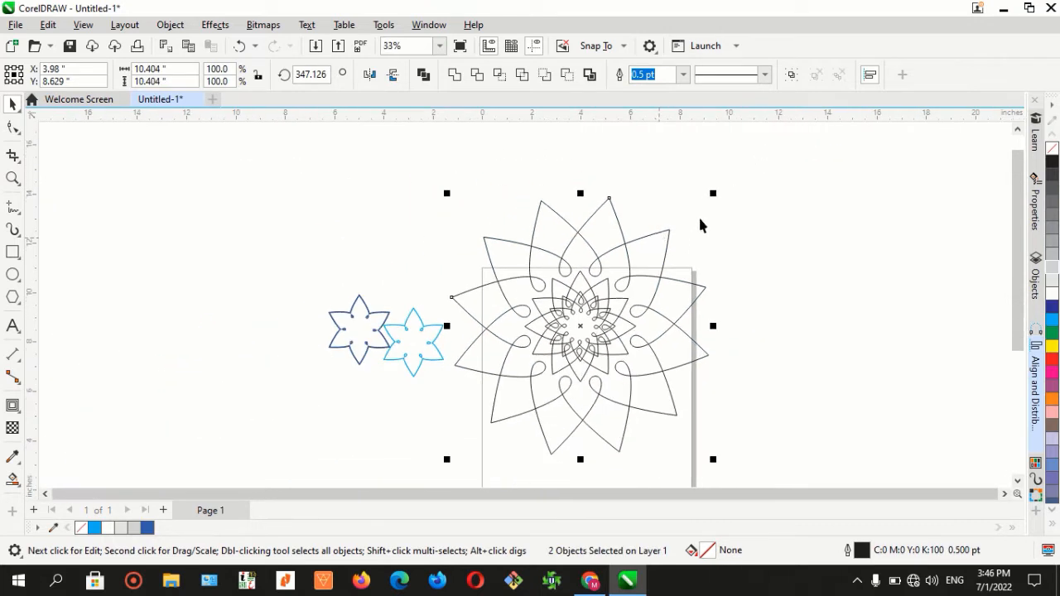
# Select all six flowers of the mandala and shrink them together about their center to 3.828 inches.
pyautogui.moveTo(711, 197); pyautogui.dragTo(722, 225)
pyautogui.click(722, 222)
pyautogui.scroll(5, 584, 315)
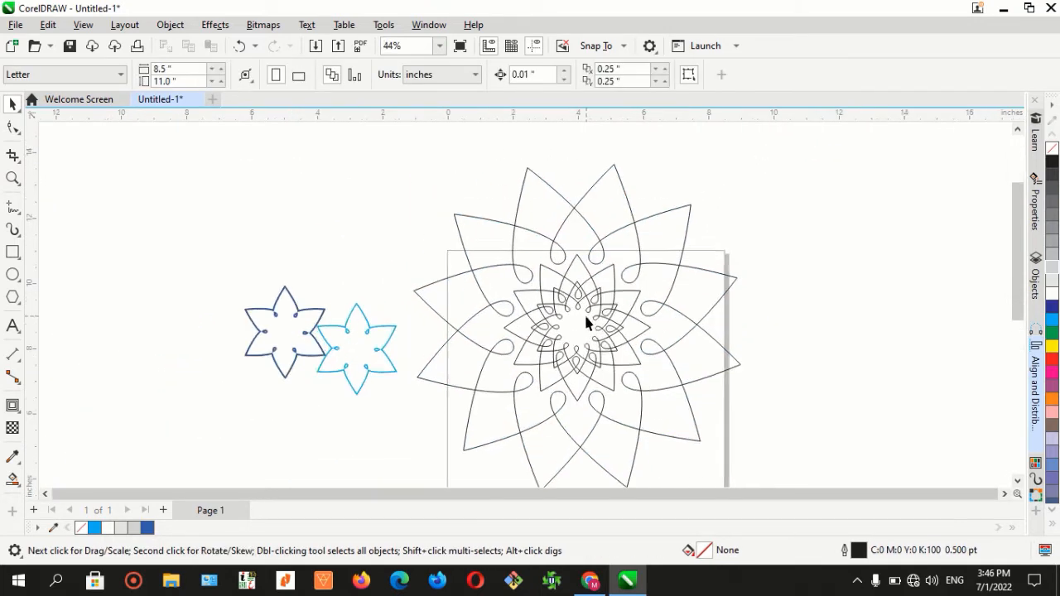
pyautogui.scroll(-4, 584, 313)
pyautogui.moveTo(409, 167); pyautogui.dragTo(734, 469)
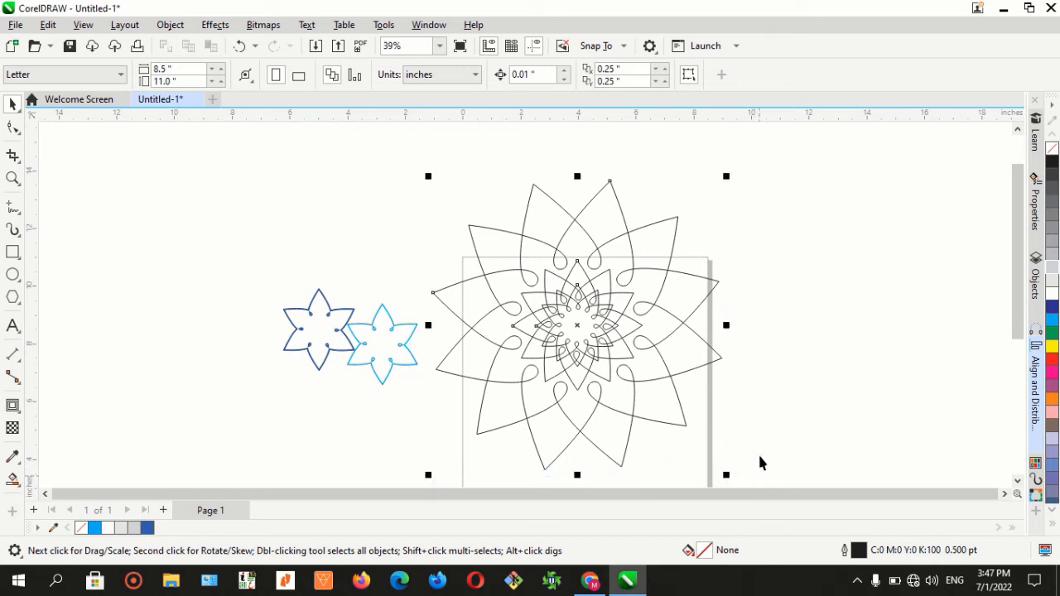
pyautogui.moveTo(726, 175); pyautogui.dragTo(637, 266)
pyautogui.scroll(4, 584, 323)
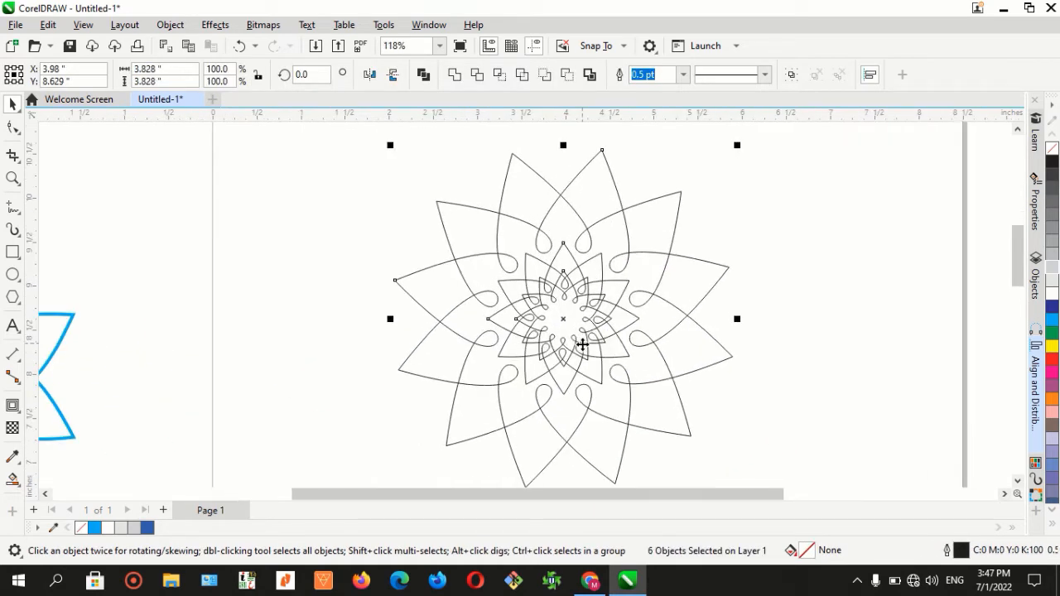
# Set the mandala's outline width to 1.5 pt and add a slightly smaller concentric copy inside it.
pyautogui.click(683, 75)
pyautogui.click(663, 149)
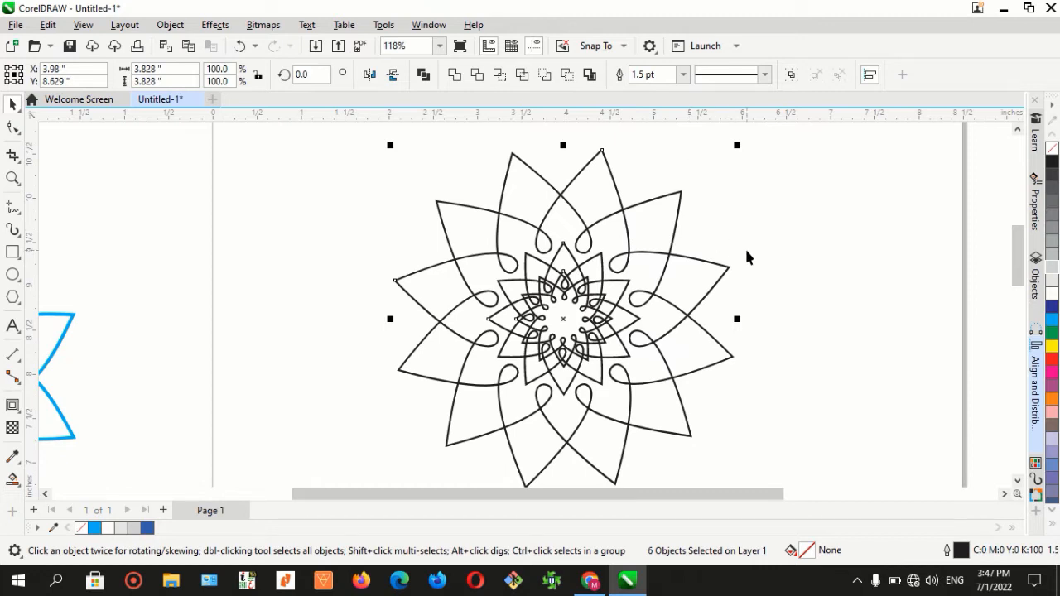
pyautogui.scroll(-1, 677, 271)
pyautogui.moveTo(731, 163); pyautogui.dragTo(721, 186)
pyautogui.rightClick(720, 185)
pyautogui.click(783, 217)
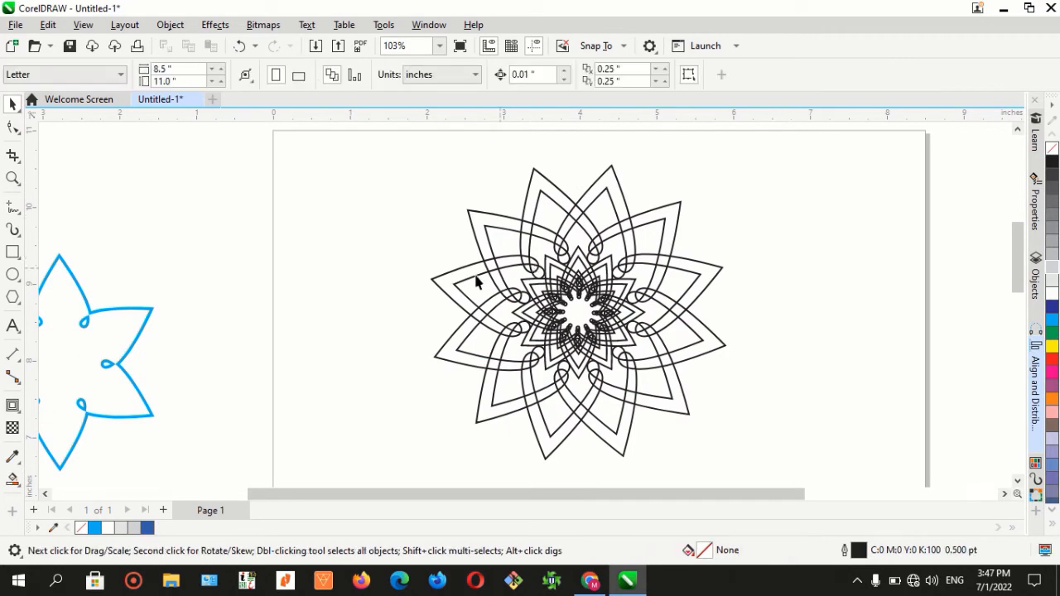
# With Virtual Segment Delete, trim the lines crossing the outer ring's upper-left petal band and its loop so the band passes over.
pyautogui.click(13, 154)
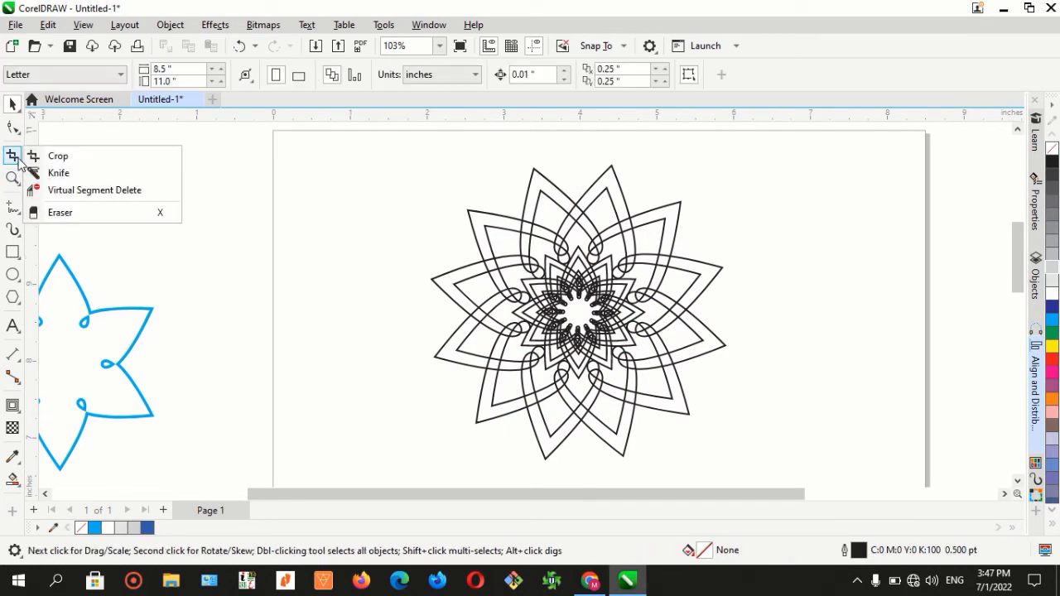
pyautogui.click(66, 190)
pyautogui.scroll(3, 518, 267)
pyautogui.scroll(1, 517, 267)
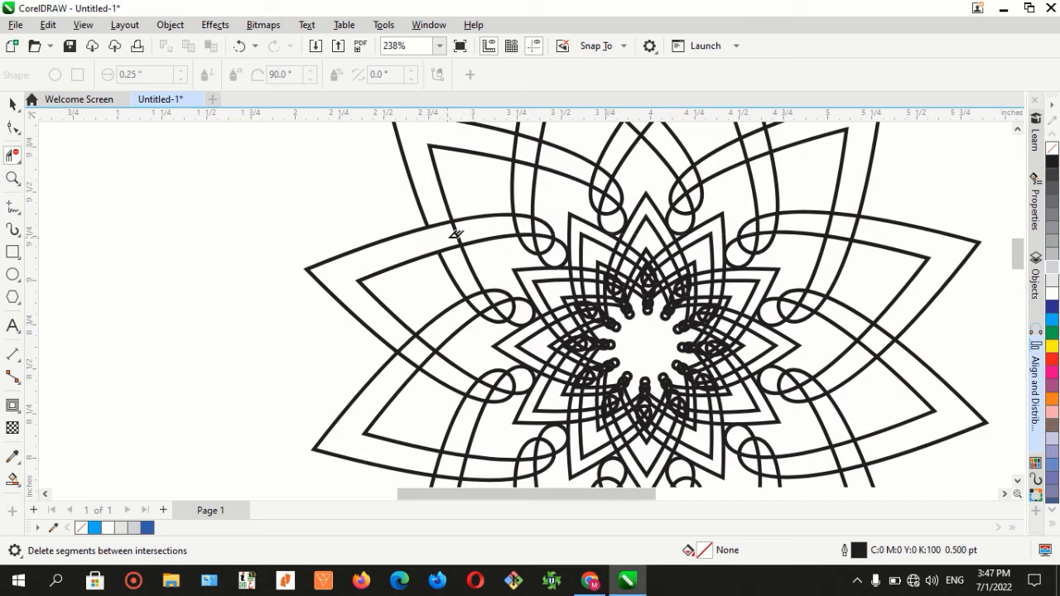
pyautogui.click(542, 218)
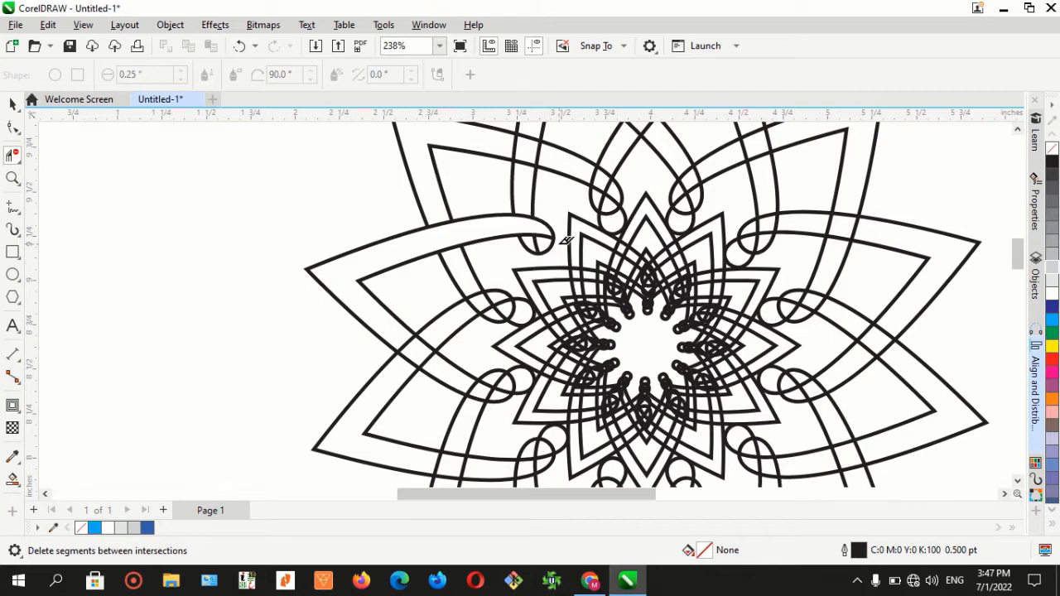
pyautogui.scroll(-1, 545, 263)
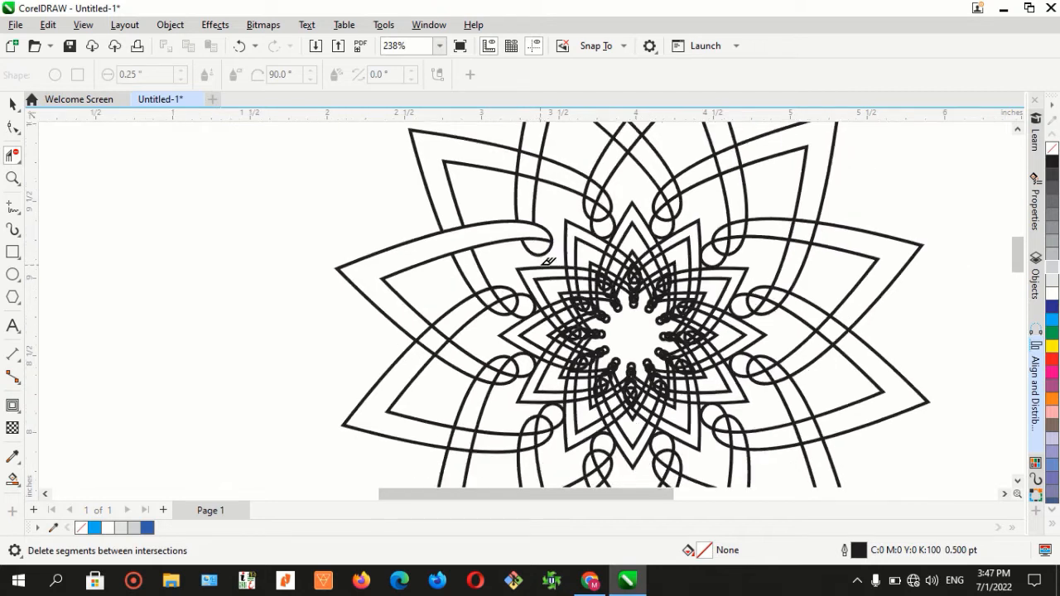
# Delete the crossing segments where the two steep upper-left petals of the outer ring overlap, so their bands interlace.
pyautogui.click(534, 184)
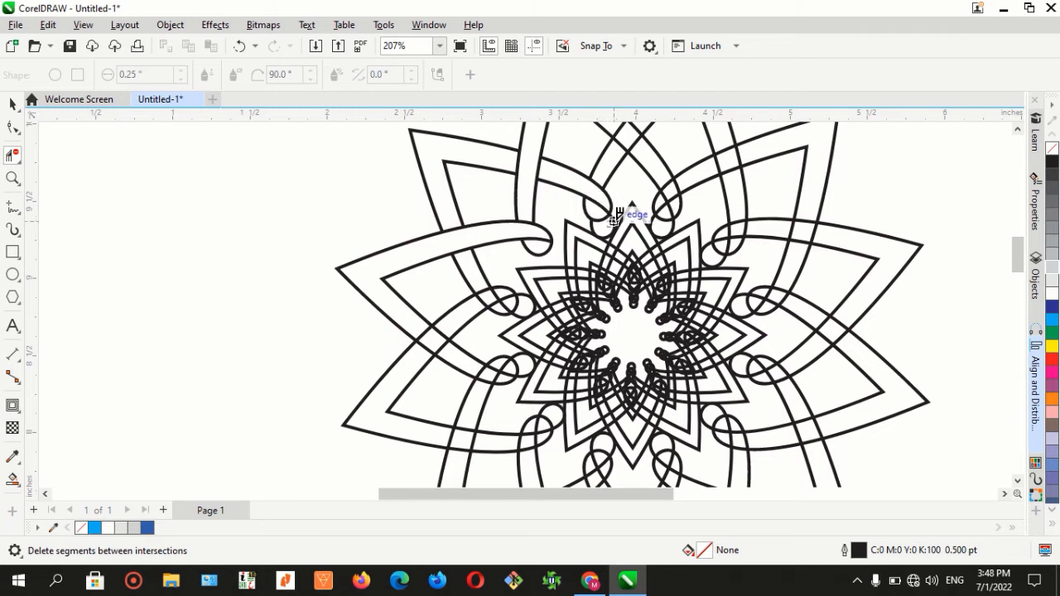
pyautogui.scroll(-1, 603, 248)
pyautogui.scroll(-1, 604, 248)
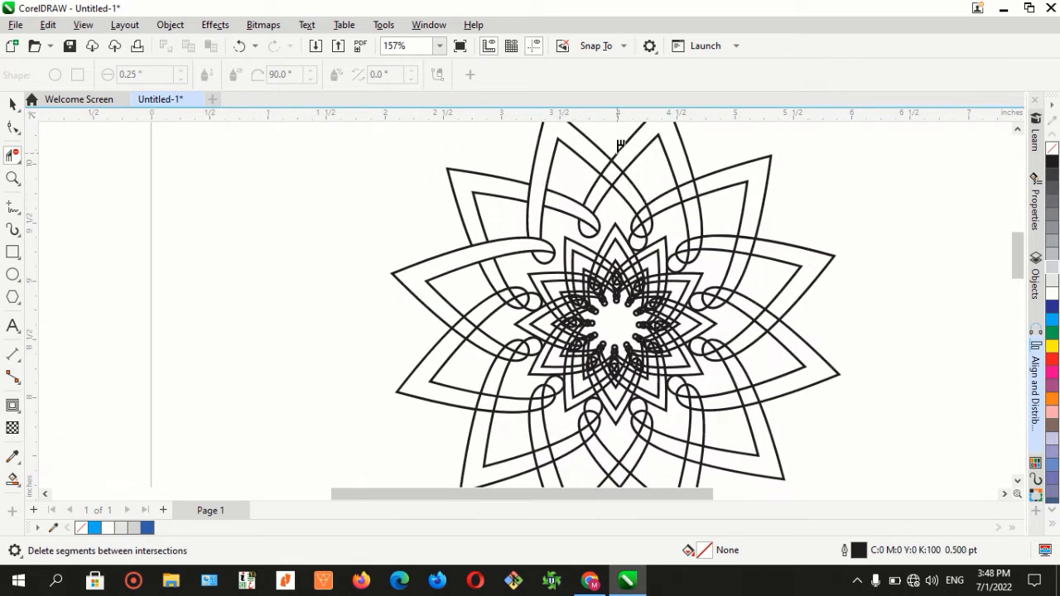
# Trim the crossing segments between the outer ring's two topmost petals and clean the loop right of the top center.
pyautogui.scroll(3, 620, 144)
pyautogui.click(614, 168)
pyautogui.moveTo(608, 187); pyautogui.dragTo(586, 205)
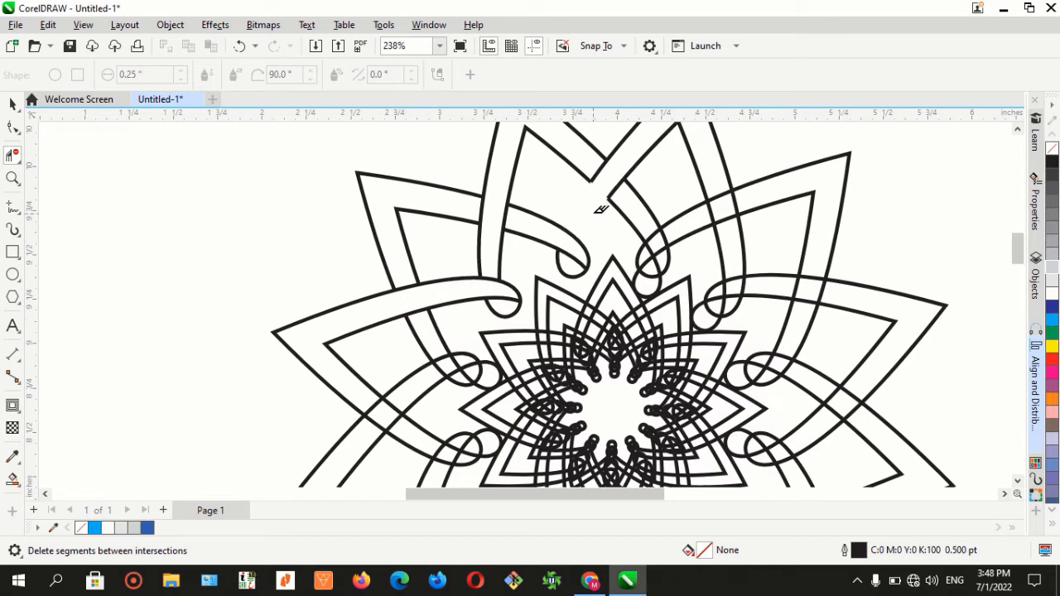
pyautogui.hotkey('ctrl', 'z')
pyautogui.click(599, 189)
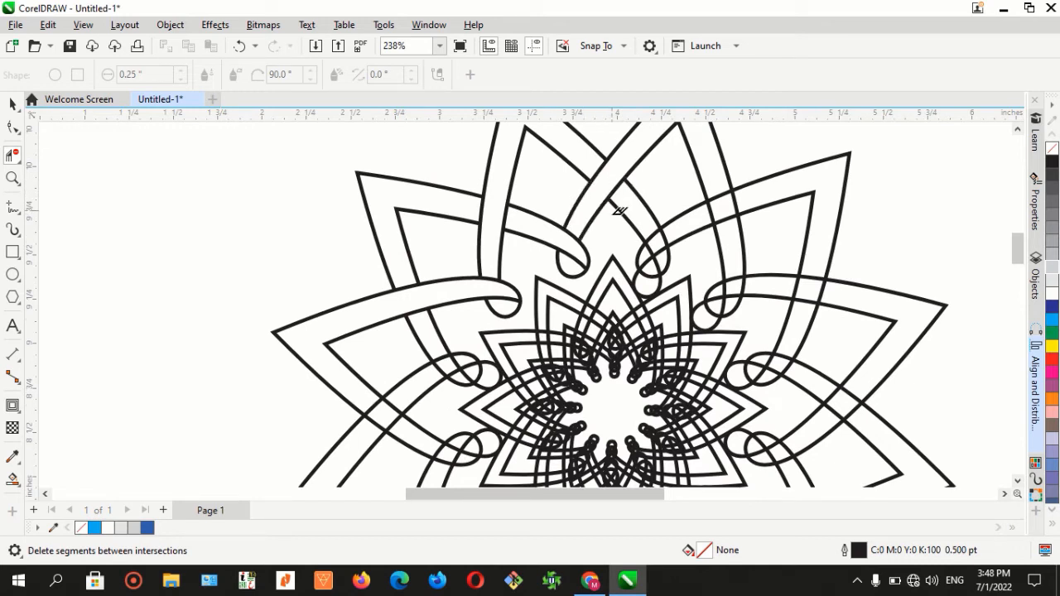
pyautogui.click(665, 240)
pyautogui.click(642, 277)
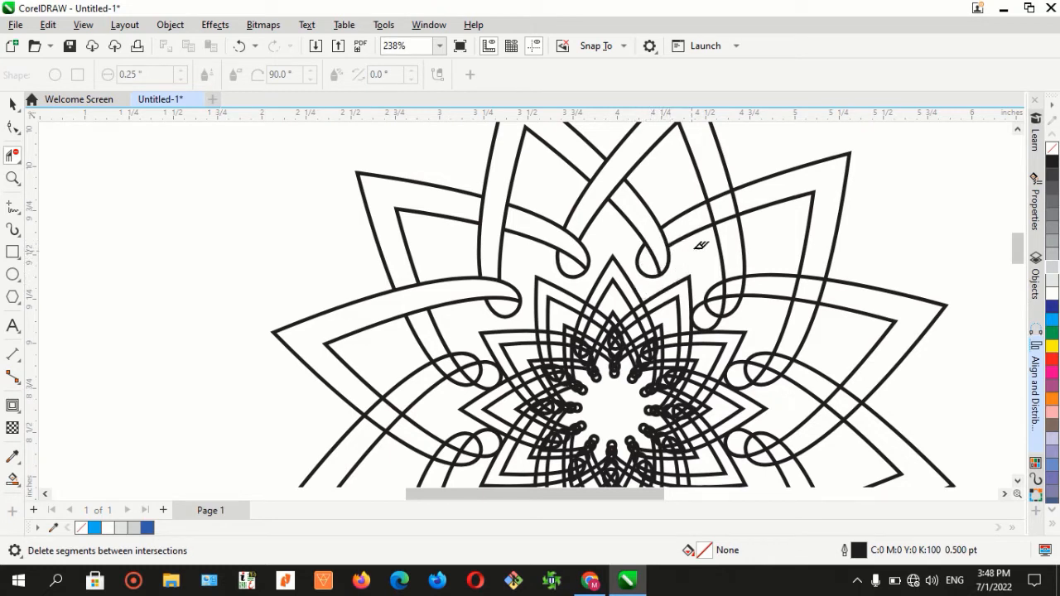
# Delete the overlapping segments between the outer ring's upper-right petals and around their loop to weave the bands.
pyautogui.click(734, 201)
pyautogui.click(734, 280)
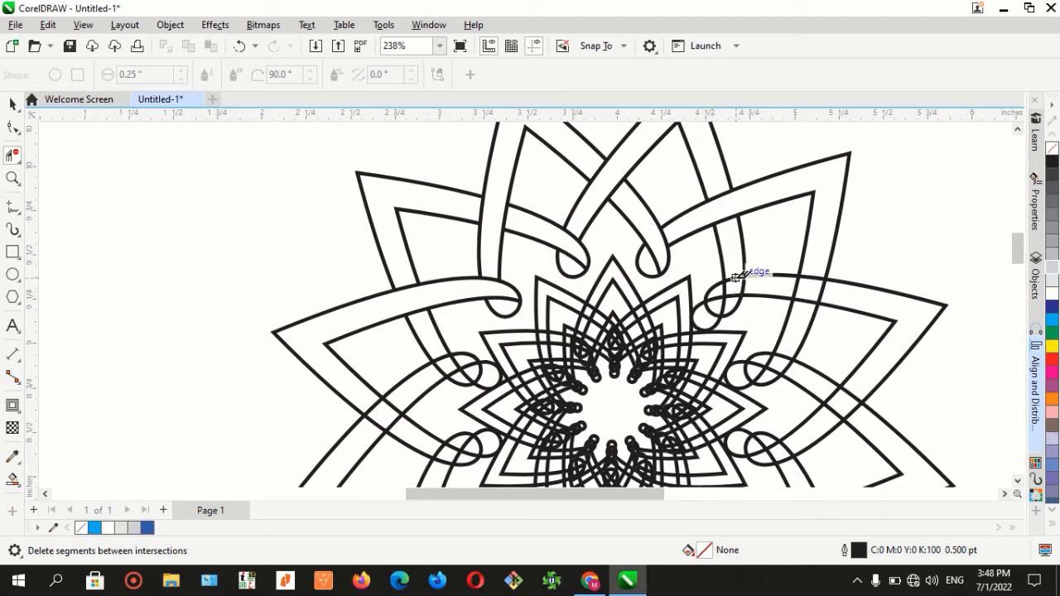
pyautogui.click(735, 296)
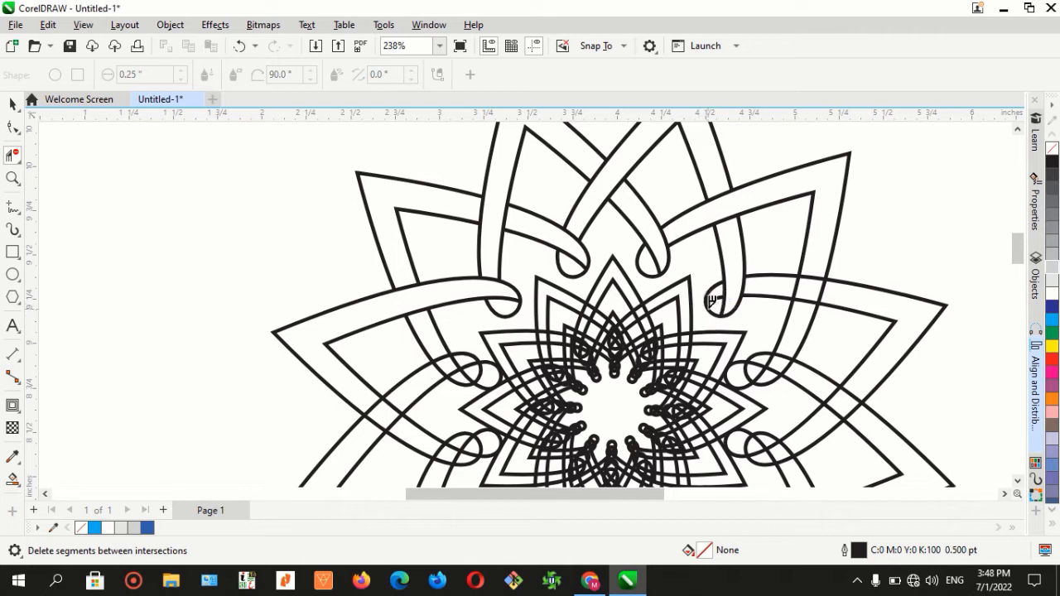
pyautogui.scroll(-1, 704, 288)
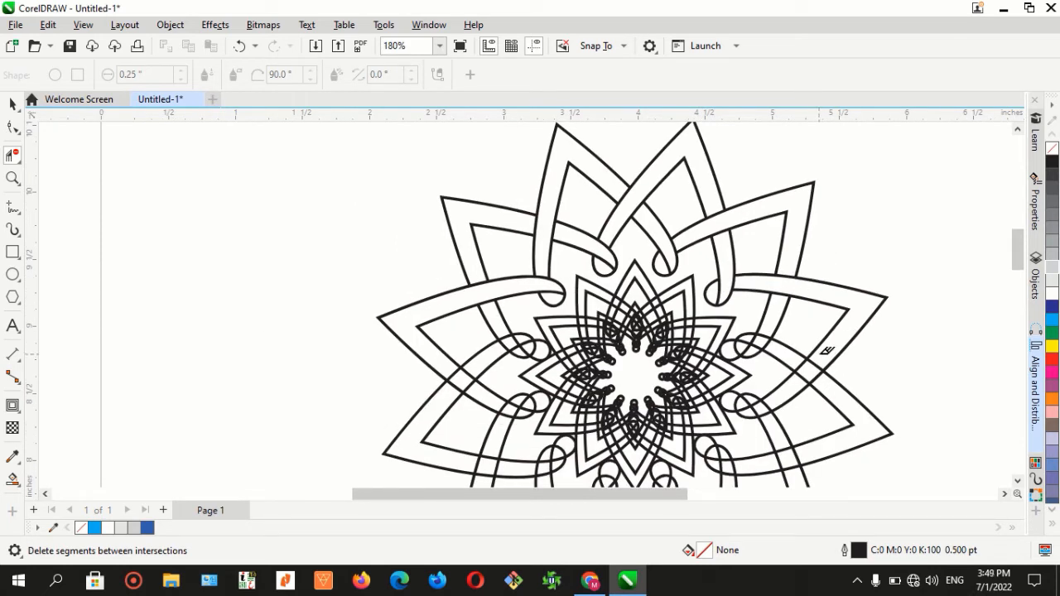
# Trim the crossing segments where the outer ring's two right-hand petals overlap, including those inside the upper right-hand loop.
pyautogui.click(802, 357)
pyautogui.hotkey('ctrl', 'z')
pyautogui.click(810, 357)
pyautogui.scroll(1, 772, 354)
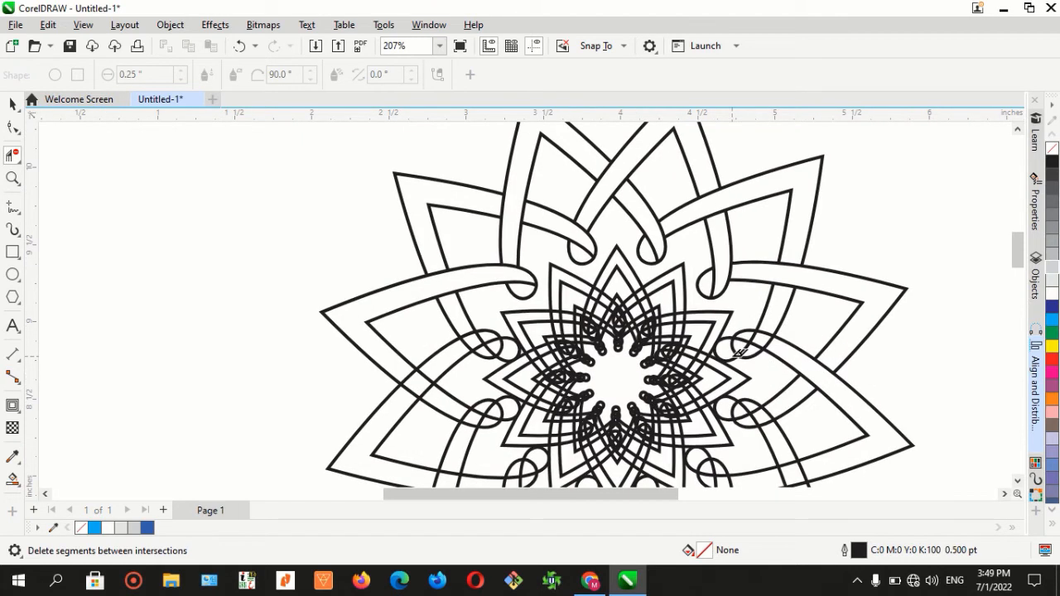
pyautogui.click(739, 352)
pyautogui.hotkey('ctrl', 'z')
pyautogui.click(748, 348)
pyautogui.scroll(-3, 774, 353)
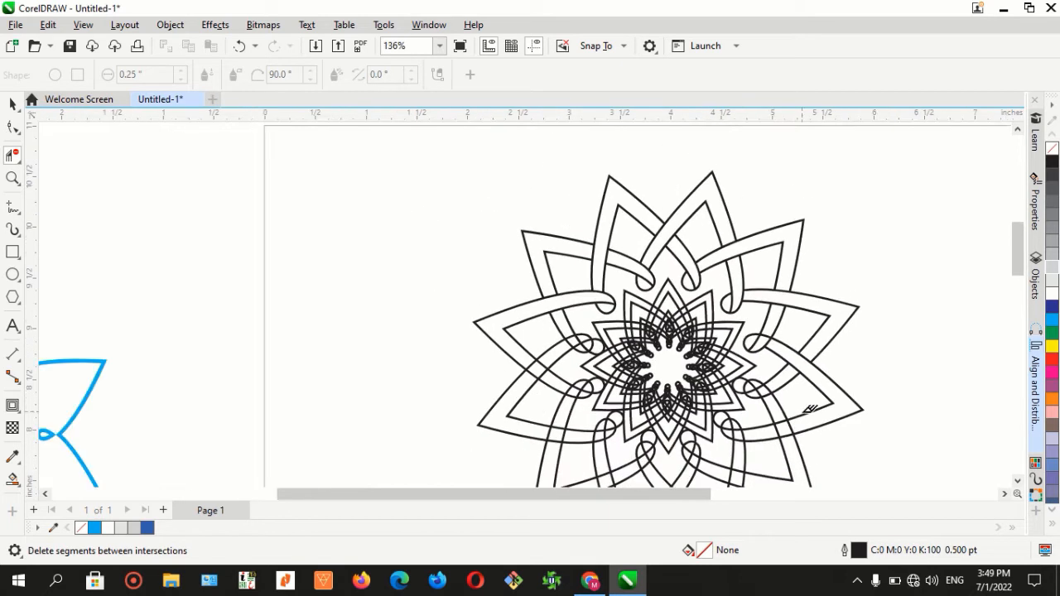
# Delete the crossing segments and surplus loop pieces among the outer ring's lower-right petals so the bands interlace.
pyautogui.scroll(3, 798, 421)
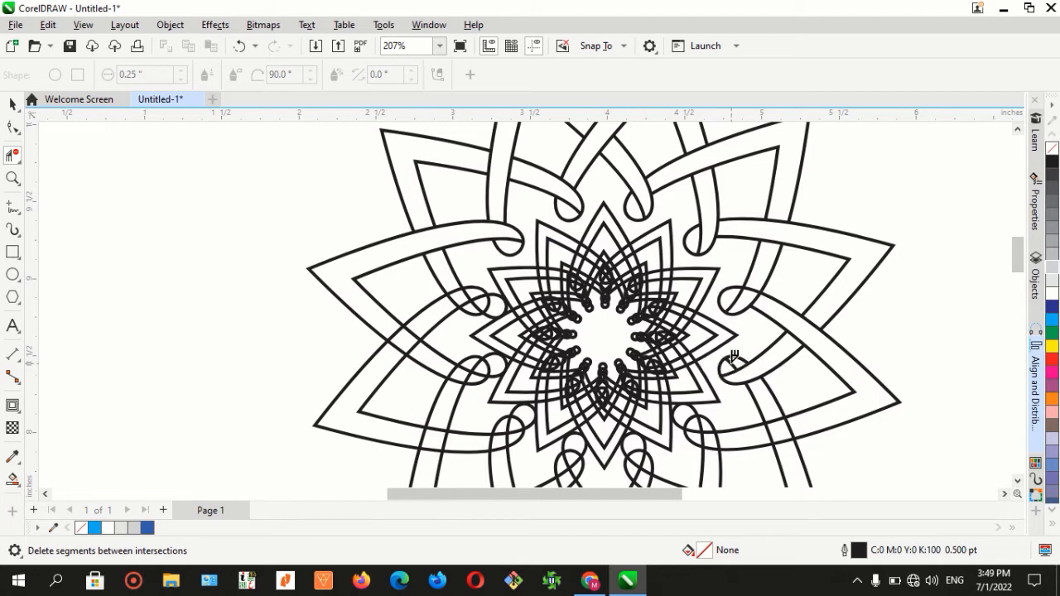
pyautogui.scroll(-1, 741, 356)
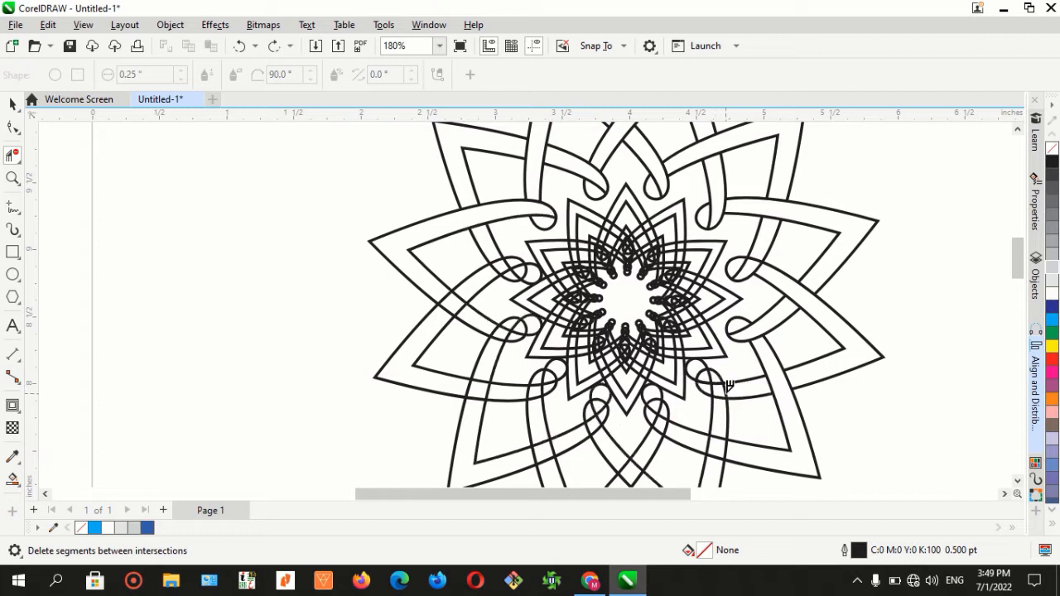
pyautogui.scroll(2, 728, 404)
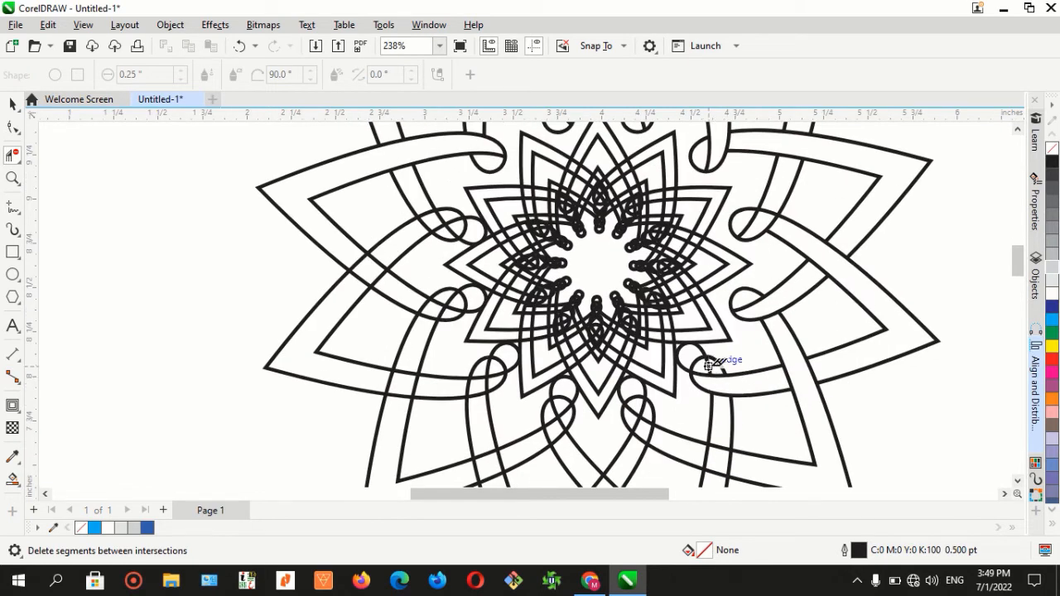
pyautogui.scroll(-3, 711, 363)
pyautogui.scroll(1, 717, 452)
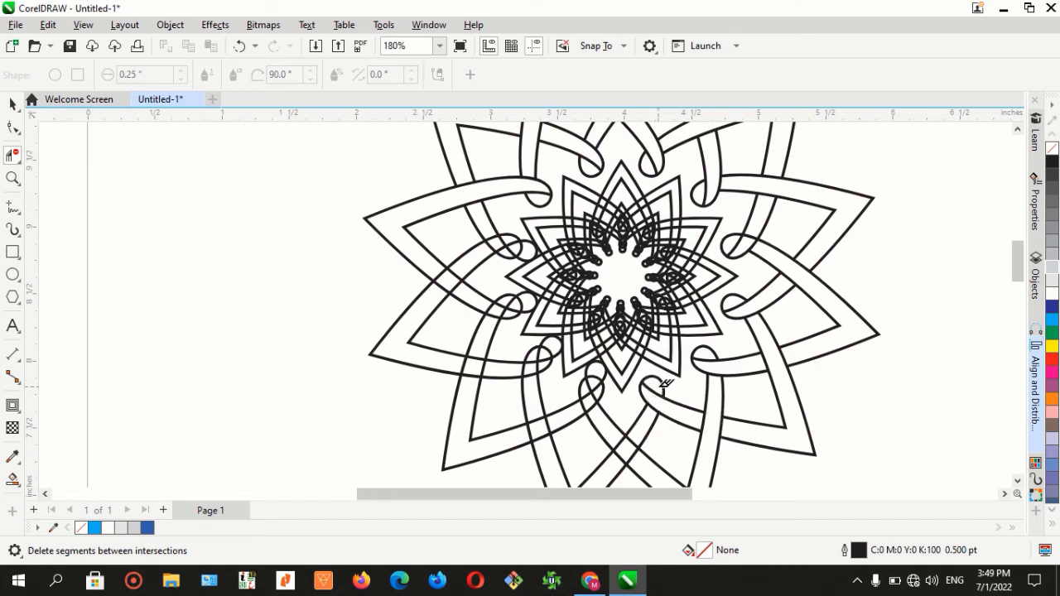
# Trim the crossing segments between the outer ring's two bottommost petals and clean the loop left of the bottom center.
pyautogui.scroll(-2, 658, 415)
pyautogui.scroll(2, 644, 485)
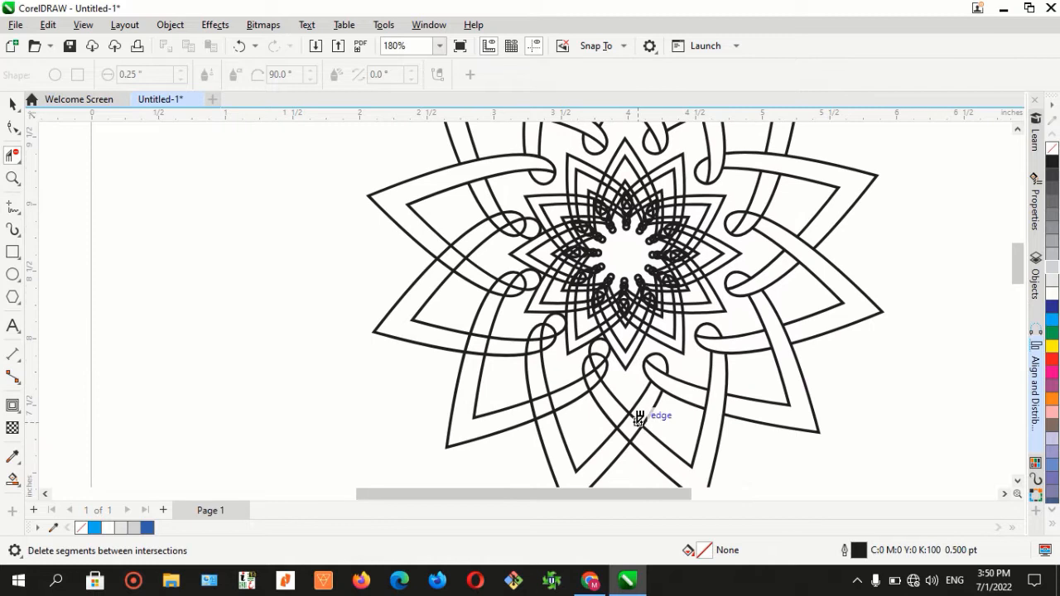
pyautogui.scroll(-1, 688, 389)
pyautogui.scroll(1, 627, 390)
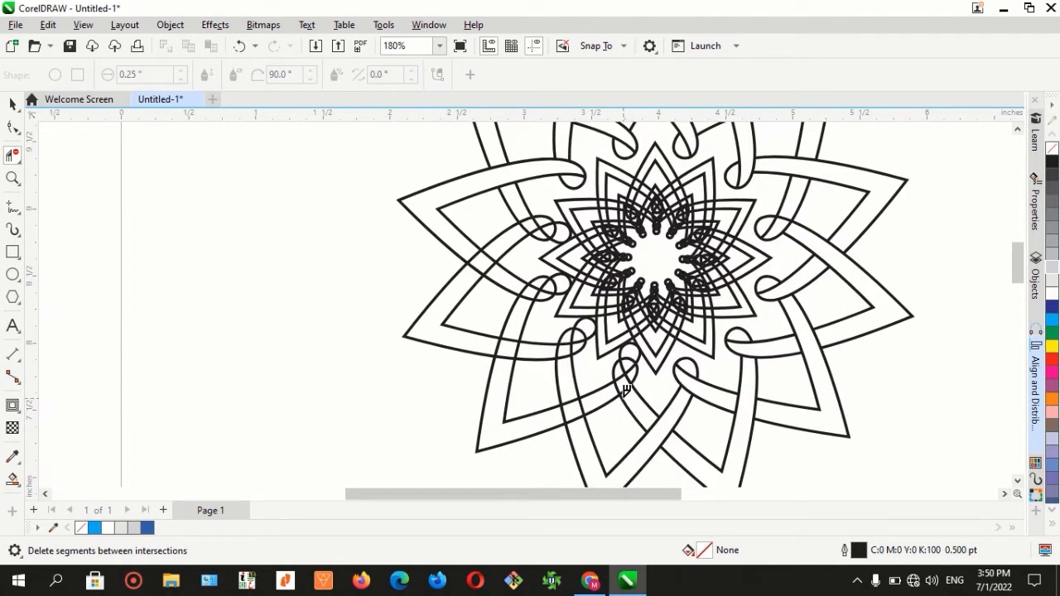
pyautogui.scroll(1, 627, 390)
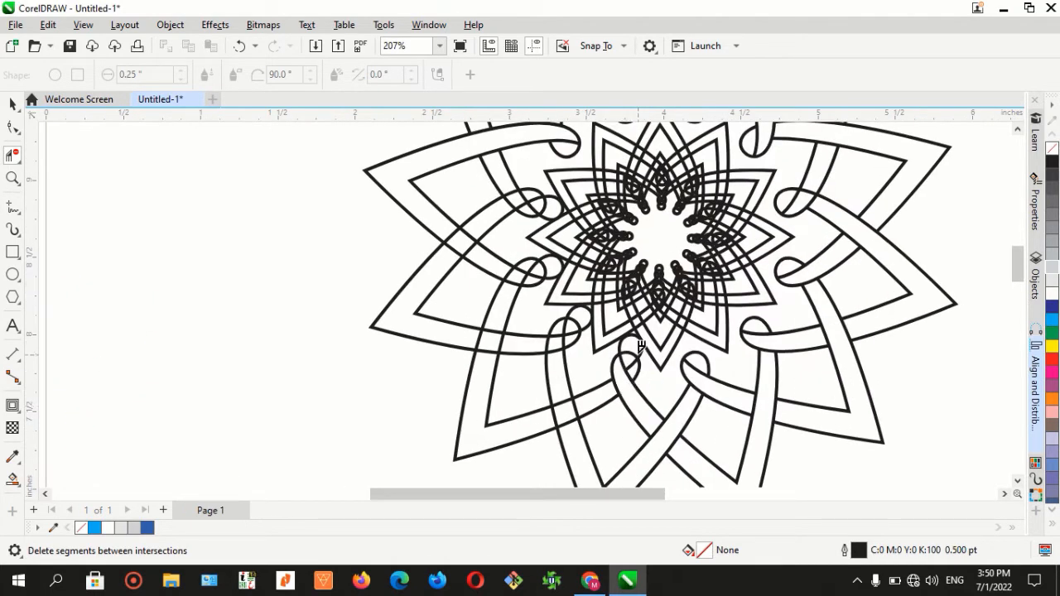
pyautogui.click(656, 366)
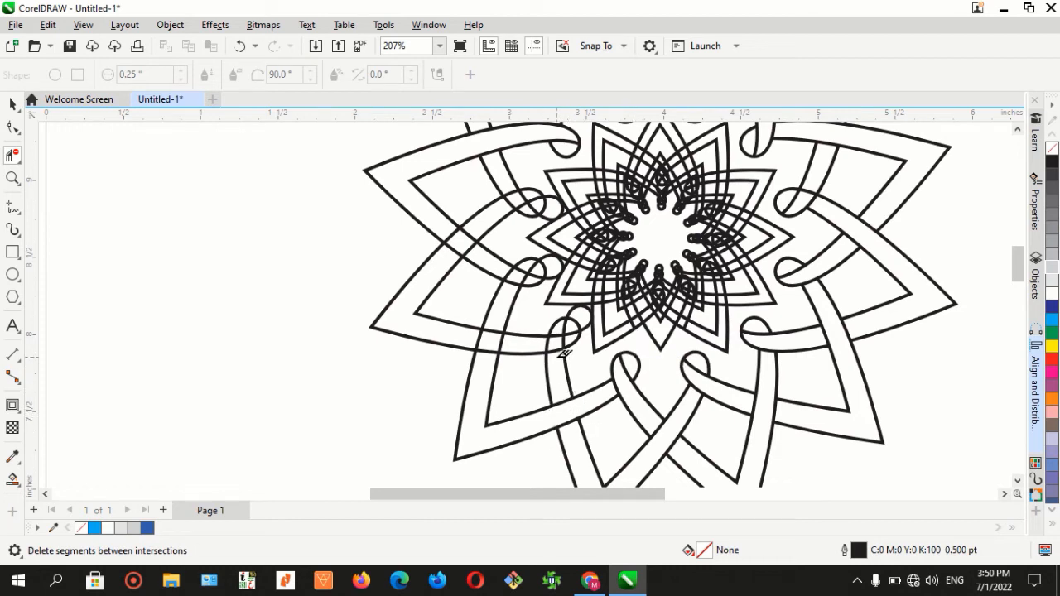
# Delete the crossing segments at the outer ring's lower-left loop and where the lower-left petal bands overlap.
pyautogui.click(558, 349)
pyautogui.click(557, 336)
pyautogui.click(571, 335)
pyautogui.click(591, 321)
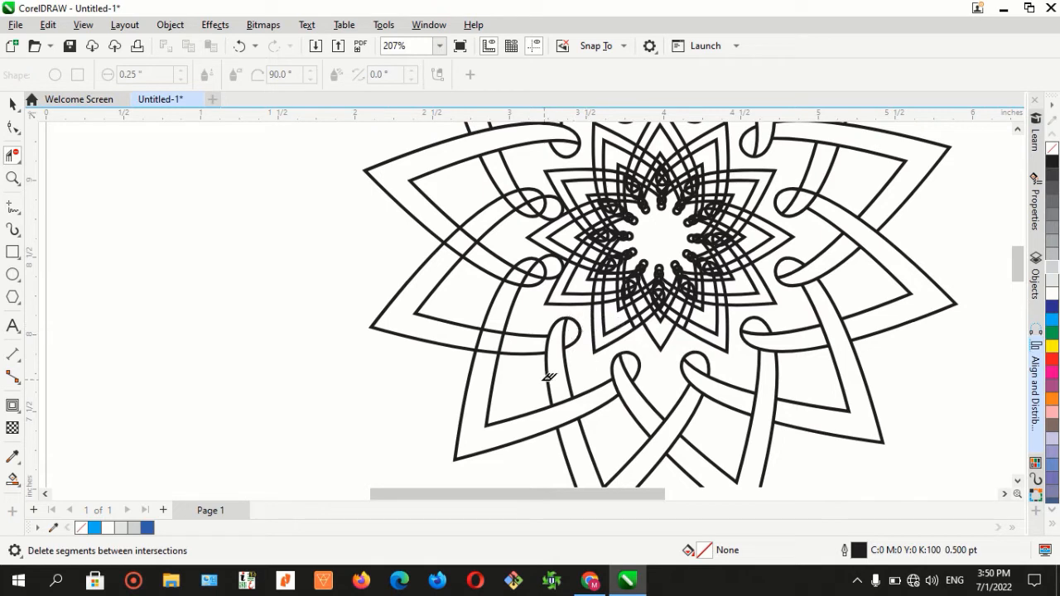
pyautogui.click(493, 349)
pyautogui.click(468, 233)
pyautogui.click(443, 249)
pyautogui.hotkey('ctrl', 'z')
pyautogui.hotkey('ctrl', 'z')
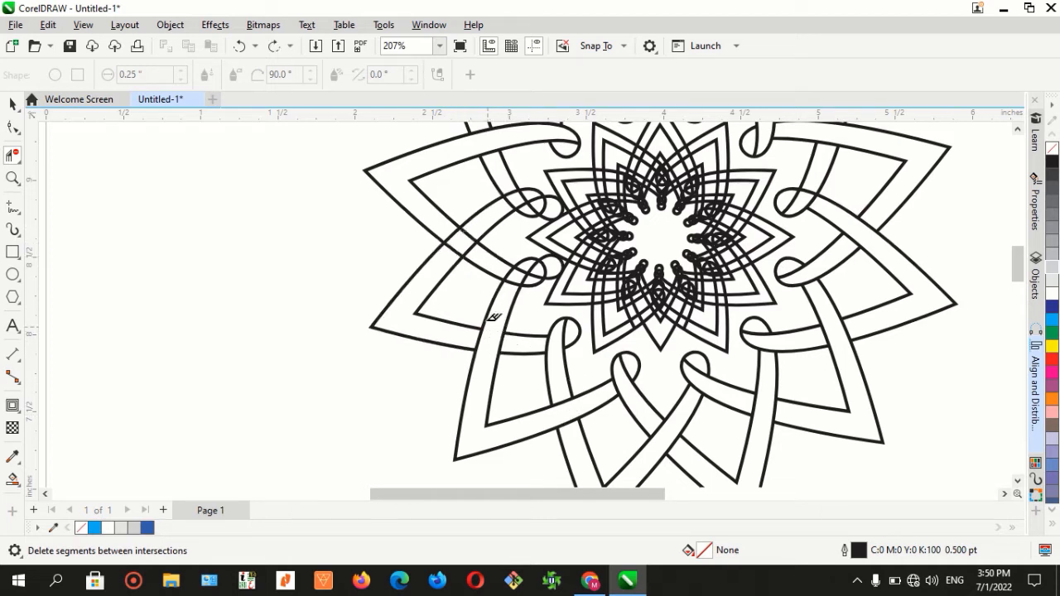
# Trim the crossing segments between the outer ring's two left-hand petals and remove the surplus pieces of both their loops.
pyautogui.click(470, 238)
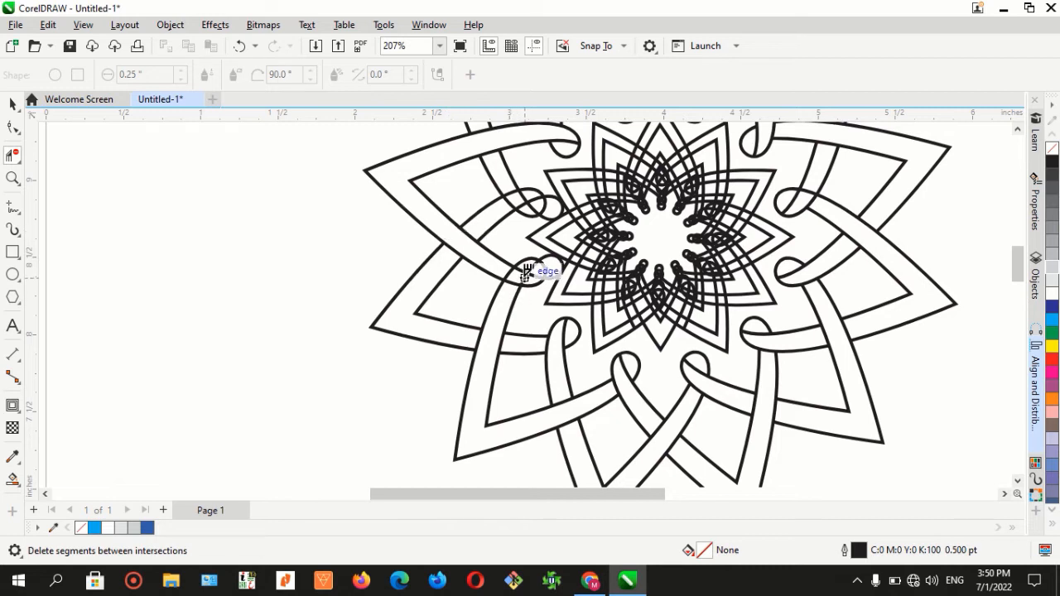
pyautogui.click(547, 257)
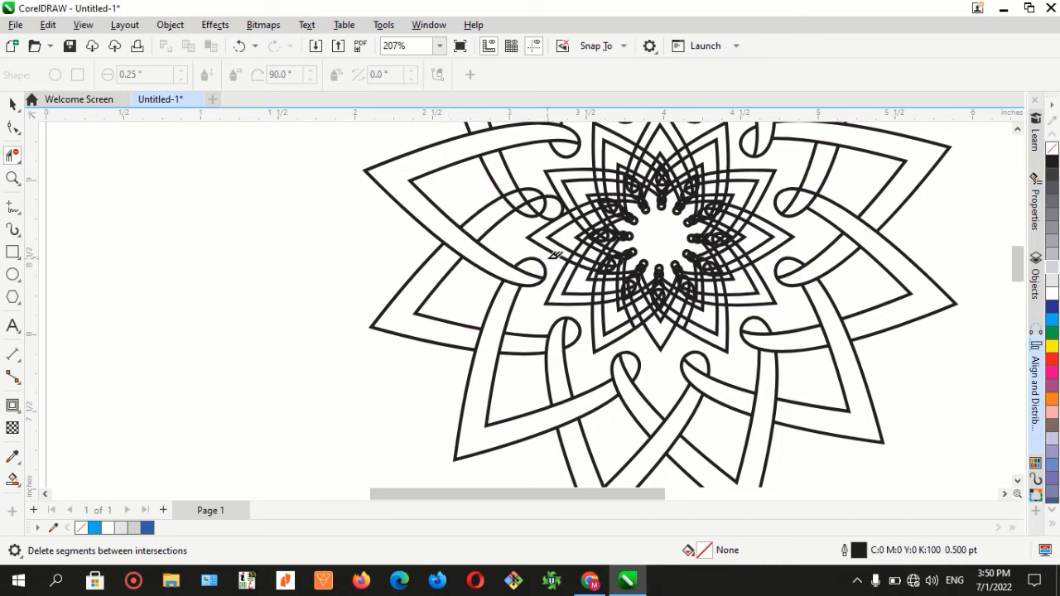
pyautogui.scroll(3, 978, 156)
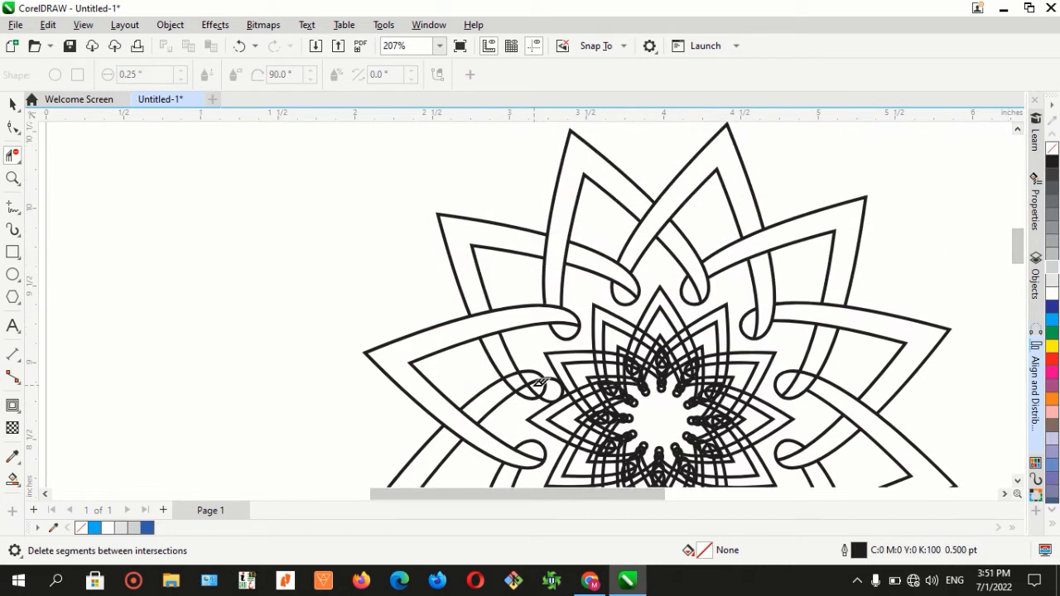
pyautogui.click(550, 398)
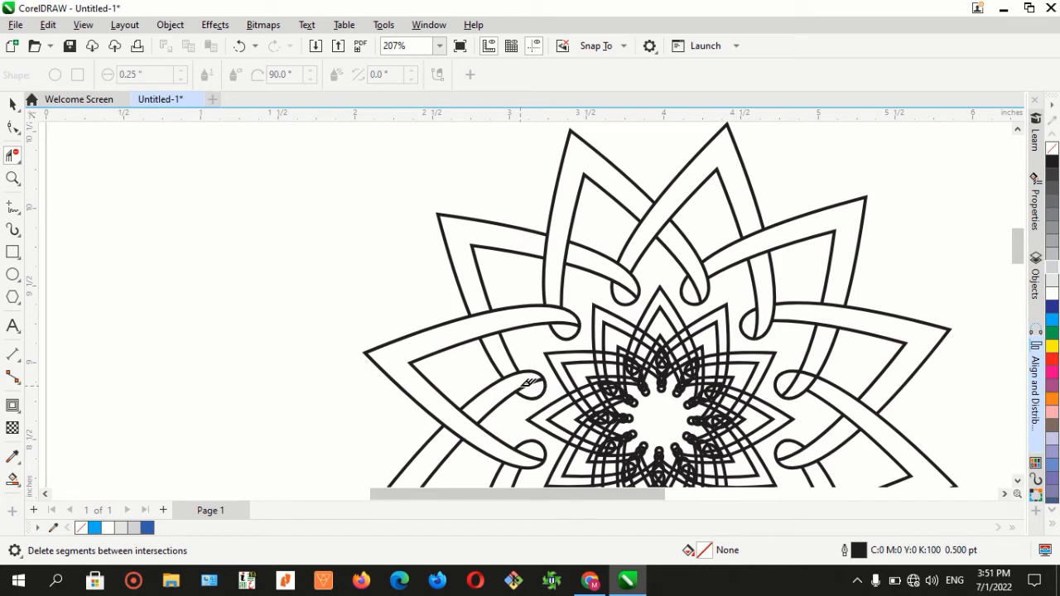
# Delete all segments of the smaller flower copies inside the mandala, leaving only the woven outer ring.
pyautogui.scroll(-2, 489, 343)
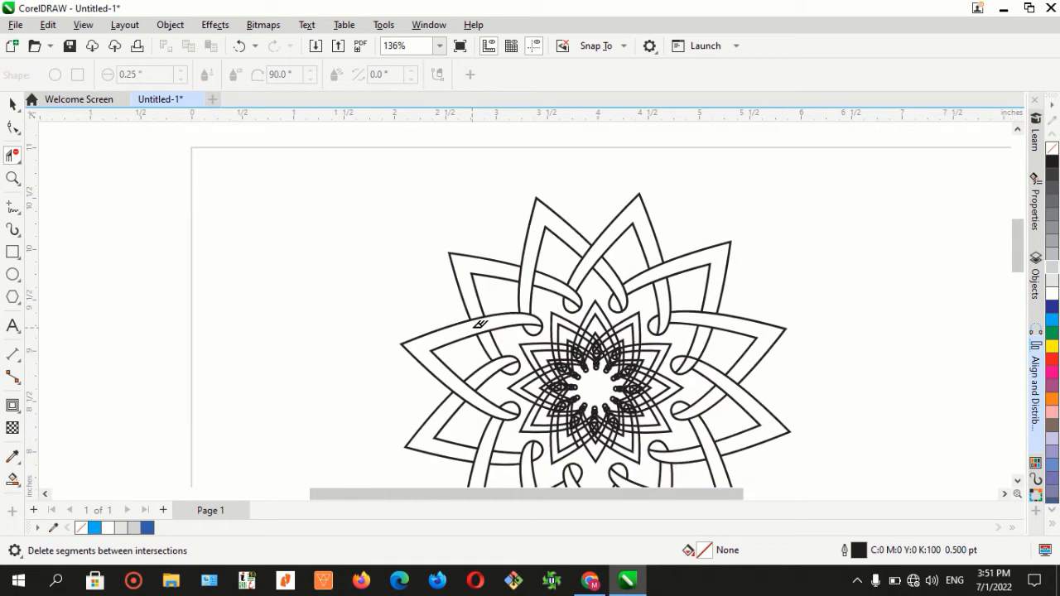
pyautogui.click(565, 367)
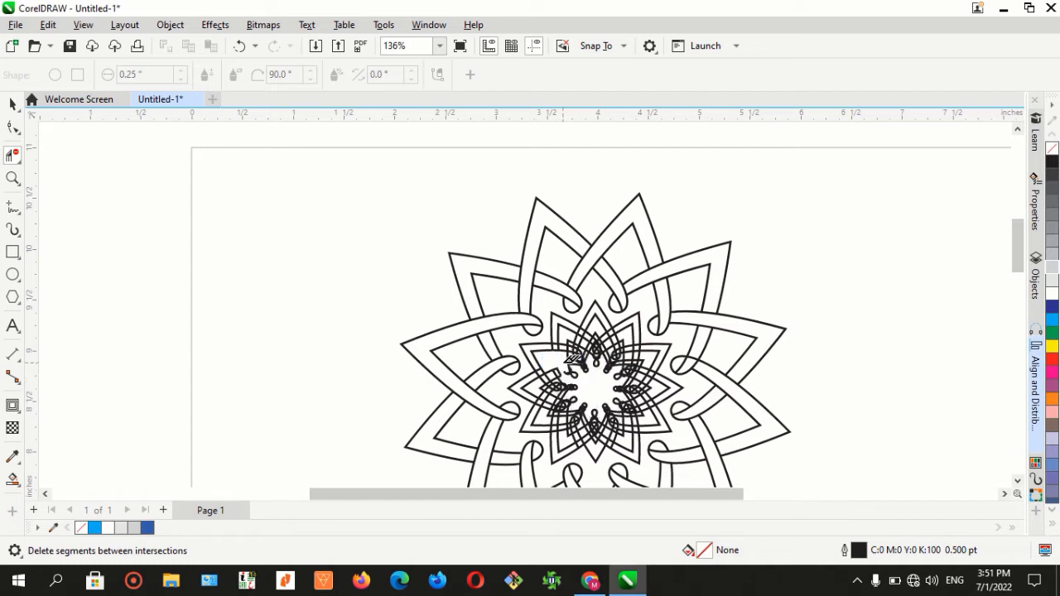
pyautogui.click(565, 369)
pyautogui.click(560, 375)
pyautogui.moveTo(534, 350); pyautogui.dragTo(572, 321)
pyautogui.moveTo(568, 329); pyautogui.dragTo(620, 362)
pyautogui.moveTo(625, 348); pyautogui.dragTo(624, 389)
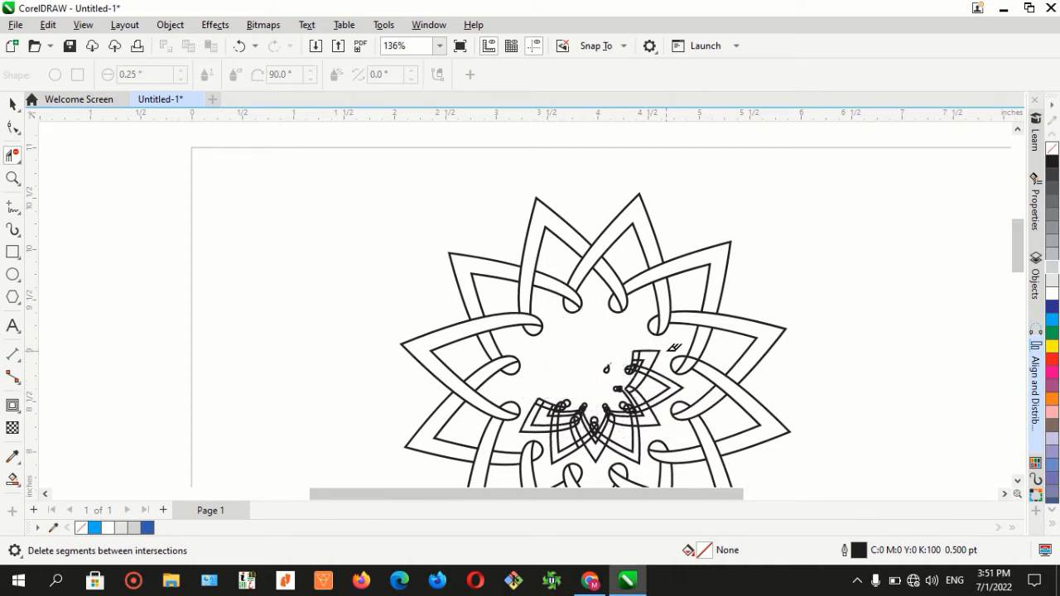
pyautogui.moveTo(663, 351); pyautogui.dragTo(600, 419)
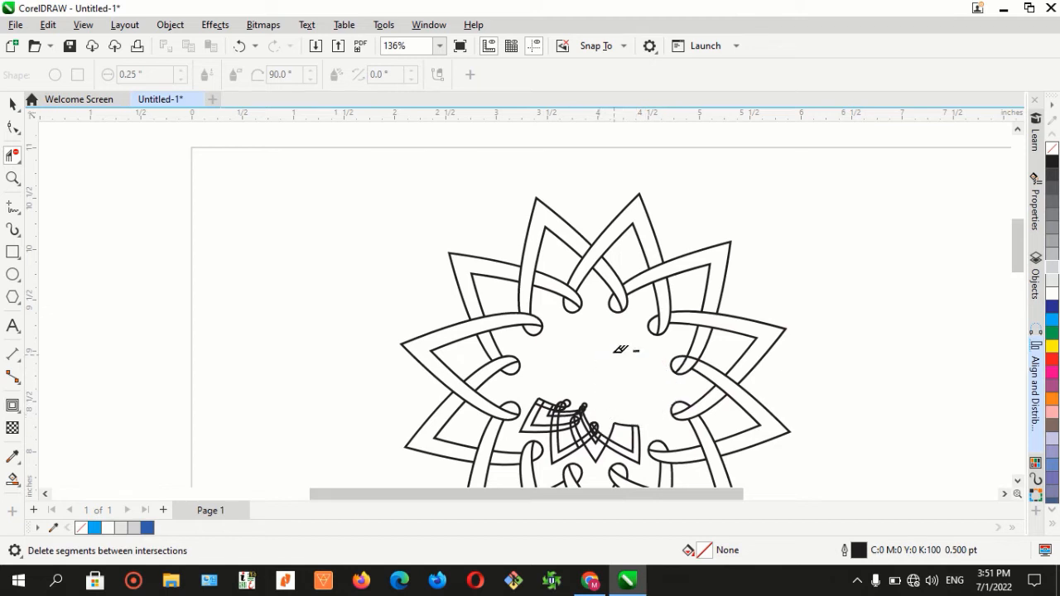
pyautogui.click(1018, 481)
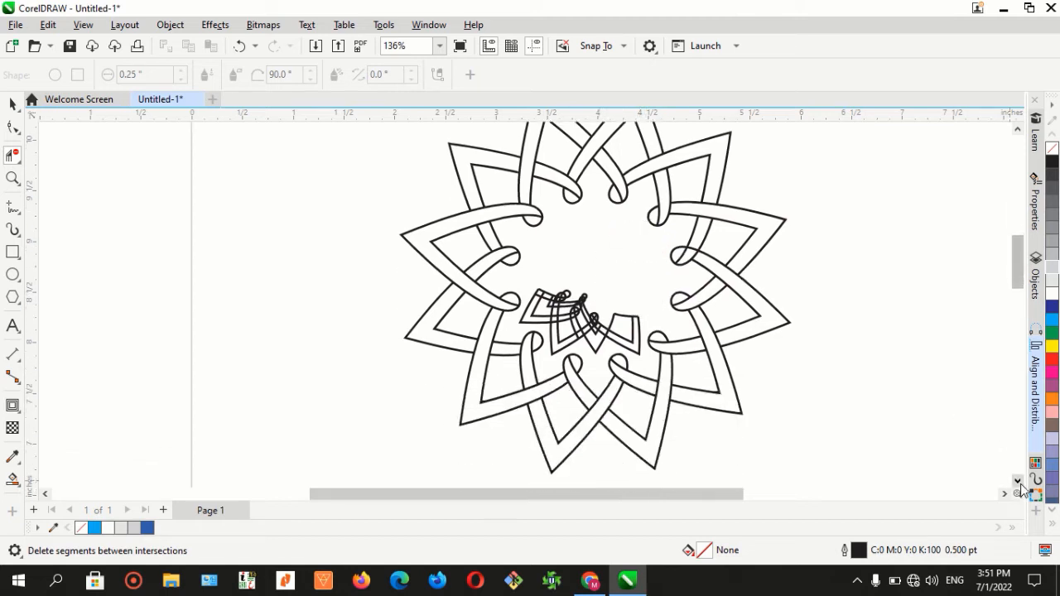
pyautogui.moveTo(597, 242); pyautogui.dragTo(636, 300)
pyautogui.scroll(-2, 637, 300)
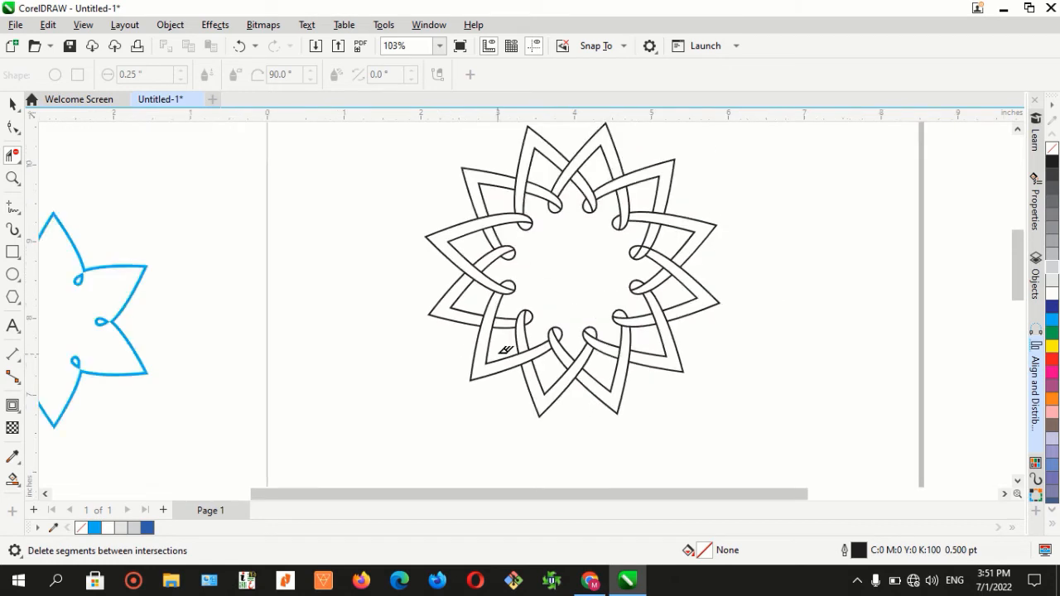
# Try moving one of the woven ring's outline curves aside and undo the move.
pyautogui.click(13, 103)
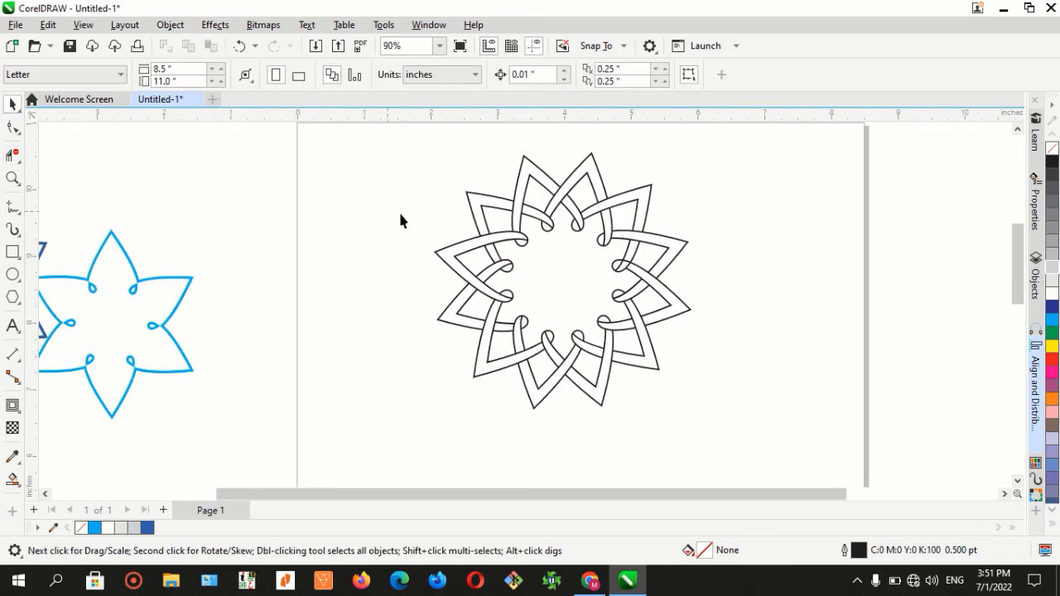
pyautogui.click(480, 237)
pyautogui.click(433, 244)
pyautogui.click(474, 221)
pyautogui.moveTo(474, 222); pyautogui.dragTo(396, 222)
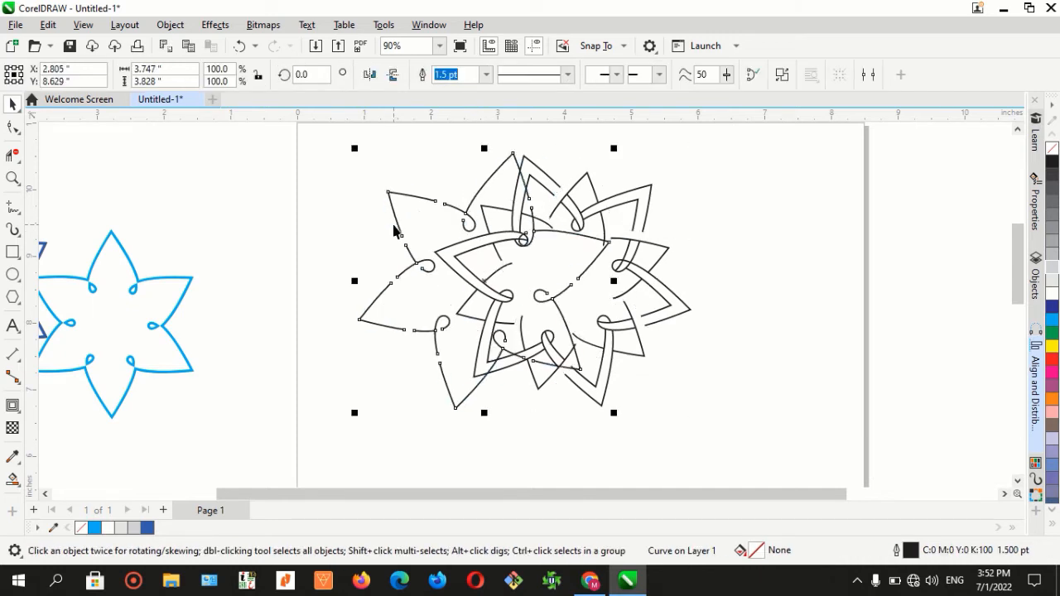
pyautogui.hotkey('ctrl', 'z')
# Select all four curves of the woven ring and scale them down proportionally to 3.177 inches.
pyautogui.click(518, 250)
pyautogui.moveTo(671, 344); pyautogui.dragTo(738, 435)
pyautogui.scroll(3, 618, 296)
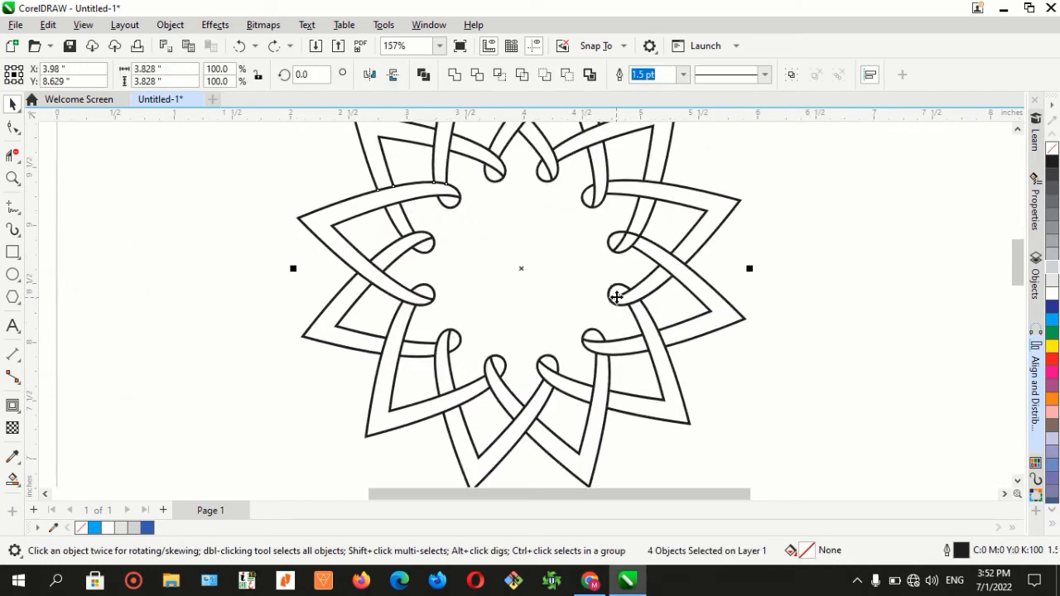
pyautogui.scroll(-1, 617, 297)
pyautogui.scroll(-3, 617, 296)
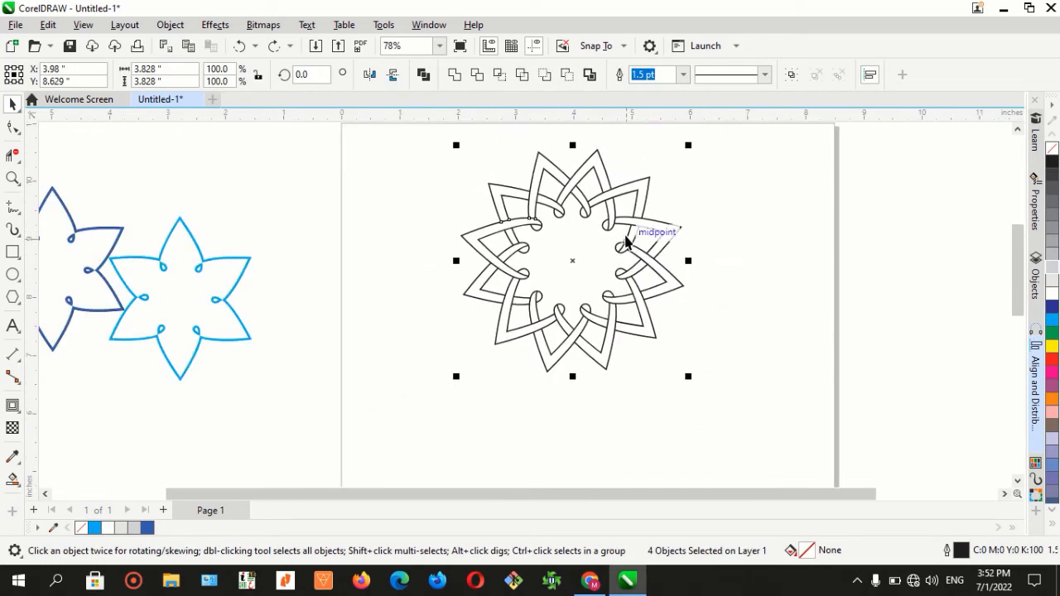
pyautogui.scroll(3, 589, 187)
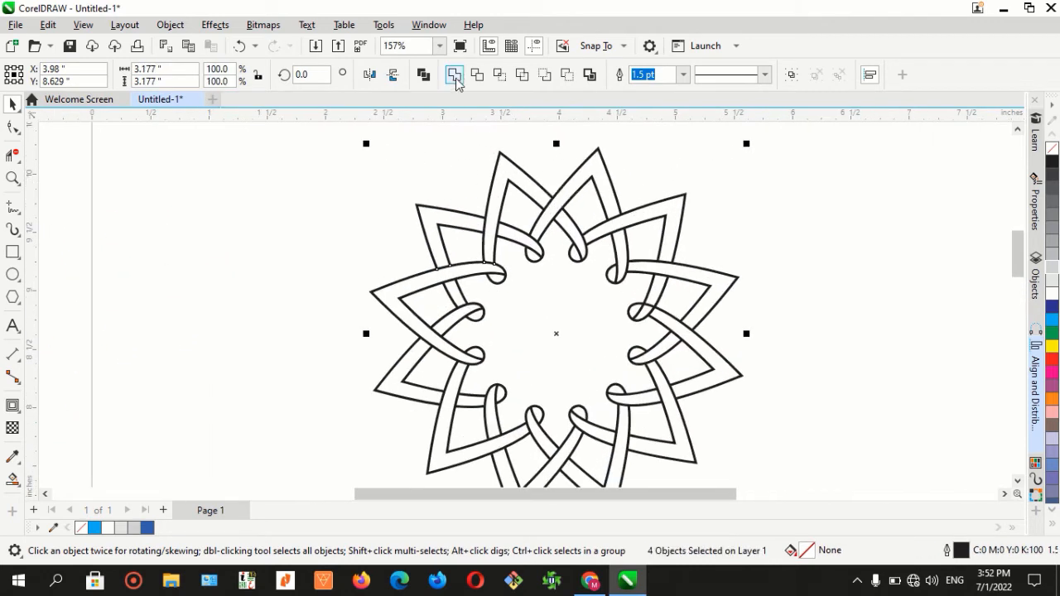
# Group the four selected curves of the woven ring into one object.
pyautogui.click(170, 24)
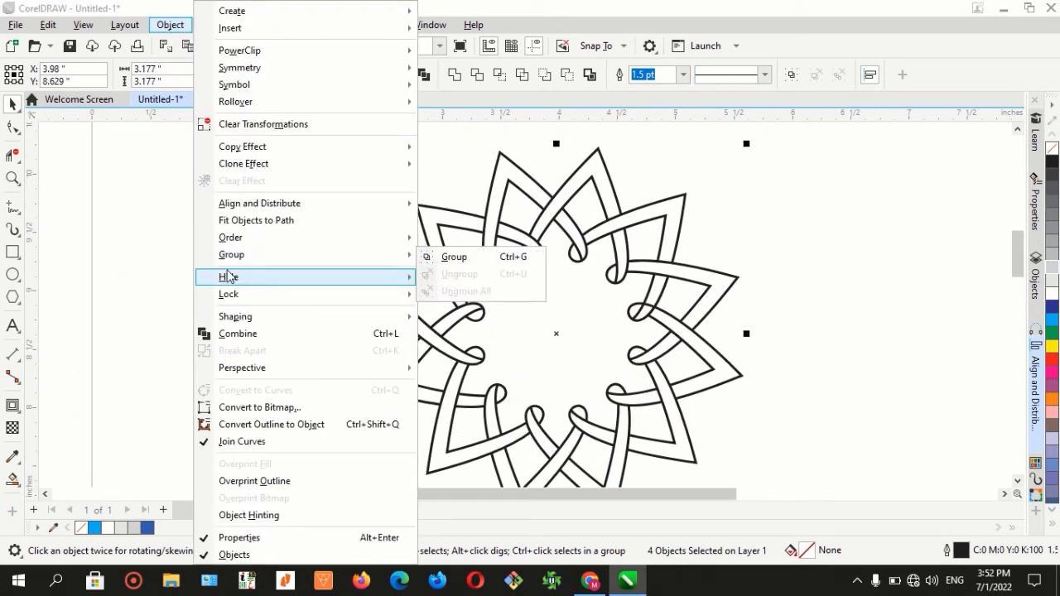
pyautogui.click(13, 406)
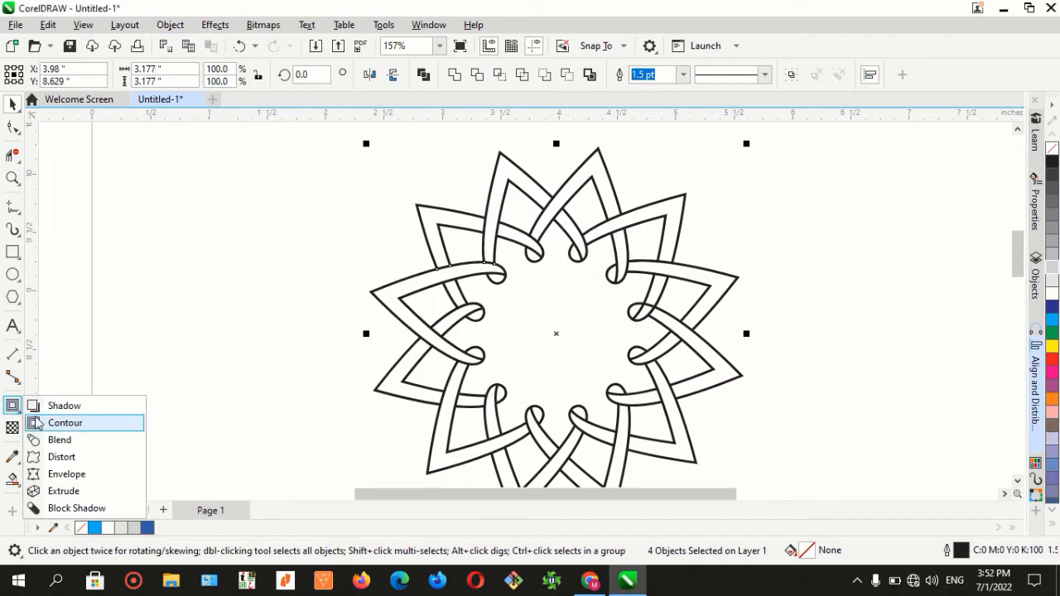
pyautogui.click(83, 421)
pyautogui.press('space')
pyautogui.scroll(-2, 311, 191)
pyautogui.moveTo(315, 138); pyautogui.dragTo(654, 427)
pyautogui.click(791, 75)
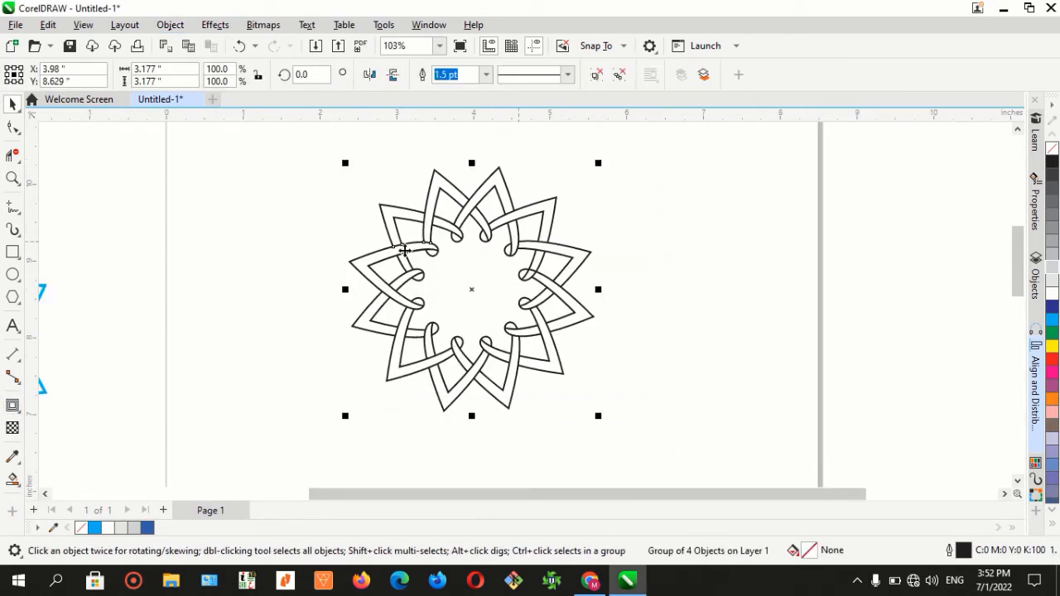
# Apply a one-step outside contour to the grouped ring with an offset of 0.04 inches.
pyautogui.press('space')
pyautogui.click(401, 74)
pyautogui.scroll(1, 524, 186)
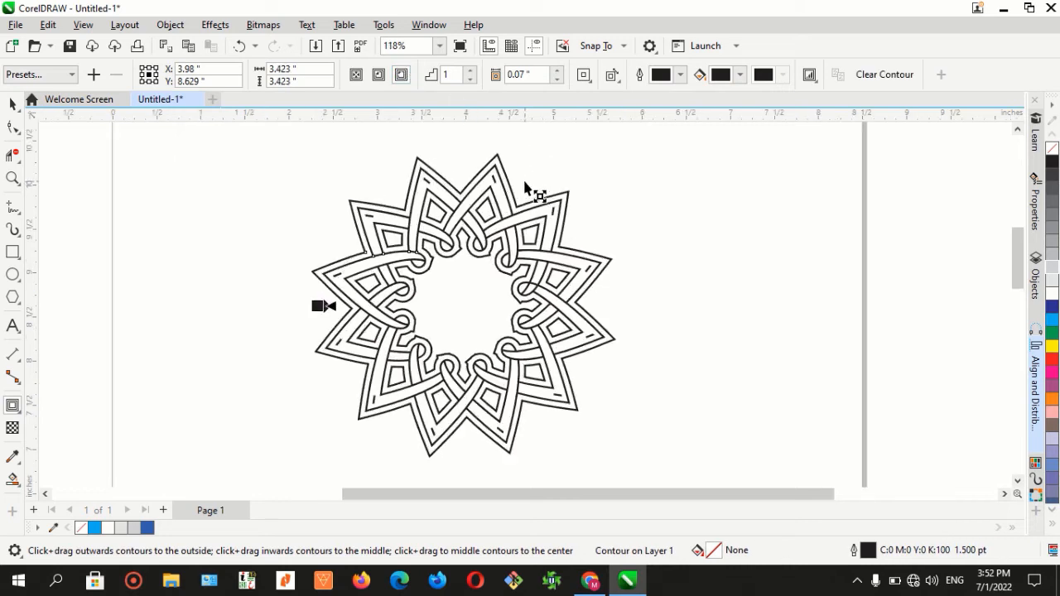
pyautogui.click(558, 80)
pyautogui.click(558, 80)
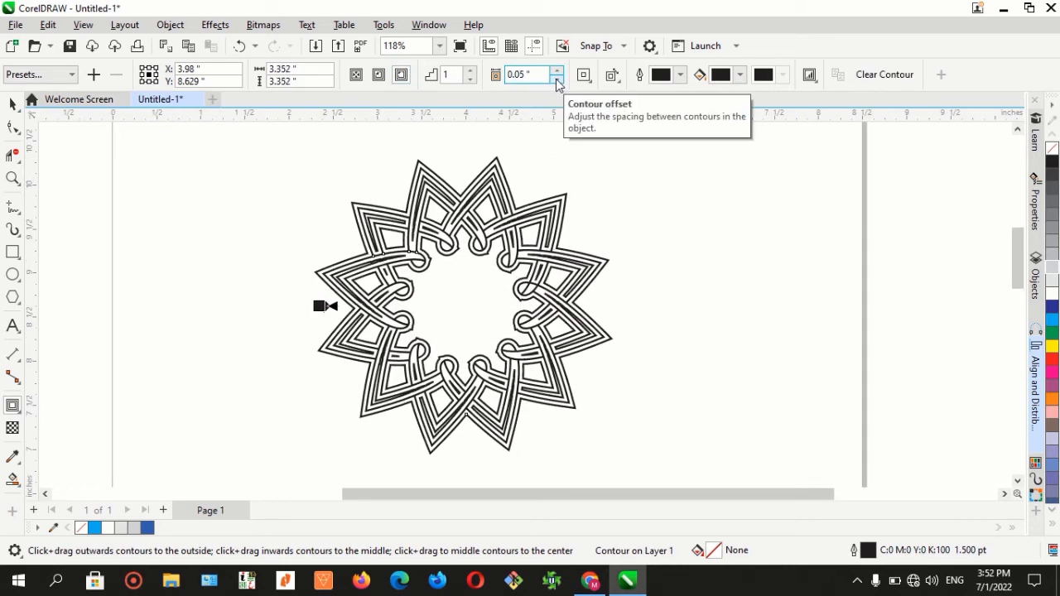
pyautogui.click(557, 80)
pyautogui.click(557, 80)
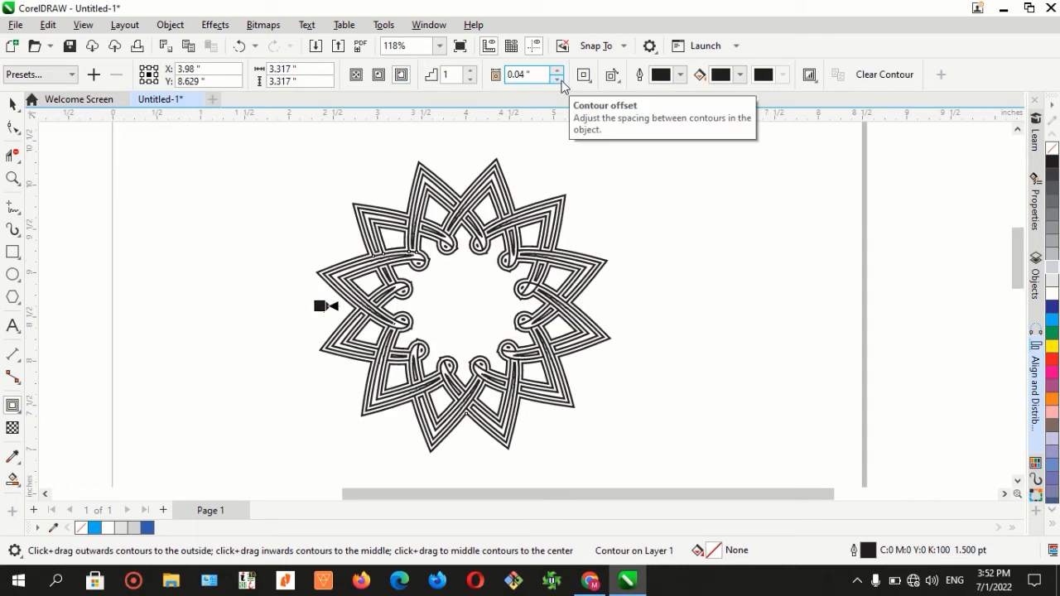
pyautogui.click(557, 72)
# Break the contour apart from the woven ring so it becomes a separate curve.
pyautogui.scroll(4, 410, 254)
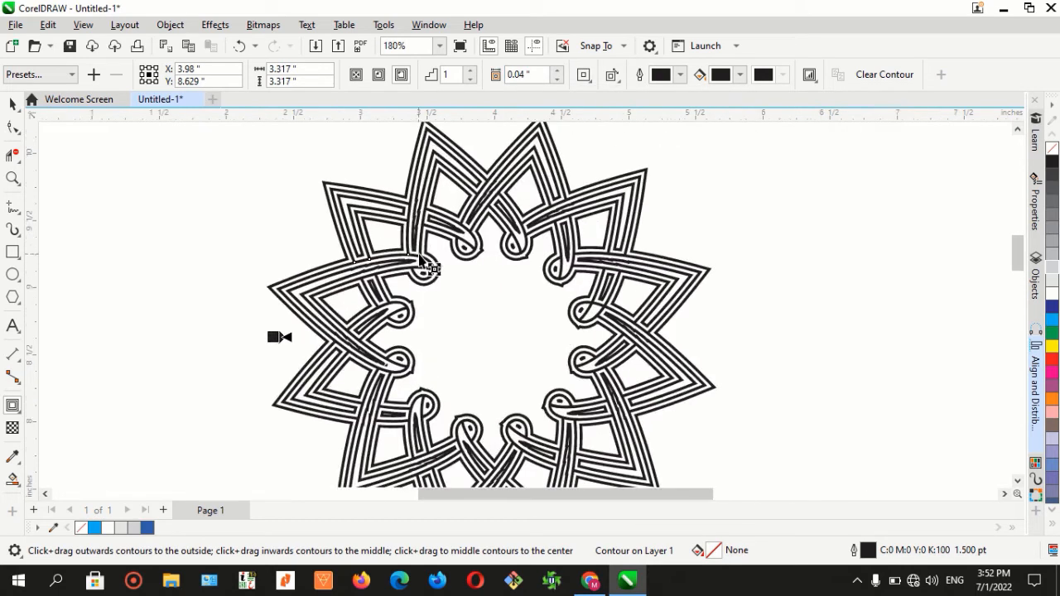
pyautogui.click(170, 25)
pyautogui.click(249, 350)
# Delete the spike nodes on the contour around the top-left loop and the upper-left loop beside it.
pyautogui.press('F10')
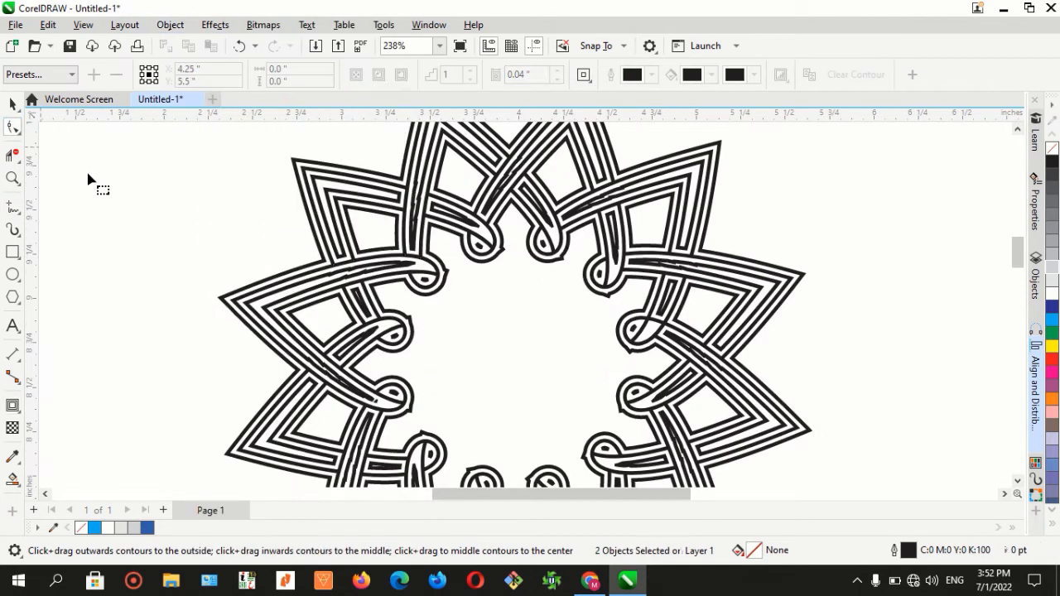
pyautogui.scroll(2, 473, 280)
pyautogui.doubleClick(519, 248)
pyautogui.doubleClick(515, 251)
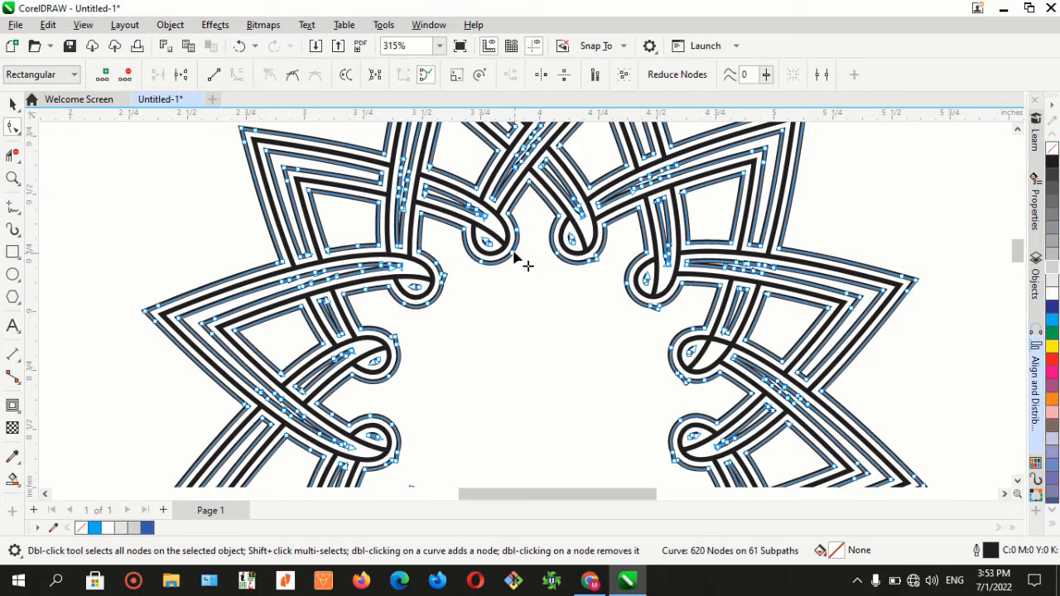
pyautogui.doubleClick(510, 254)
pyautogui.doubleClick(443, 285)
pyautogui.doubleClick(441, 281)
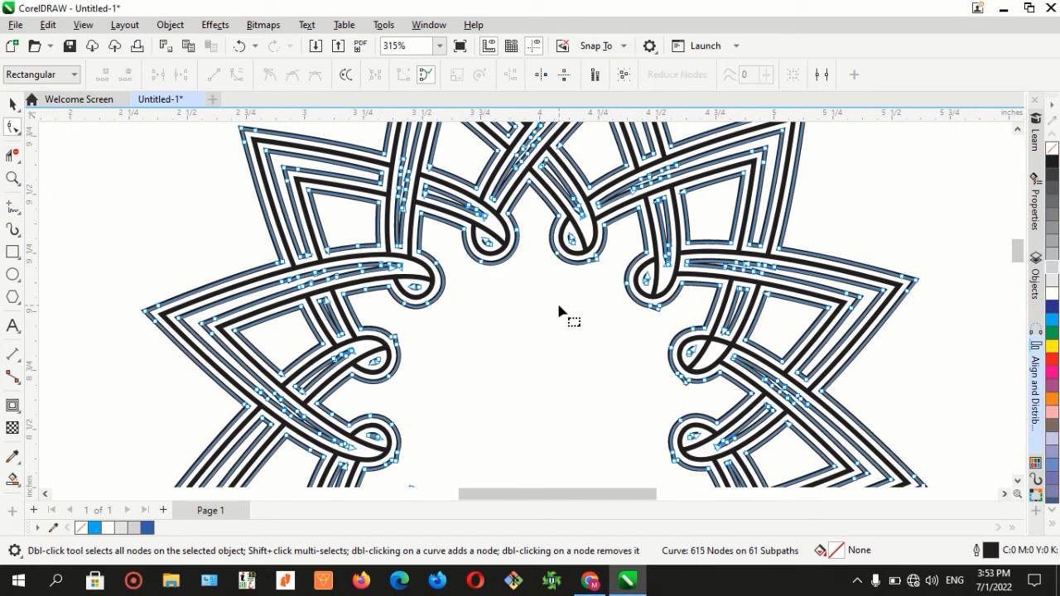
# Delete the spike nodes on the contour around the two upper-right loops.
pyautogui.moveTo(666, 320); pyautogui.dragTo(643, 301)
pyautogui.press('Delete')
pyautogui.moveTo(684, 388); pyautogui.dragTo(648, 365)
pyautogui.press('Delete')
# Try deleting the selected spike nodes together on the right-side loop just below the ring's middle, undoing each attempt.
pyautogui.scroll(-1, 608, 353)
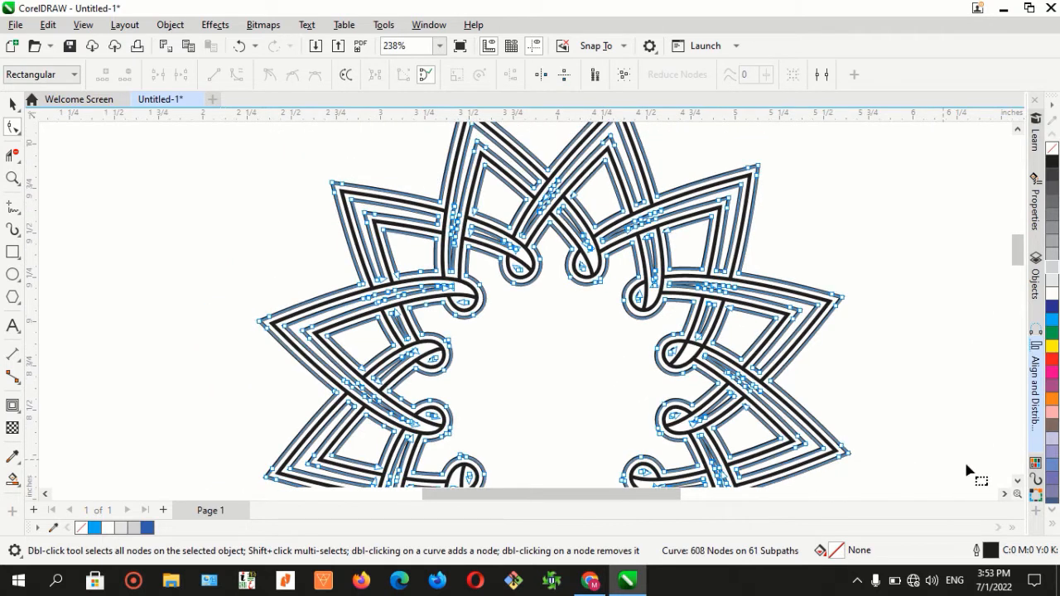
pyautogui.scroll(1, 958, 478)
pyautogui.scroll(2, 658, 339)
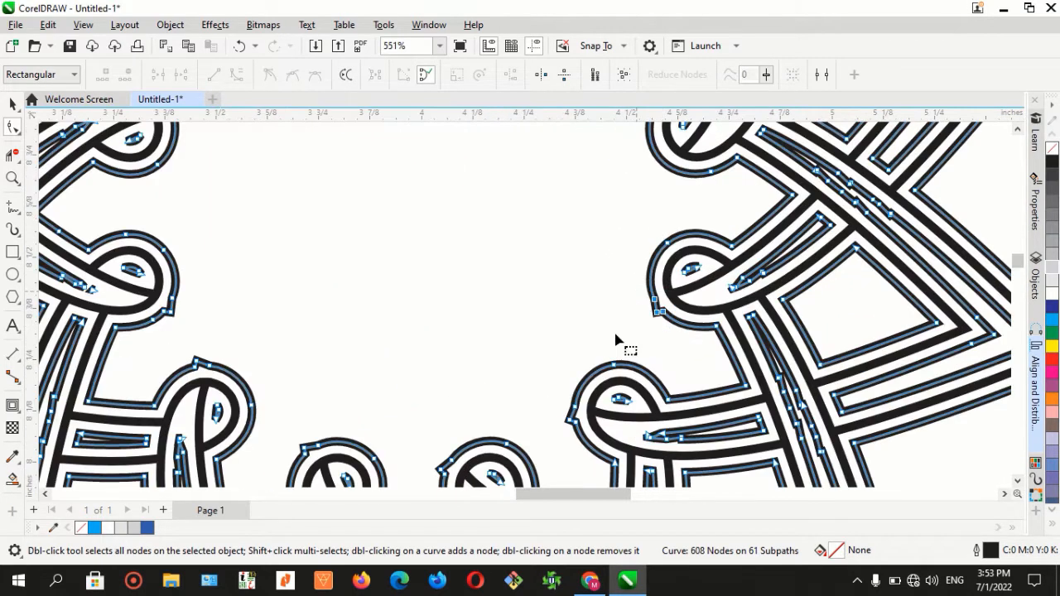
pyautogui.press('Delete')
pyautogui.hotkey('ctrl', 'z')
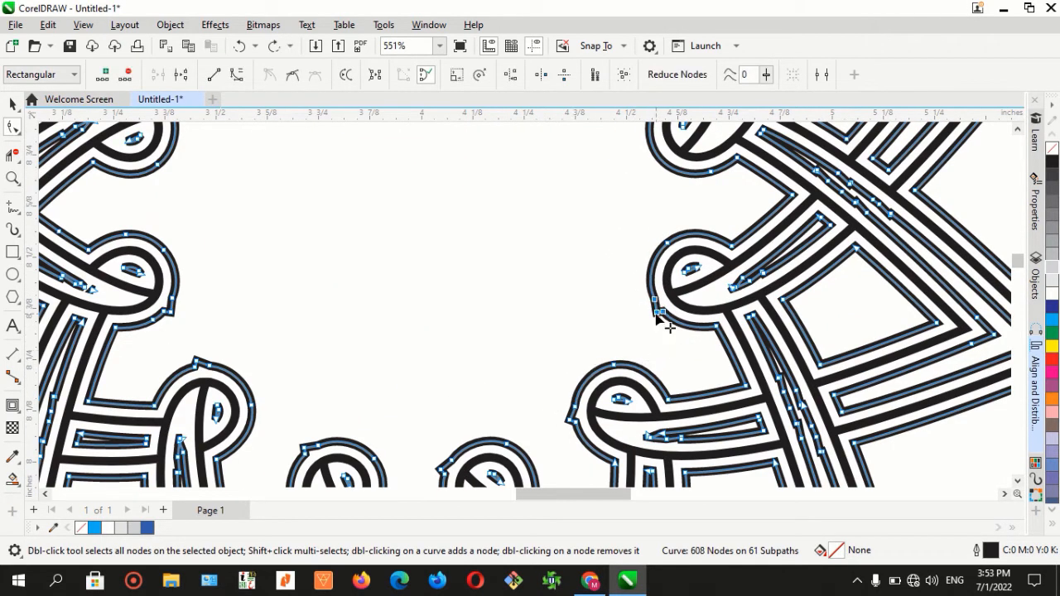
pyautogui.press('Delete')
pyautogui.hotkey('ctrl', 'z')
# Delete the spike nodes one by one on the contour around the right-side loop just below the ring's middle.
pyautogui.click(657, 313)
pyautogui.press('Delete')
pyautogui.click(662, 312)
pyautogui.press('Delete')
pyautogui.doubleClick(664, 312)
pyautogui.click(654, 299)
pyautogui.press('Delete')
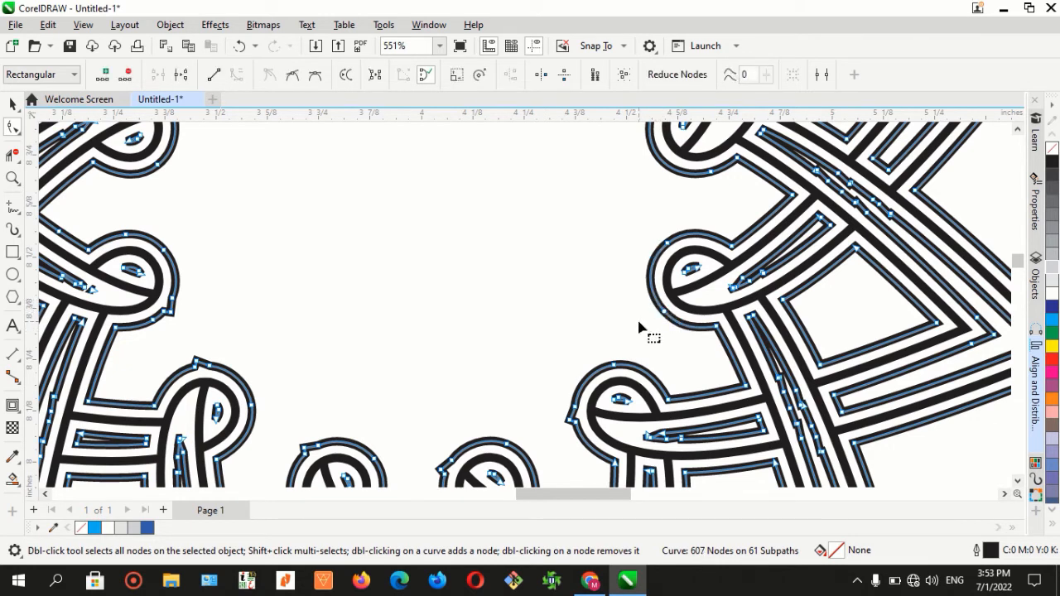
pyautogui.click(664, 312)
pyautogui.press('Delete')
# Remove the spike nodes from the contour around the lower-right loop to smooth it.
pyautogui.scroll(-1, 650, 338)
pyautogui.click(581, 411)
pyautogui.press('Delete')
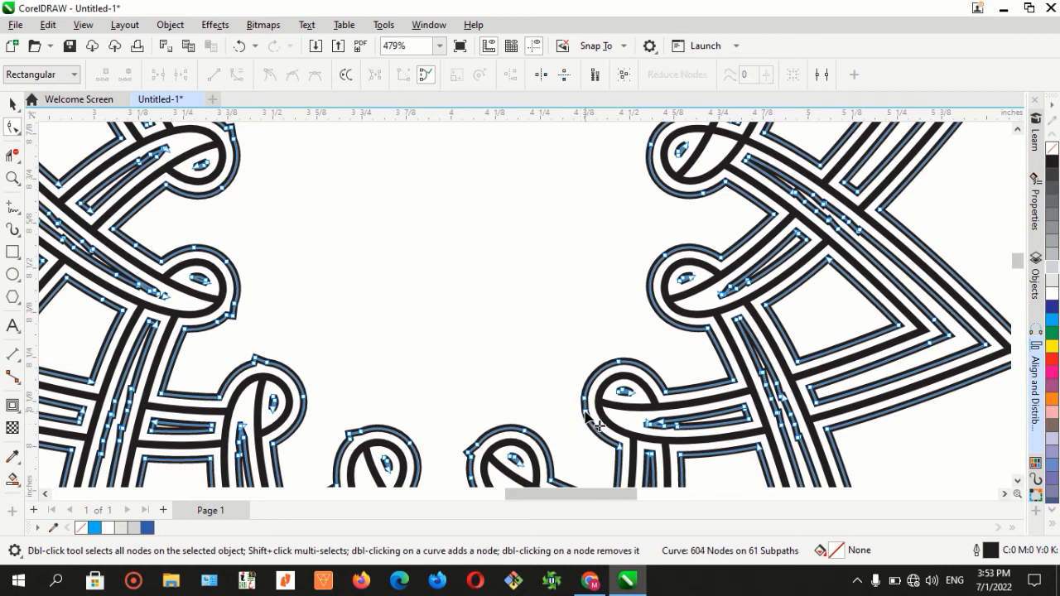
pyautogui.click(585, 413)
pyautogui.press('Delete')
pyautogui.click(584, 399)
pyautogui.press('Delete')
# Delete the three spike nodes on the contour around the right-hand loop of the bottom pair.
pyautogui.scroll(-4, 566, 425)
pyautogui.scroll(5, 505, 472)
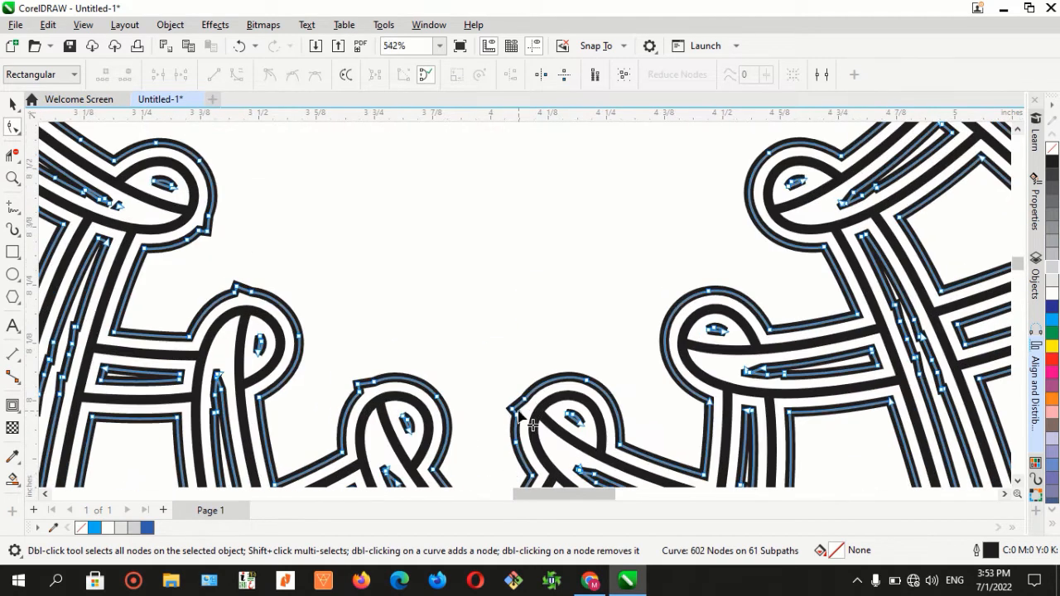
pyautogui.click(519, 413)
pyautogui.press('Delete')
pyautogui.click(513, 409)
pyautogui.press('Delete')
pyautogui.click(525, 400)
pyautogui.press('Delete')
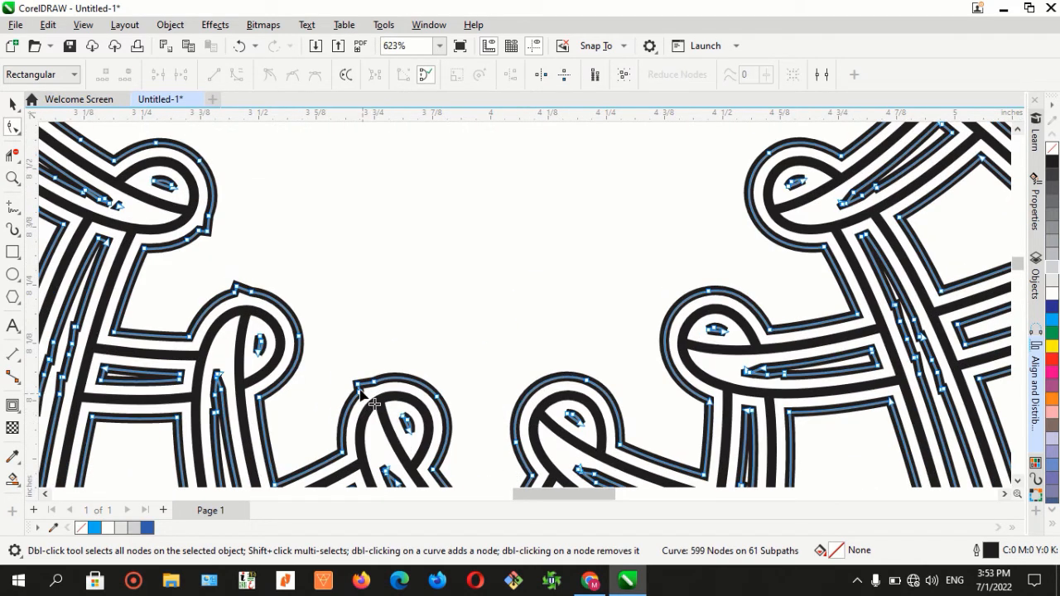
# Delete the three spike nodes on the contour around the left-hand loop of the bottom pair.
pyautogui.click(358, 389)
pyautogui.press('Delete')
pyautogui.click(359, 385)
pyautogui.press('Delete')
pyautogui.click(374, 383)
pyautogui.press('Delete')
# Delete the three spike nodes on the contour around the lower-left loop.
pyautogui.click(236, 292)
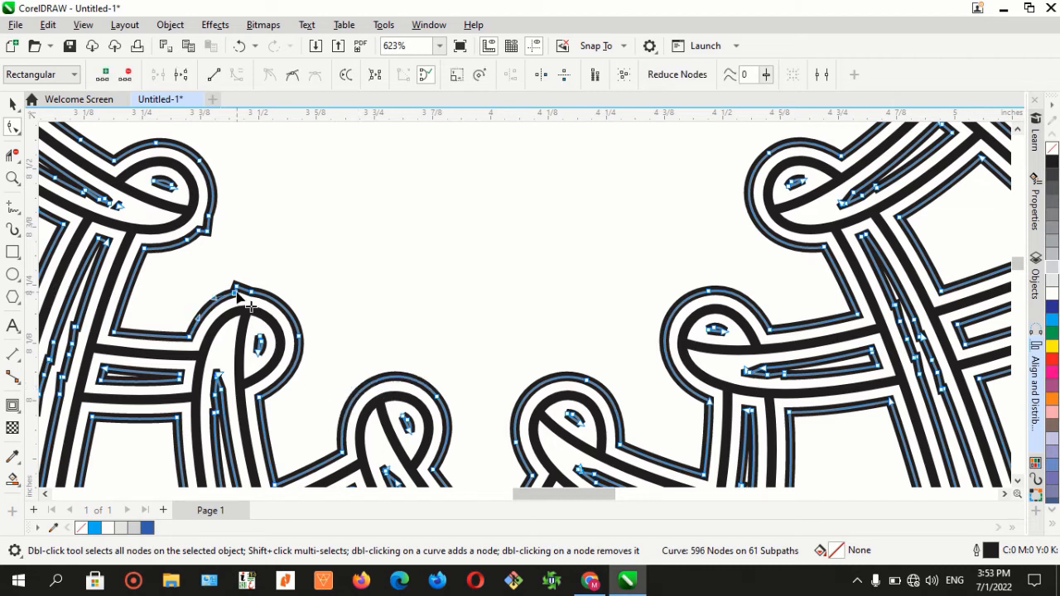
pyautogui.press('Delete')
pyautogui.click(237, 286)
pyautogui.press('Delete')
pyautogui.click(251, 292)
pyautogui.press('Delete')
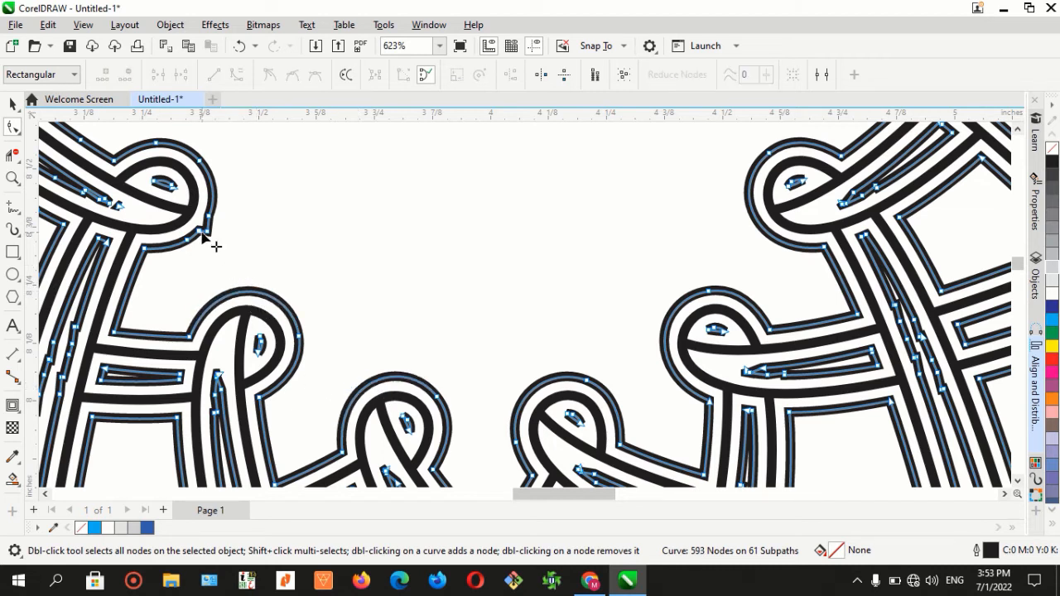
# Delete the three spike nodes on the contour around the left-side loop just below the ring's middle.
pyautogui.click(199, 232)
pyautogui.press('Delete')
pyautogui.click(206, 233)
pyautogui.press('Delete')
pyautogui.click(209, 217)
pyautogui.press('Delete')
# Delete the spike nodes on the contour around the right-hand loop of the top pair.
pyautogui.scroll(-4, 249, 286)
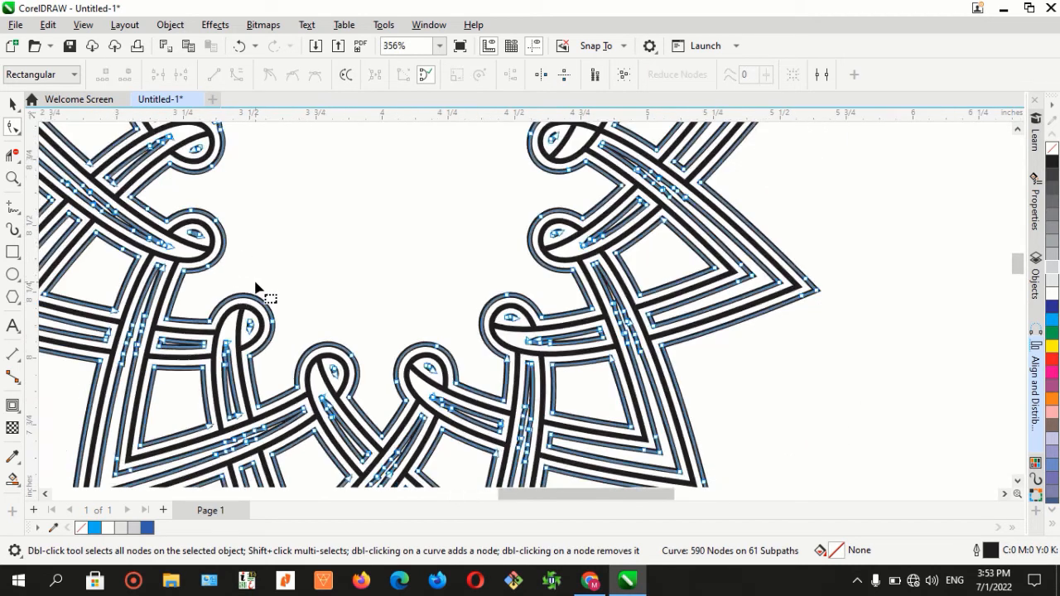
pyautogui.scroll(3, 360, 154)
pyautogui.click(359, 157)
pyautogui.press('Delete')
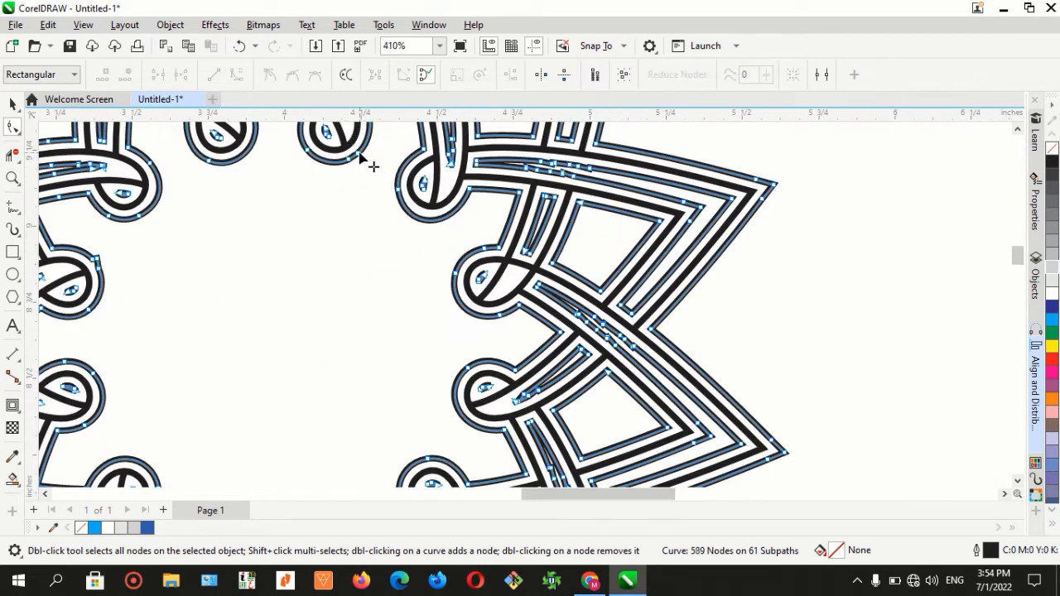
pyautogui.click(358, 154)
pyautogui.press('Delete')
pyautogui.click(353, 159)
pyautogui.press('Delete')
# Delete the spike nodes on the contour around the left-side loop just above the ring's middle.
pyautogui.scroll(-1, 337, 190)
pyautogui.scroll(-1, 337, 195)
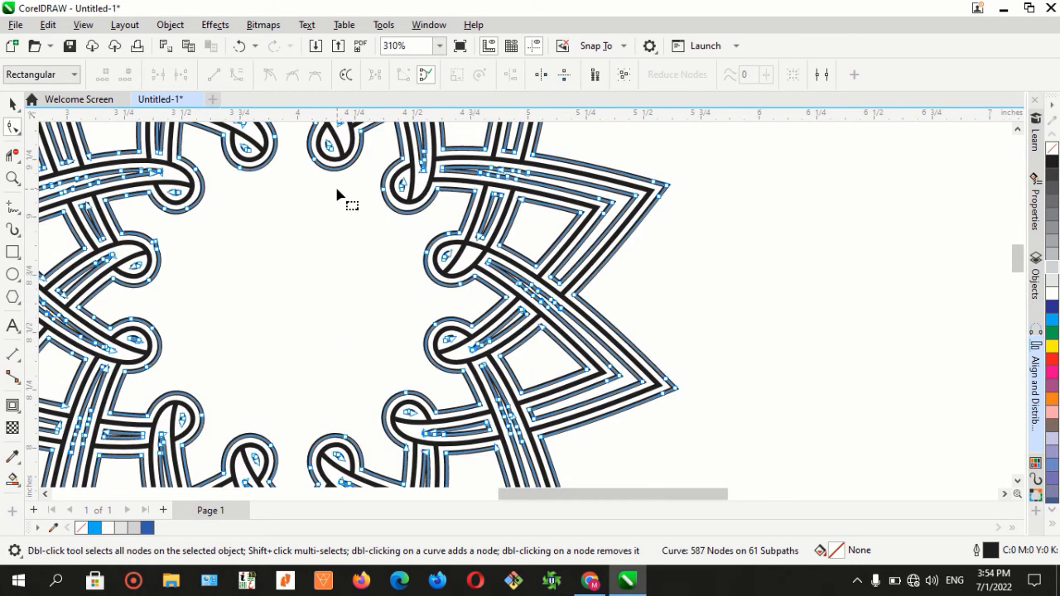
pyautogui.click(13, 103)
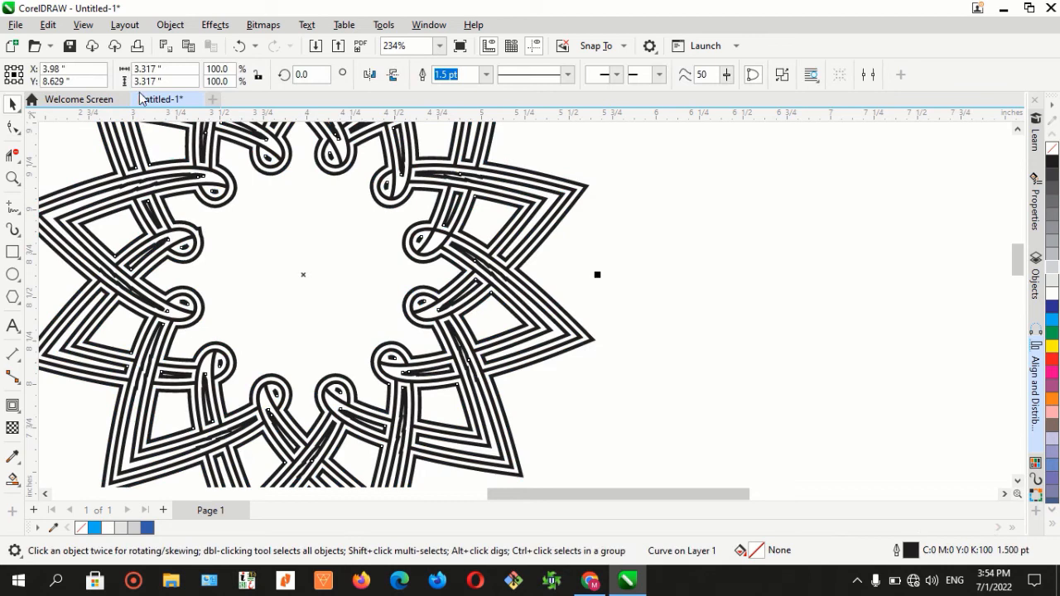
pyautogui.press('F10')
pyautogui.scroll(1, 196, 231)
pyautogui.click(206, 230)
pyautogui.press('Delete')
pyautogui.click(207, 237)
pyautogui.press('Delete')
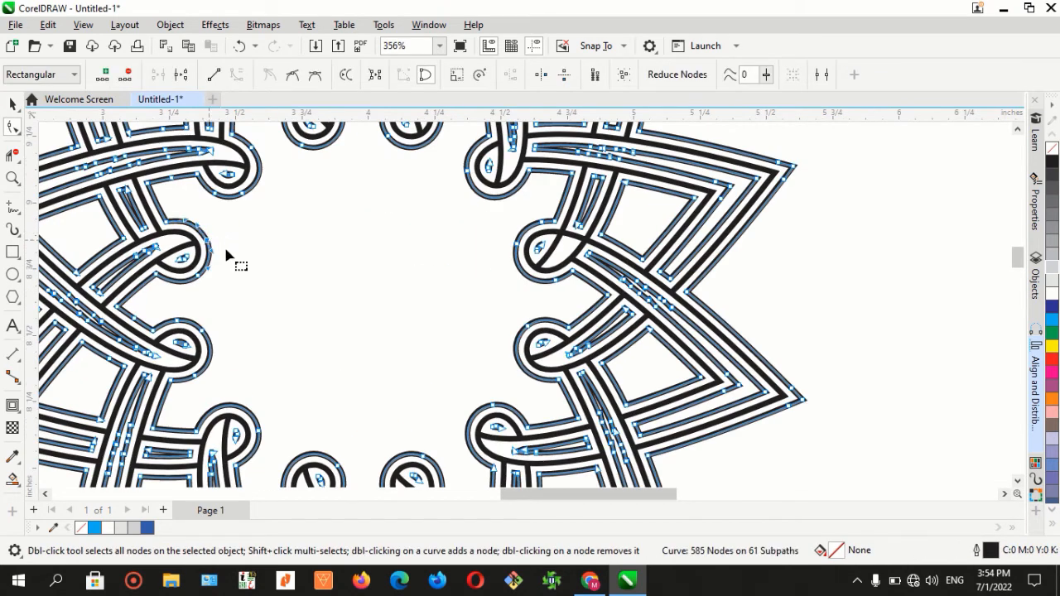
# Delete the remaining spike node on the contour around the left-side loop just above the ring's middle, and deselect the contour.
pyautogui.press('Delete')
pyautogui.scroll(-4, 248, 244)
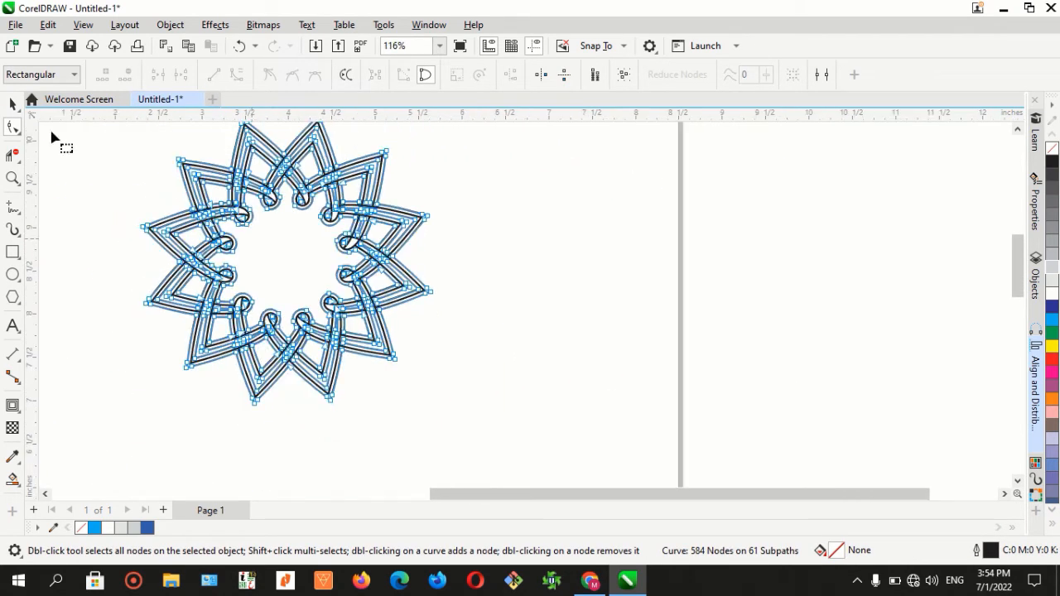
pyautogui.click(12, 104)
pyautogui.click(1018, 130)
pyautogui.click(1018, 130)
pyautogui.click(1018, 130)
pyautogui.scroll(-1, 832, 216)
pyautogui.click(639, 260)
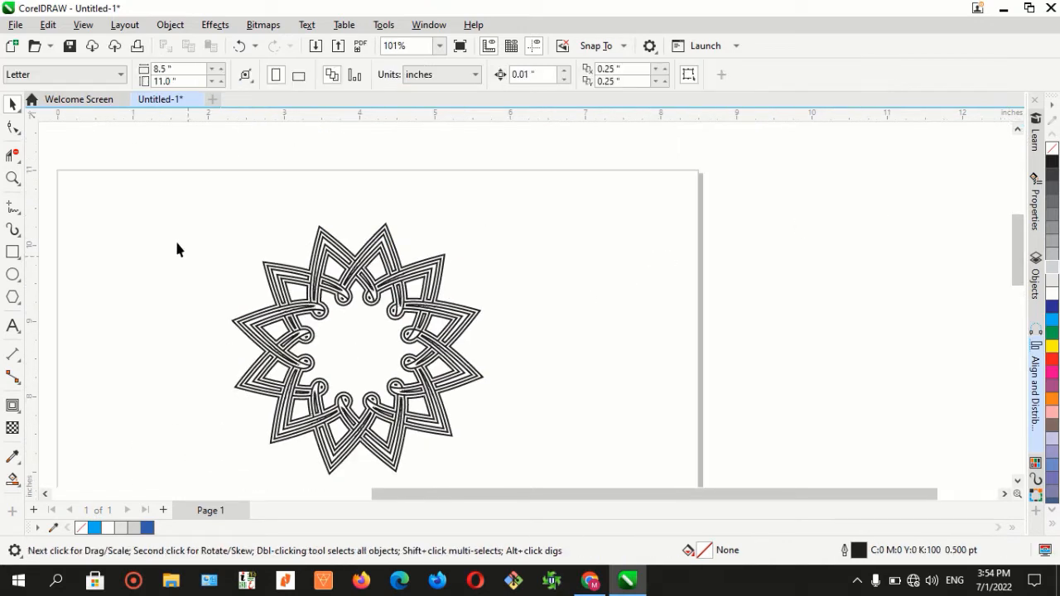
# Move the cleaned contour curve off the woven ring so it stands clear on the ring's right side.
pyautogui.moveTo(164, 201); pyautogui.dragTo(557, 464)
pyautogui.scroll(1, 385, 369)
pyautogui.click(538, 294)
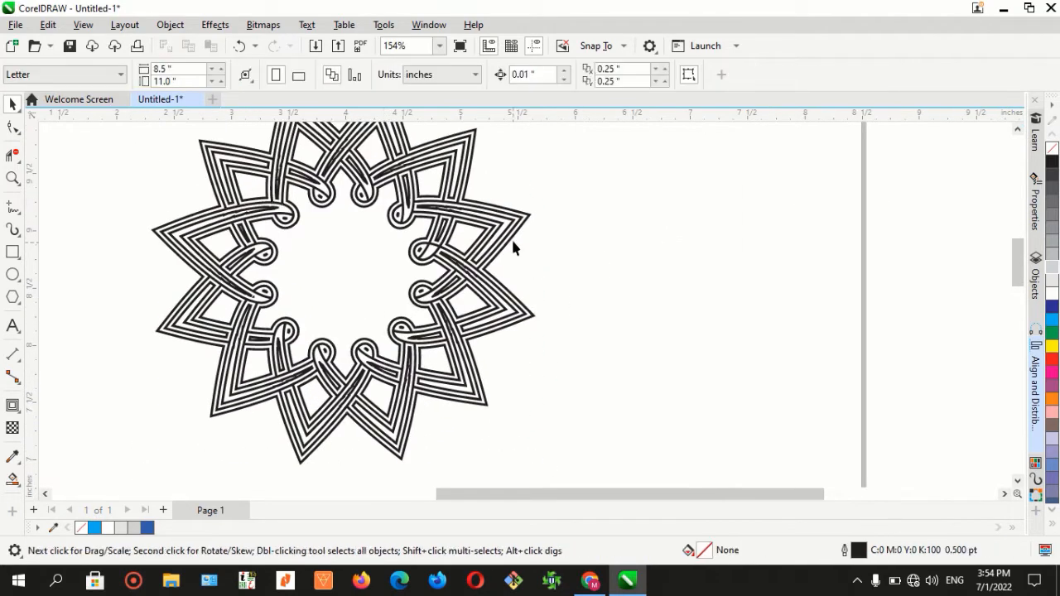
pyautogui.moveTo(512, 242); pyautogui.dragTo(731, 254)
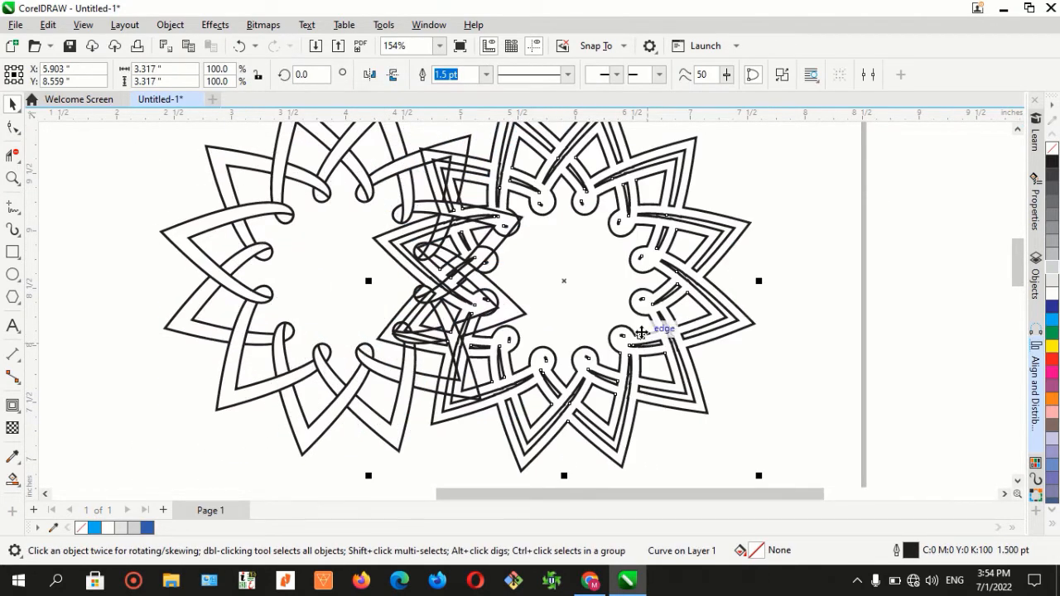
pyautogui.scroll(-1, 817, 293)
pyautogui.moveTo(642, 333); pyautogui.dragTo(814, 303)
# Fill the separated contour with cyan, remove its outline, and bring it closer to the woven ring.
pyautogui.click(1052, 320)
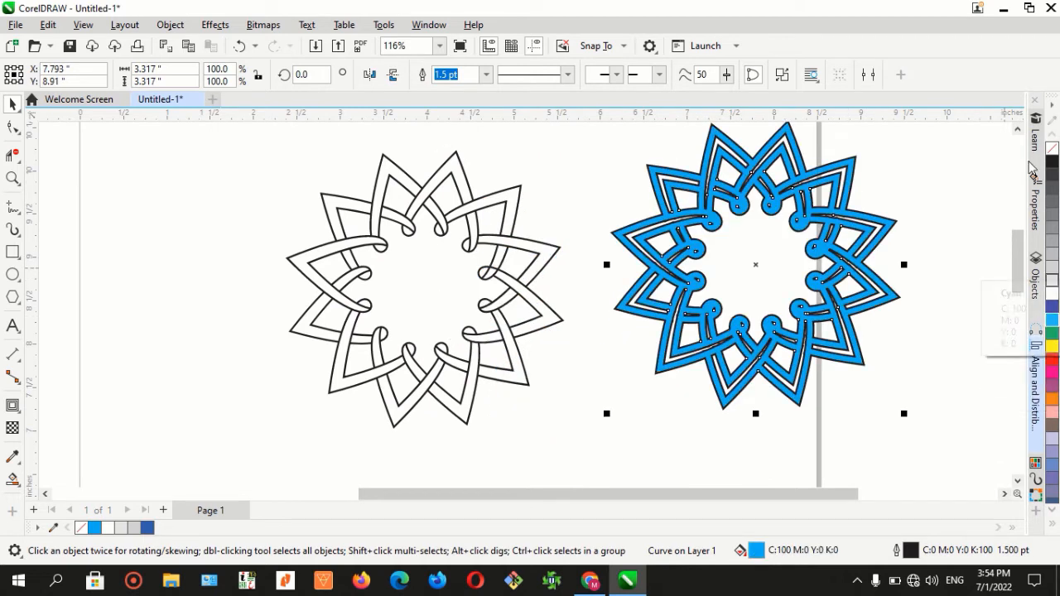
pyautogui.rightClick(1052, 148)
pyautogui.click(577, 212)
pyautogui.moveTo(647, 266); pyautogui.dragTo(613, 262)
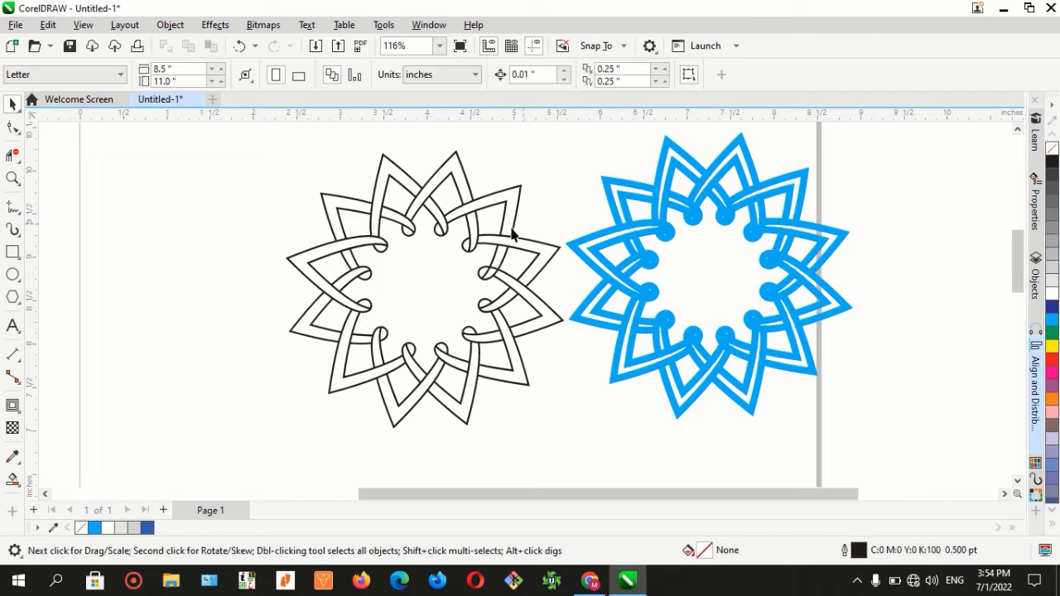
# Ungroup all pieces of the black-lined woven ring and merge them into a single curve.
pyautogui.moveTo(545, 398); pyautogui.dragTo(609, 445)
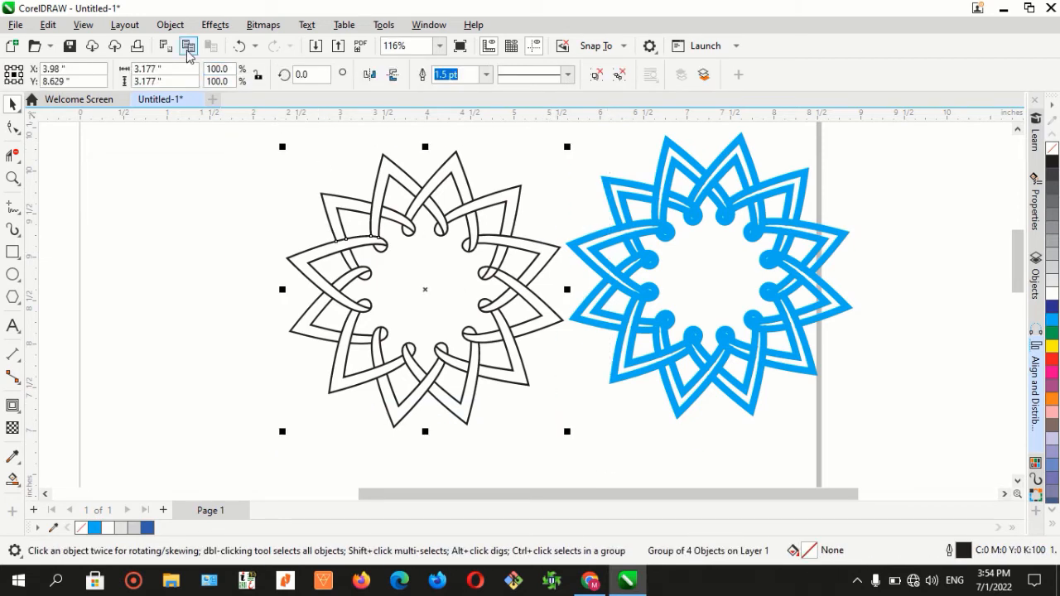
pyautogui.click(170, 25)
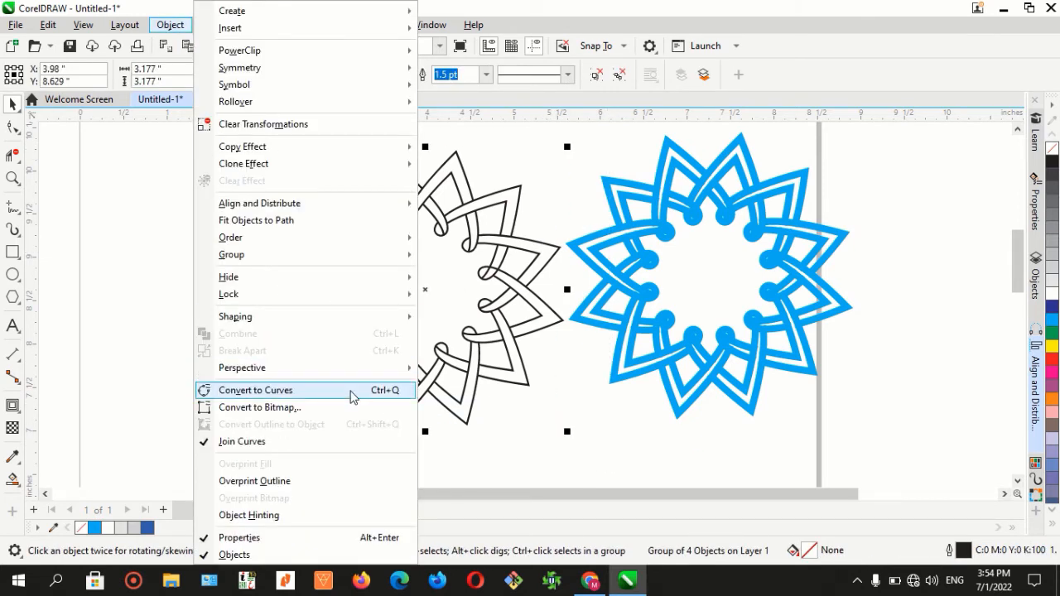
pyautogui.press('Escape')
pyautogui.press('Escape')
pyautogui.moveTo(634, 443); pyautogui.dragTo(634, 444)
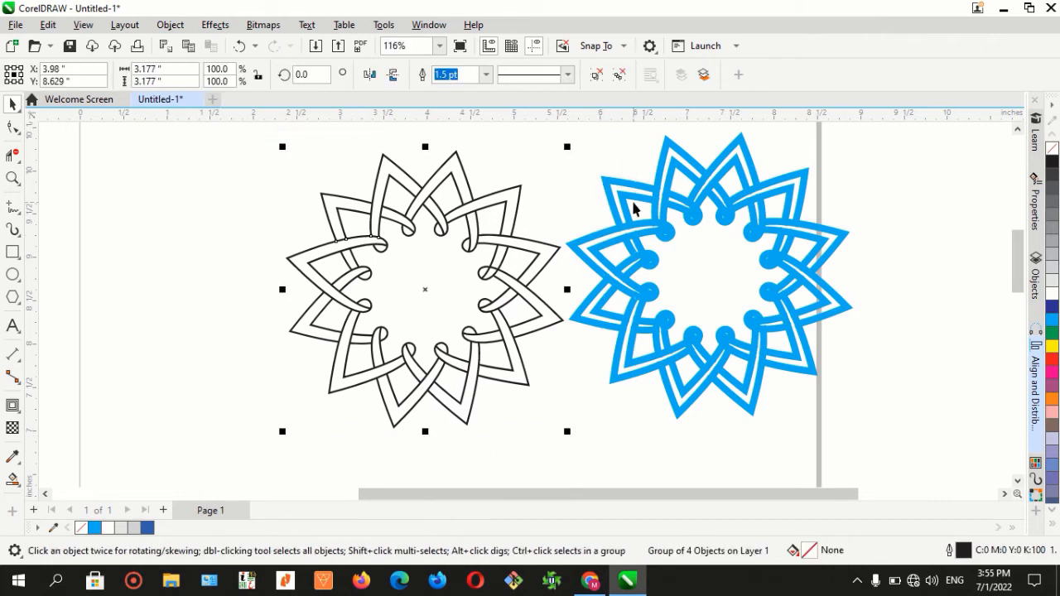
pyautogui.click(597, 78)
pyautogui.click(455, 77)
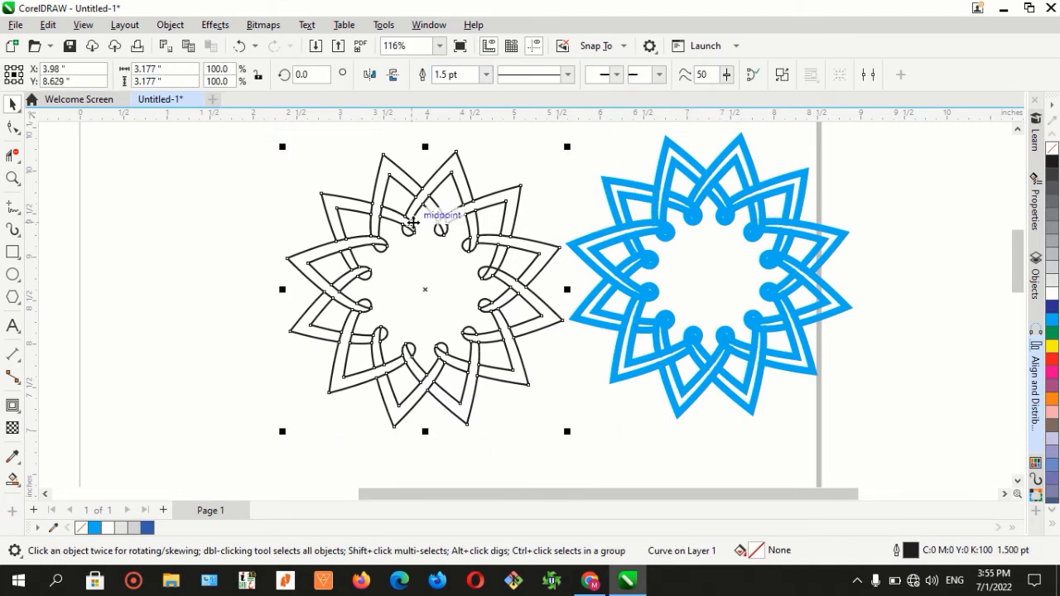
pyautogui.scroll(5, 343, 243)
pyautogui.scroll(-4, 345, 245)
pyautogui.scroll(-1, 344, 245)
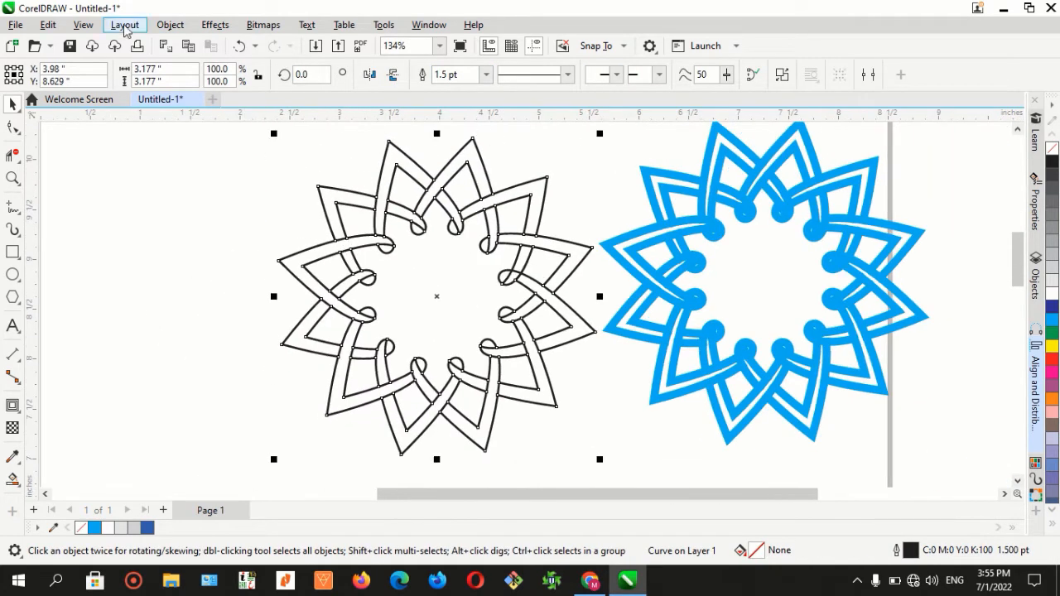
# Convert the woven ring's outline to an object and move the ring further away from the cyan contour.
pyautogui.click(170, 24)
pyautogui.click(249, 423)
pyautogui.moveTo(362, 246); pyautogui.dragTo(244, 232)
# Fill the woven ring's outline object with cyan and shift it slightly back toward the contour.
pyautogui.click(1052, 319)
pyautogui.click(521, 286)
pyautogui.scroll(-1, 485, 372)
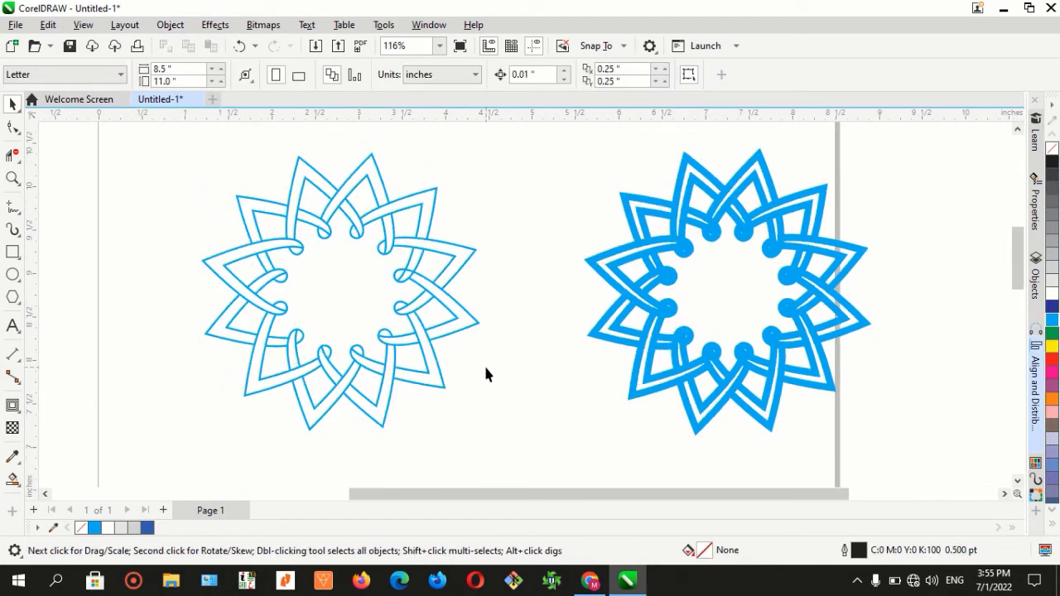
pyautogui.click(509, 327)
pyautogui.click(910, 212)
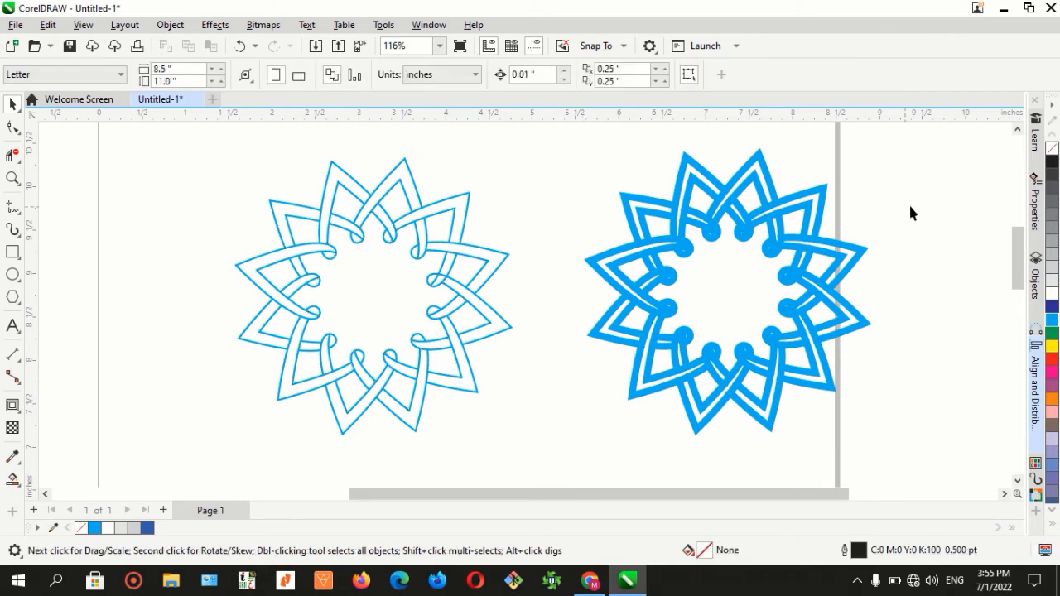
# Smart-fill six alternate petals of the line-drawn ring with blue C87 M69 Y0 K0 and no outline.
pyautogui.click(12, 484)
pyautogui.click(66, 494)
pyautogui.click(267, 313)
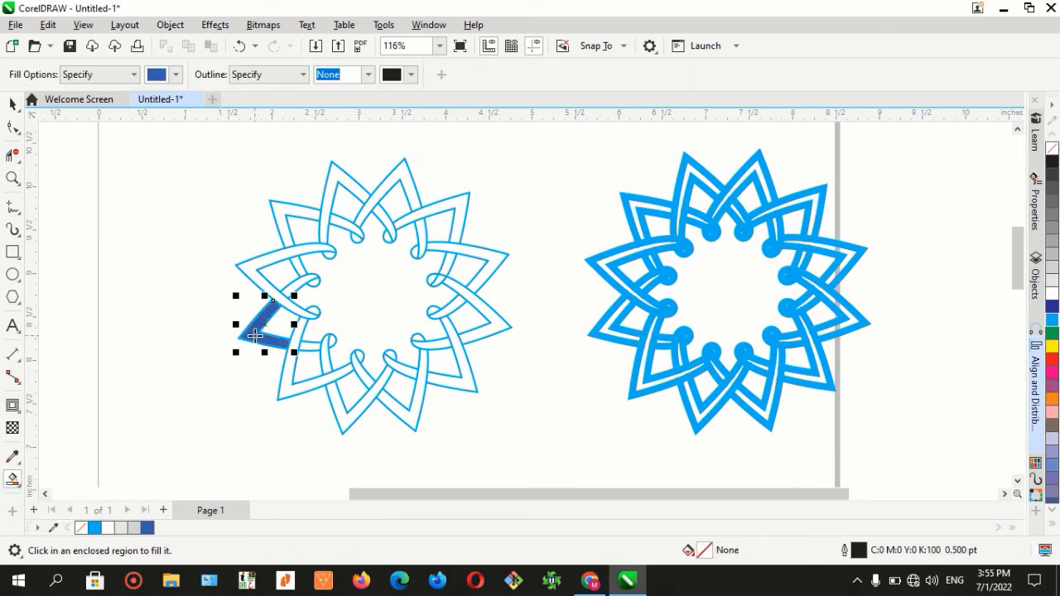
pyautogui.click(281, 211)
pyautogui.click(399, 178)
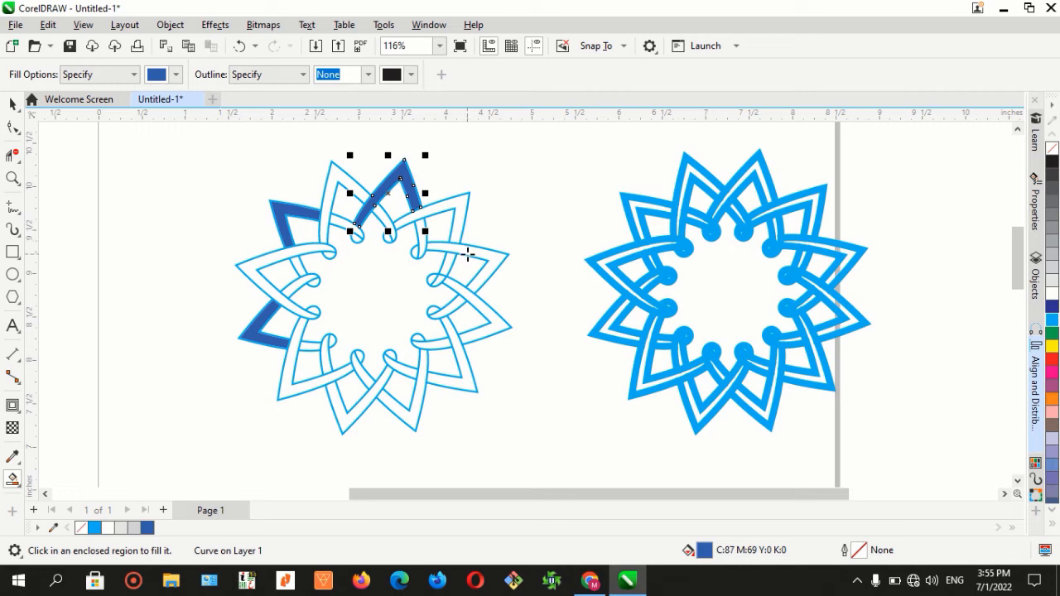
pyautogui.click(468, 255)
pyautogui.click(461, 355)
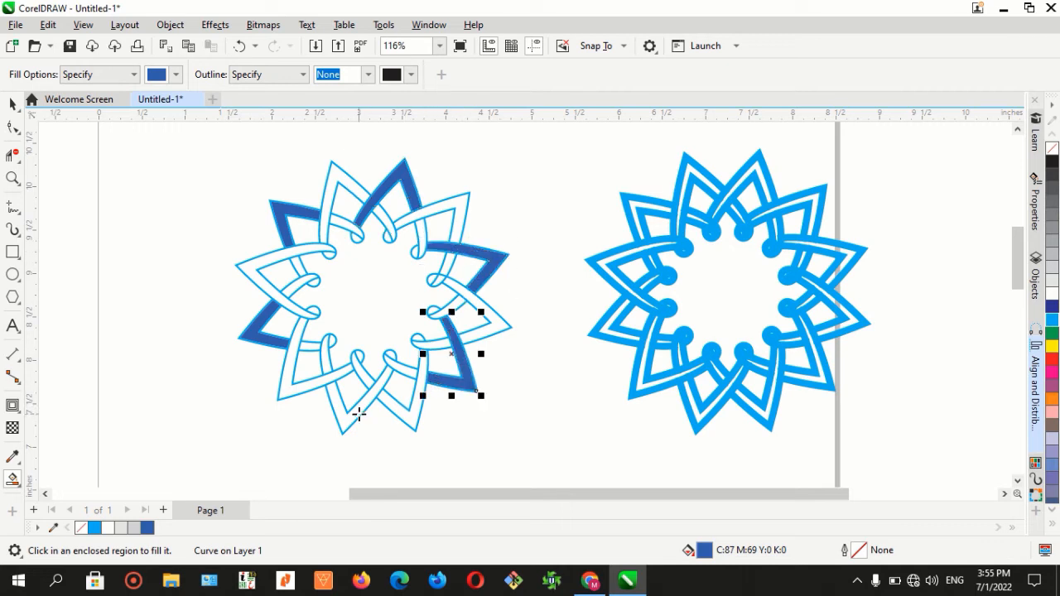
pyautogui.click(359, 414)
pyautogui.click(174, 75)
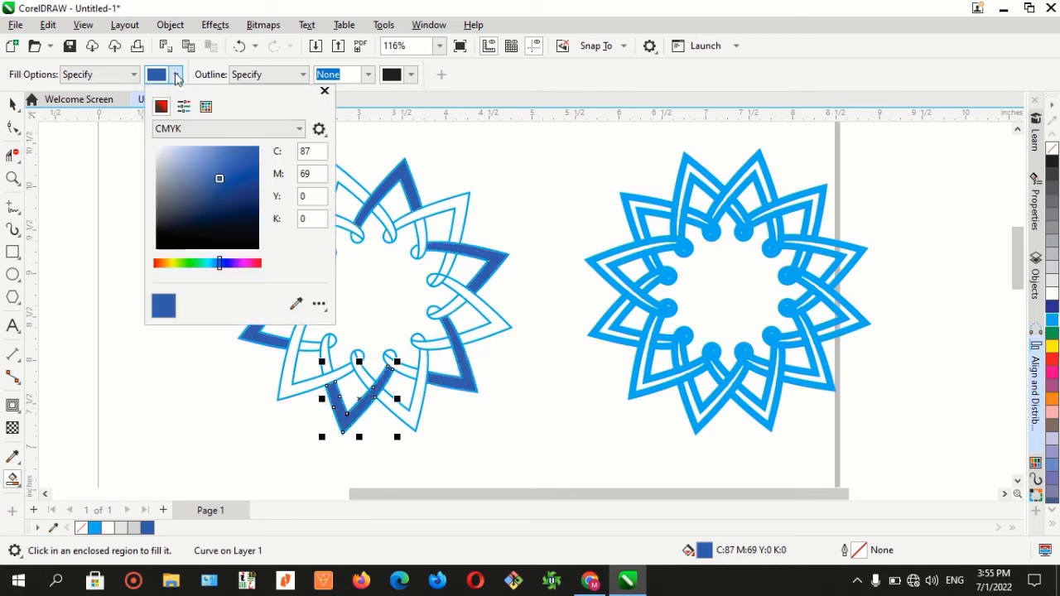
pyautogui.click(175, 75)
pyautogui.click(410, 74)
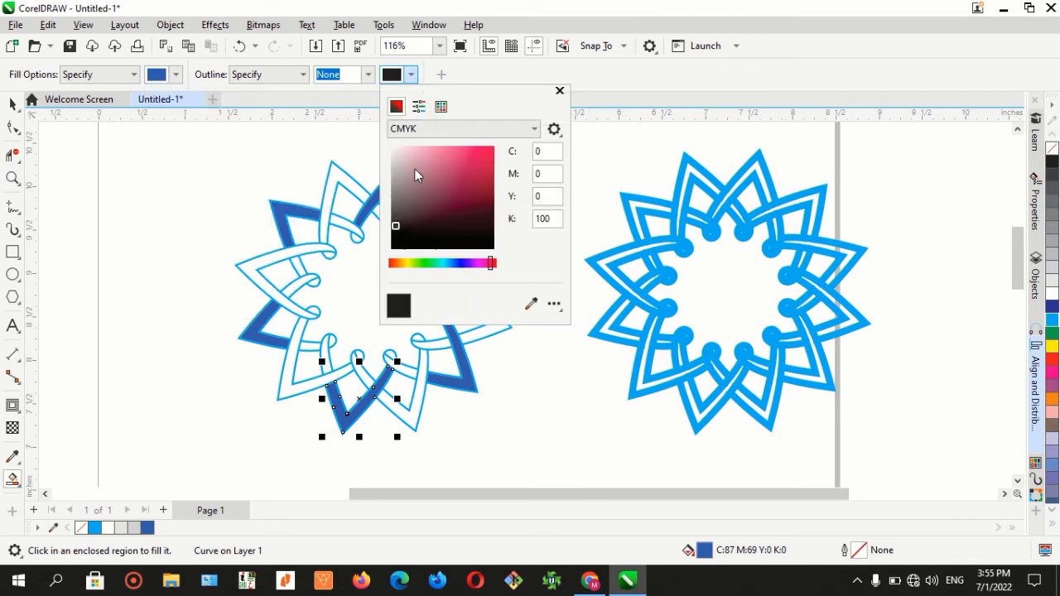
pyautogui.moveTo(458, 154); pyautogui.dragTo(510, 143)
pyautogui.click(267, 117)
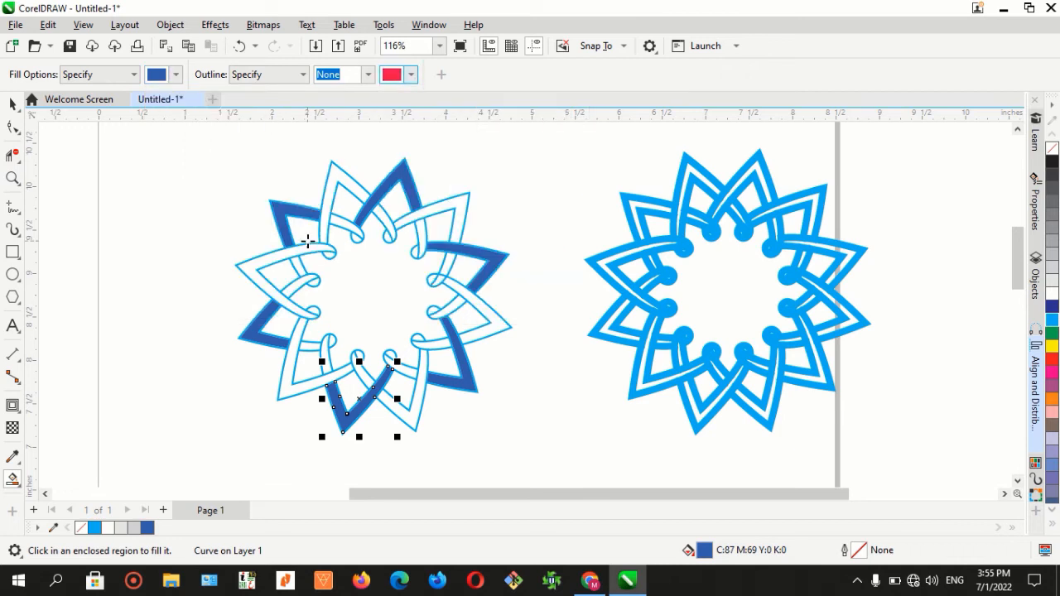
pyautogui.click(331, 191)
pyautogui.hotkey('ctrl', 'z')
# Try smart-filling the ring's left petal with dark red C23 M93 Y85 K15.
pyautogui.click(175, 75)
pyautogui.moveTo(211, 263); pyautogui.dragTo(154, 263)
pyautogui.click(273, 255)
pyautogui.click(286, 257)
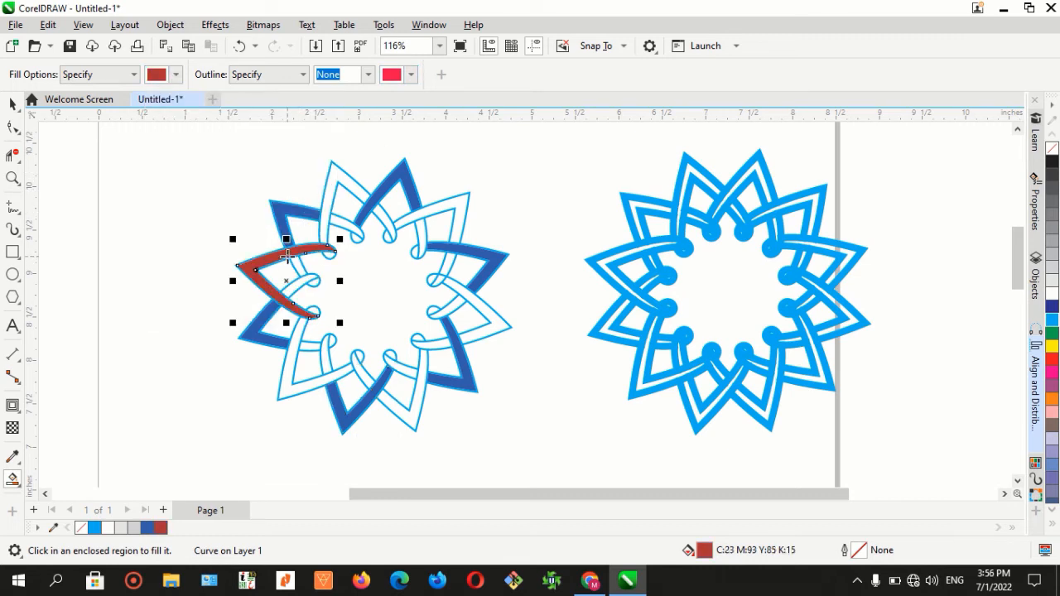
pyautogui.hotkey('ctrl', 'z')
# Set the fill to red C0 M100 Y100 K0 and smart-fill the ring's left, top-left and upper-right petals.
pyautogui.click(175, 75)
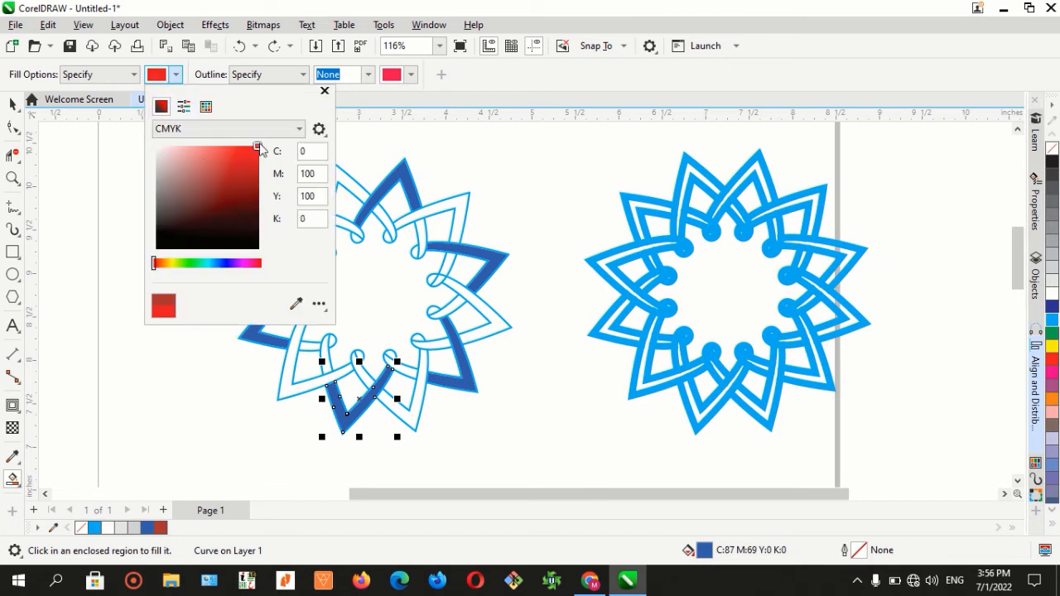
pyautogui.click(282, 264)
pyautogui.click(286, 263)
pyautogui.click(346, 203)
pyautogui.click(433, 217)
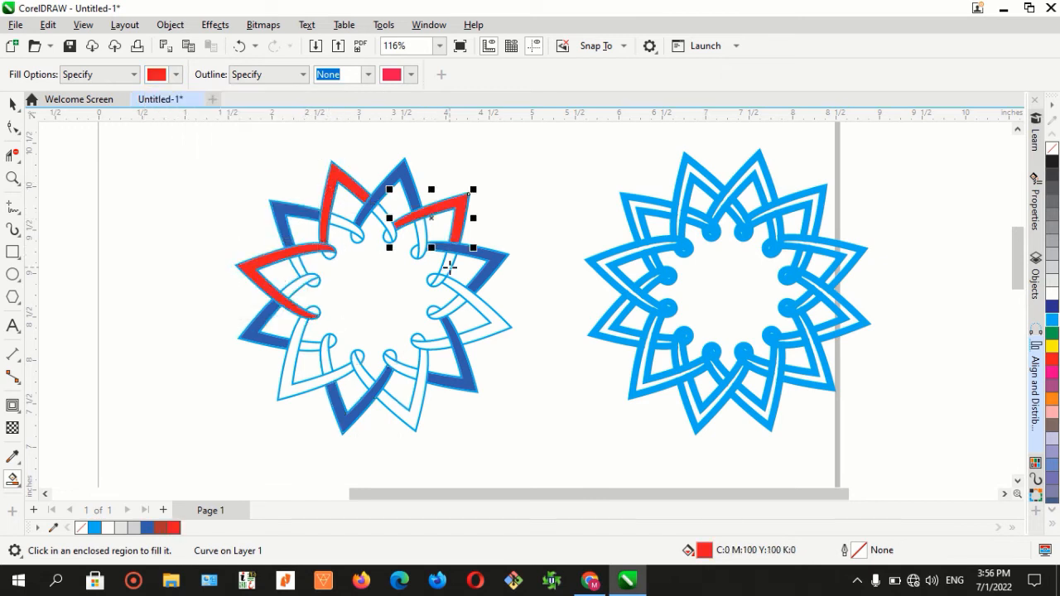
# Smart-fill the right, bottom and lower-left unfilled petals with the same red, including the red petals' inner strands.
pyautogui.click(466, 311)
pyautogui.click(440, 342)
pyautogui.click(445, 268)
pyautogui.click(394, 228)
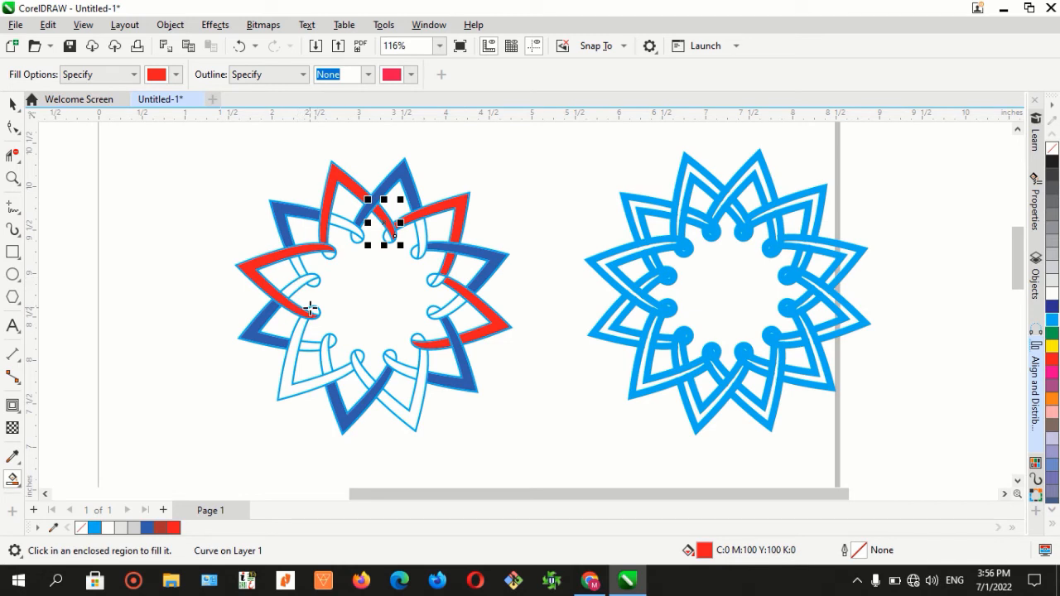
pyautogui.click(408, 408)
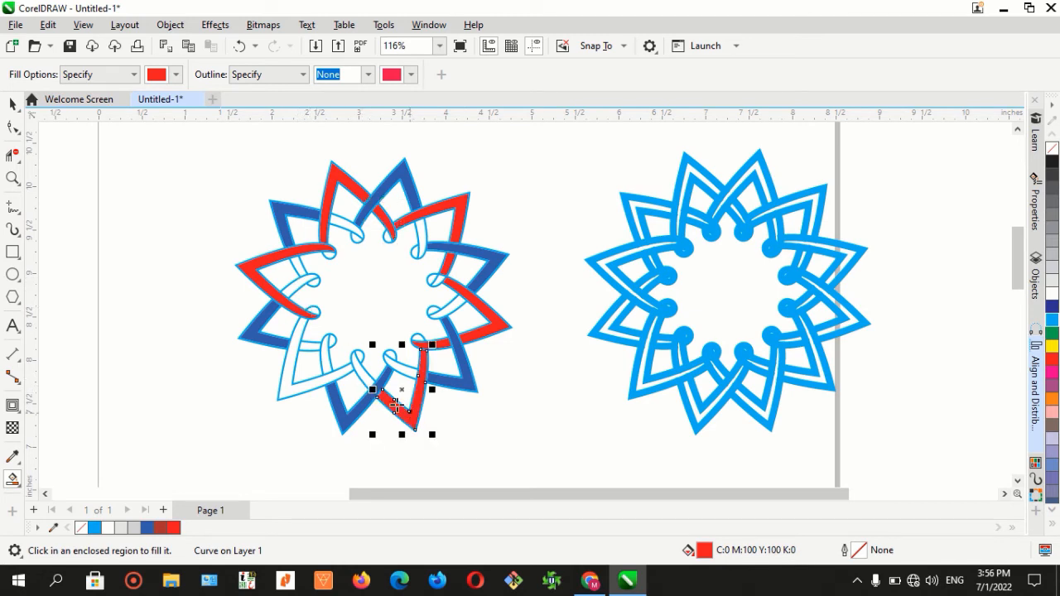
pyautogui.click(349, 365)
pyautogui.click(293, 340)
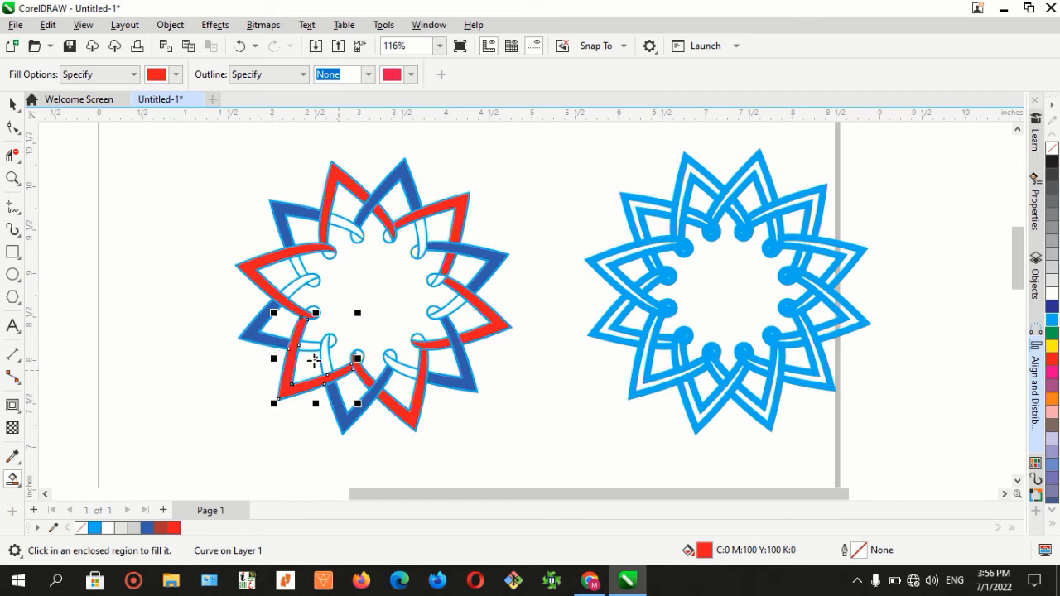
# Move the cyan outline off the red and blue fills to inspect them, and undo the move.
pyautogui.scroll(4, 313, 358)
pyautogui.scroll(-3, 282, 342)
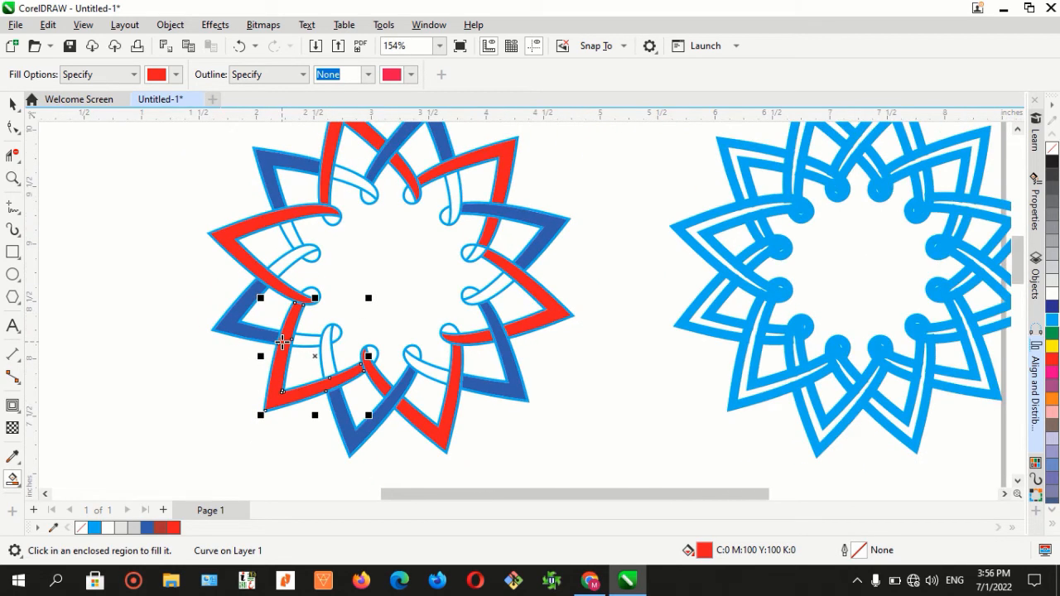
pyautogui.scroll(-1, 283, 342)
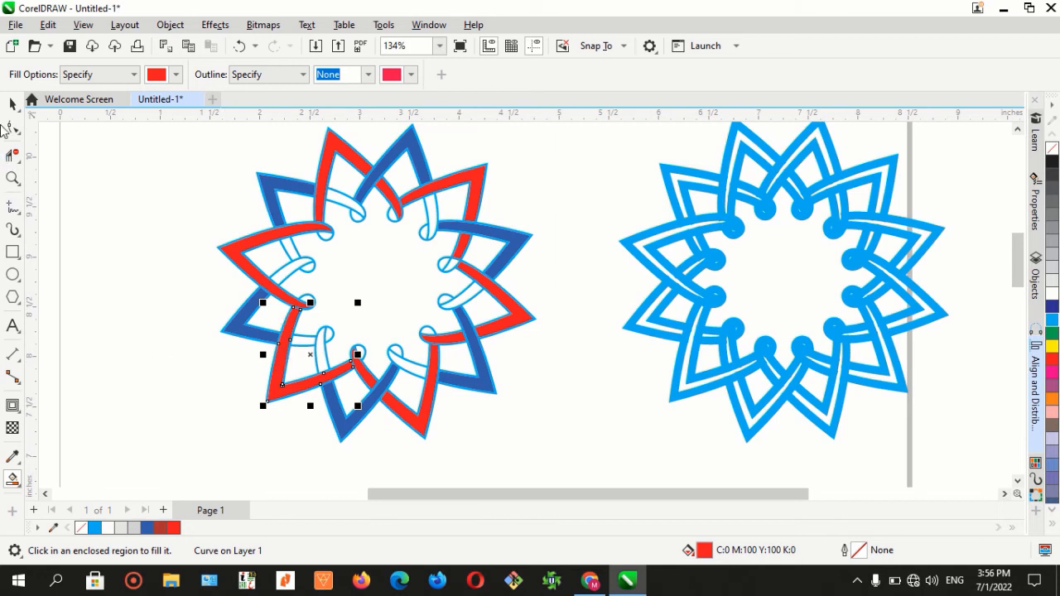
pyautogui.click(13, 104)
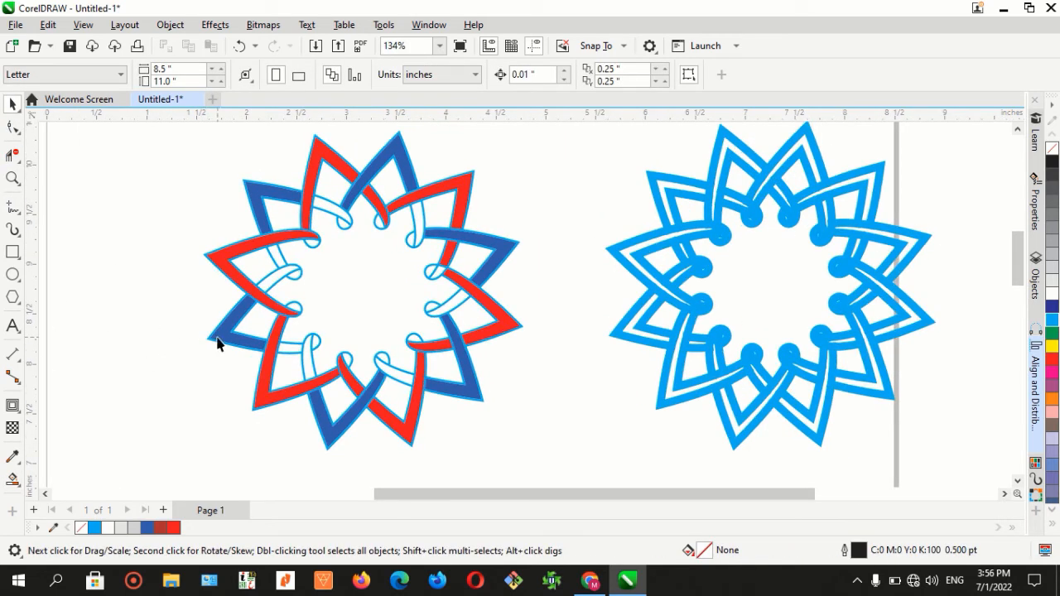
pyautogui.moveTo(465, 284); pyautogui.dragTo(598, 301)
pyautogui.hotkey('ctrl', 'z')
pyautogui.click(561, 309)
pyautogui.moveTo(459, 303); pyautogui.dragTo(235, 214)
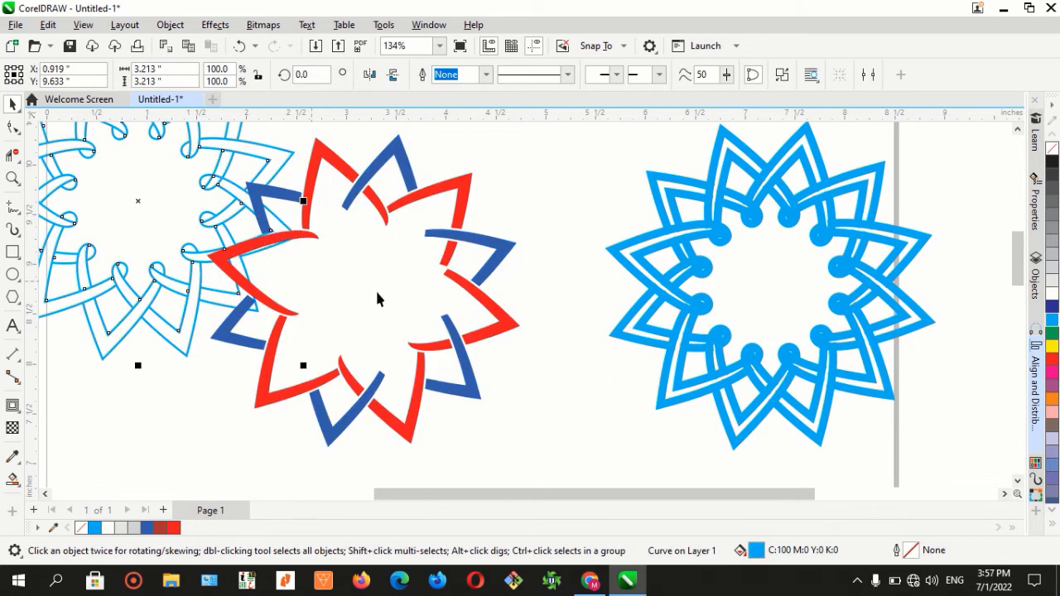
pyautogui.hotkey('ctrl', 'z')
pyautogui.click(531, 296)
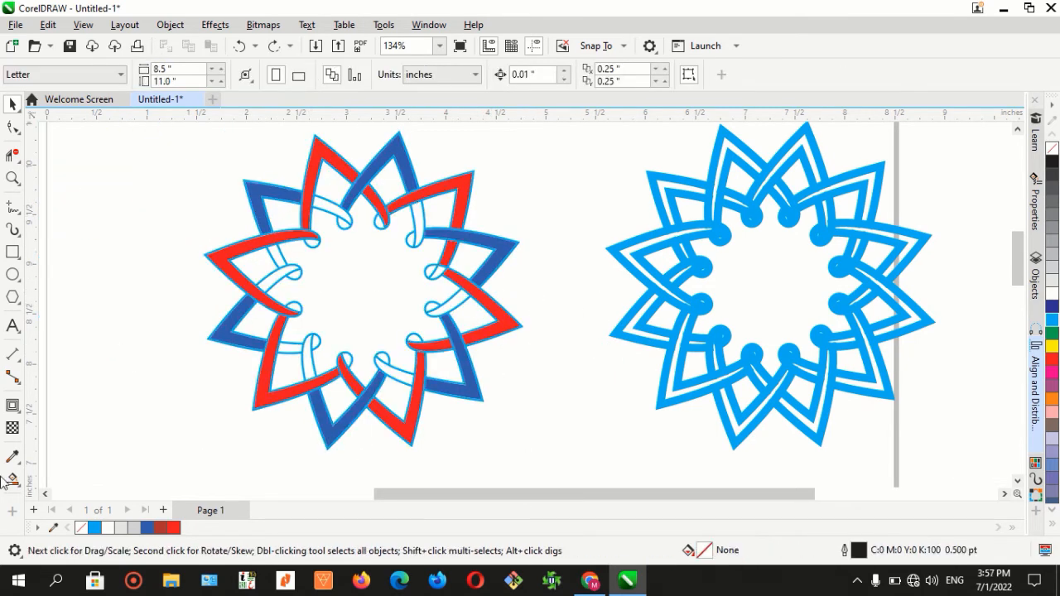
# Sample the petals' blue as the fill colour and smart-fill the unfilled inner strands that continue the blue petals.
pyautogui.click(12, 479)
pyautogui.click(176, 75)
pyautogui.click(295, 303)
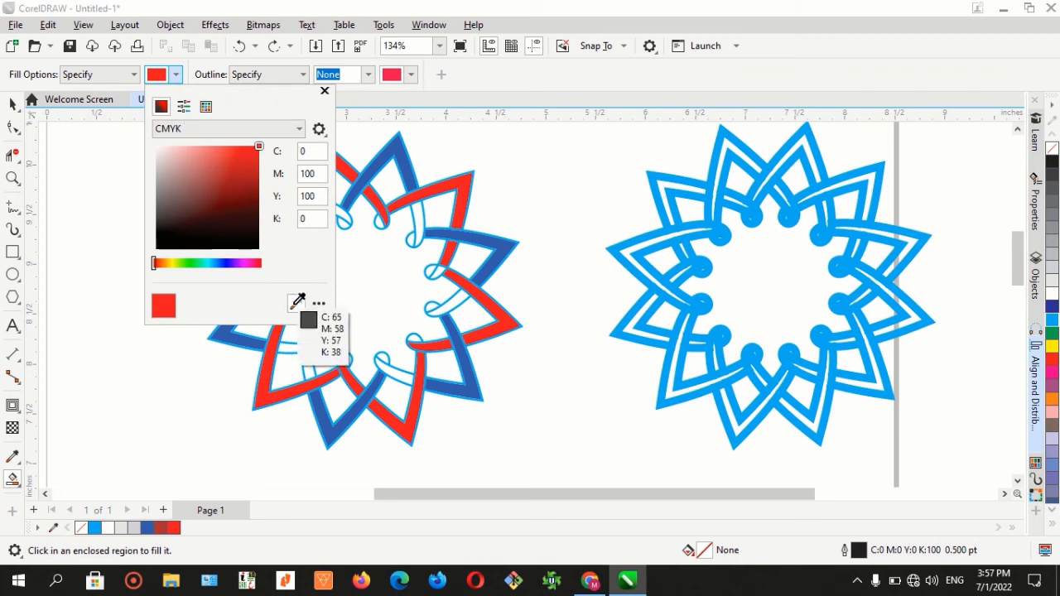
pyautogui.click(422, 220)
pyautogui.click(422, 220)
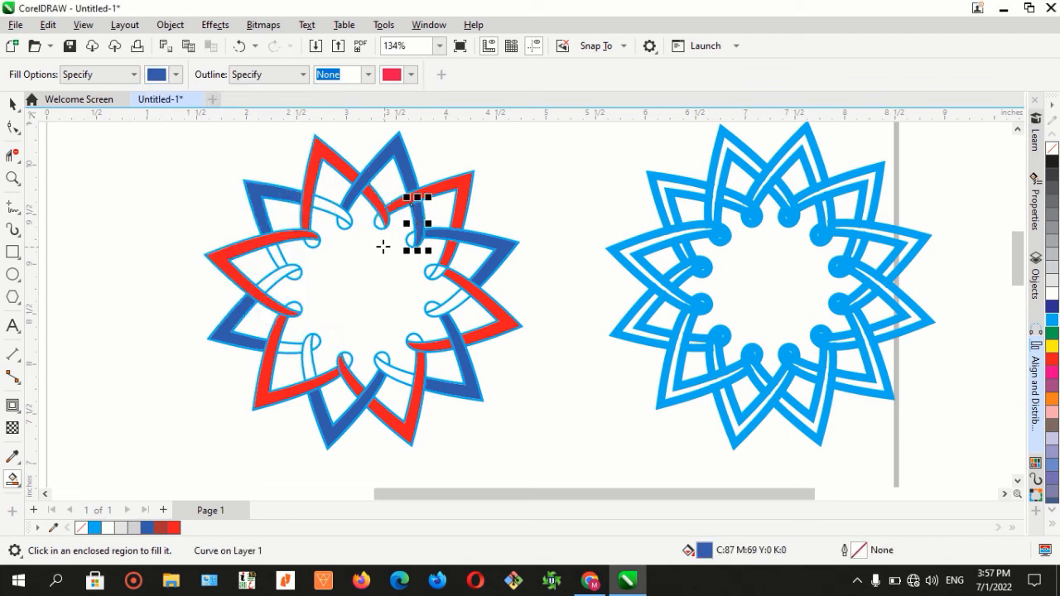
pyautogui.click(335, 210)
pyautogui.click(278, 279)
pyautogui.click(291, 349)
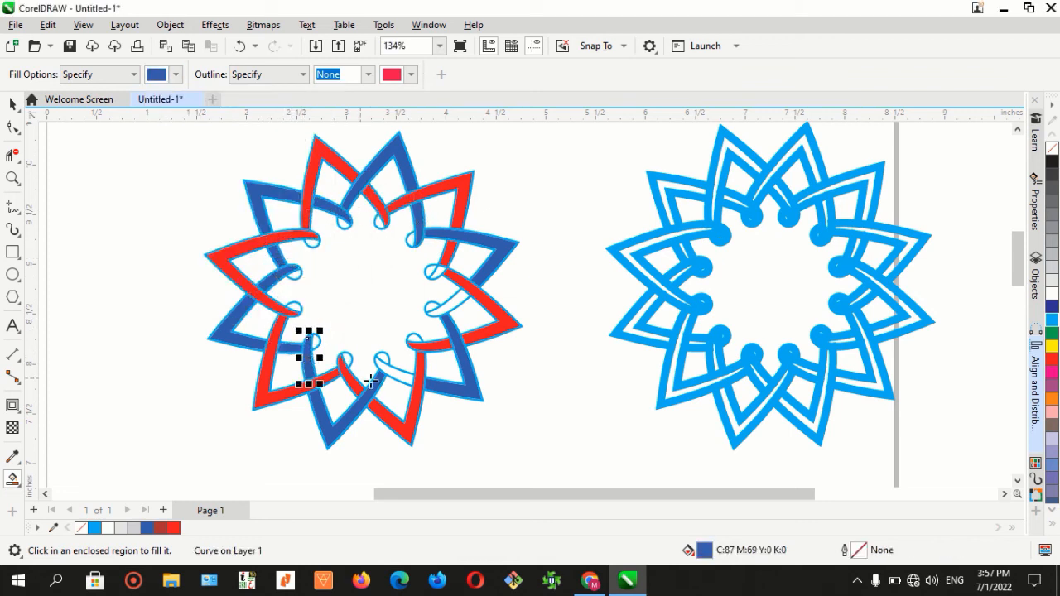
pyautogui.click(390, 369)
pyautogui.click(450, 308)
# Smart-fill the curl at the inner end of the upper-left blue petal strand with the same blue.
pyautogui.scroll(1, 366, 257)
pyautogui.scroll(1, 366, 258)
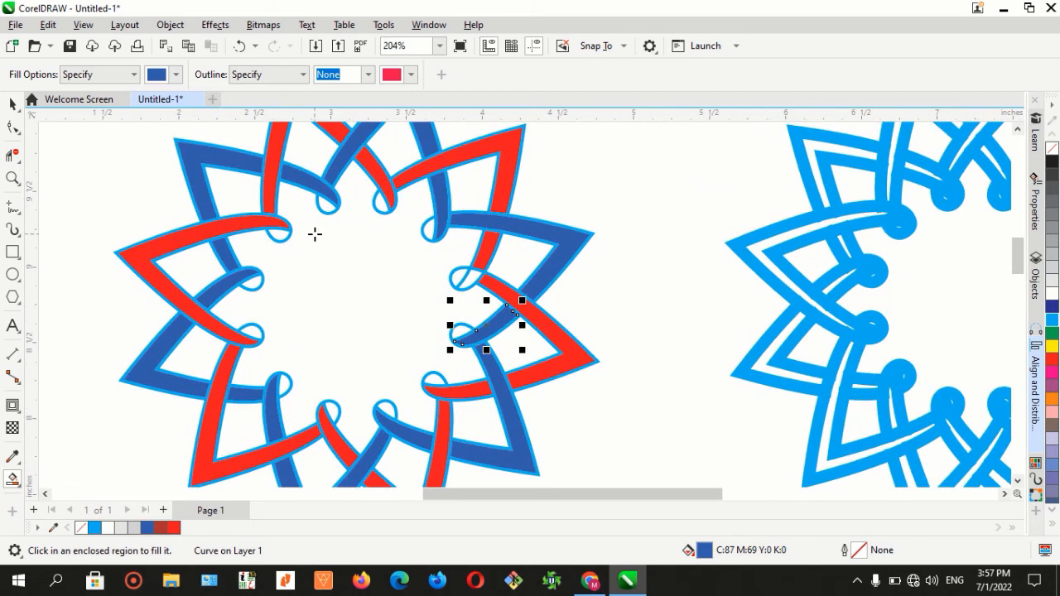
pyautogui.click(327, 207)
pyautogui.click(382, 203)
pyautogui.click(429, 227)
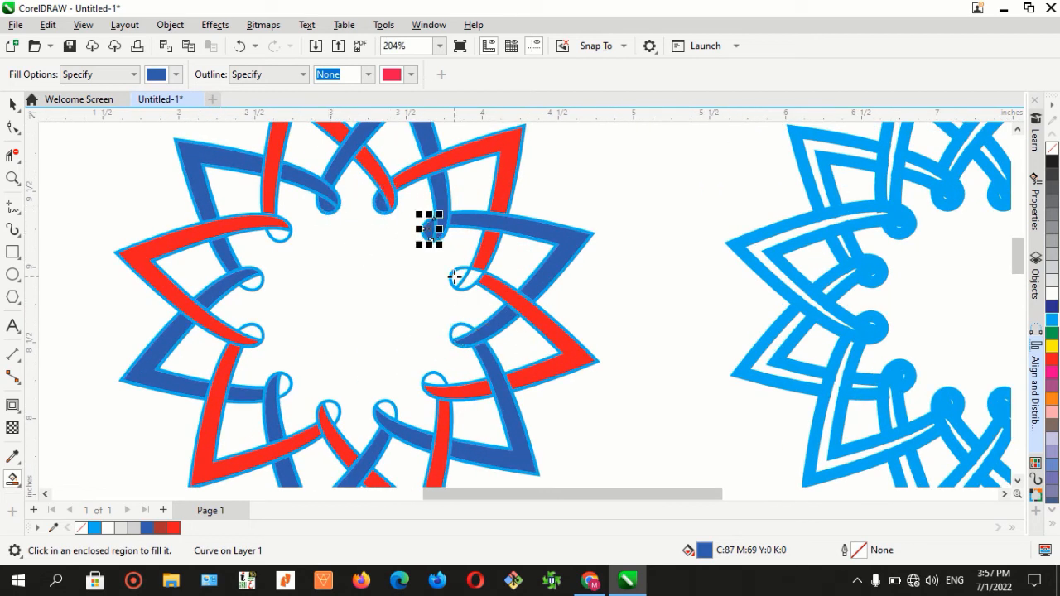
pyautogui.hotkey('ctrl', 'z')
pyautogui.hotkey('ctrl', 'z')
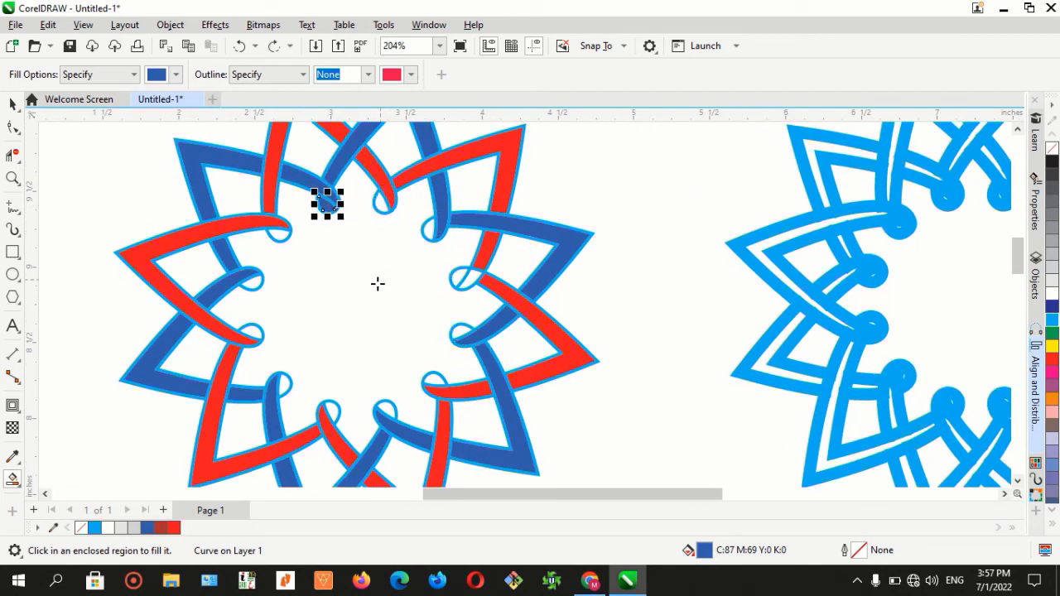
# Smart-fill the unfilled curls at the inner ends of the other blue strands with the same blue.
pyautogui.click(243, 283)
pyautogui.click(283, 384)
pyautogui.click(331, 411)
pyautogui.click(386, 408)
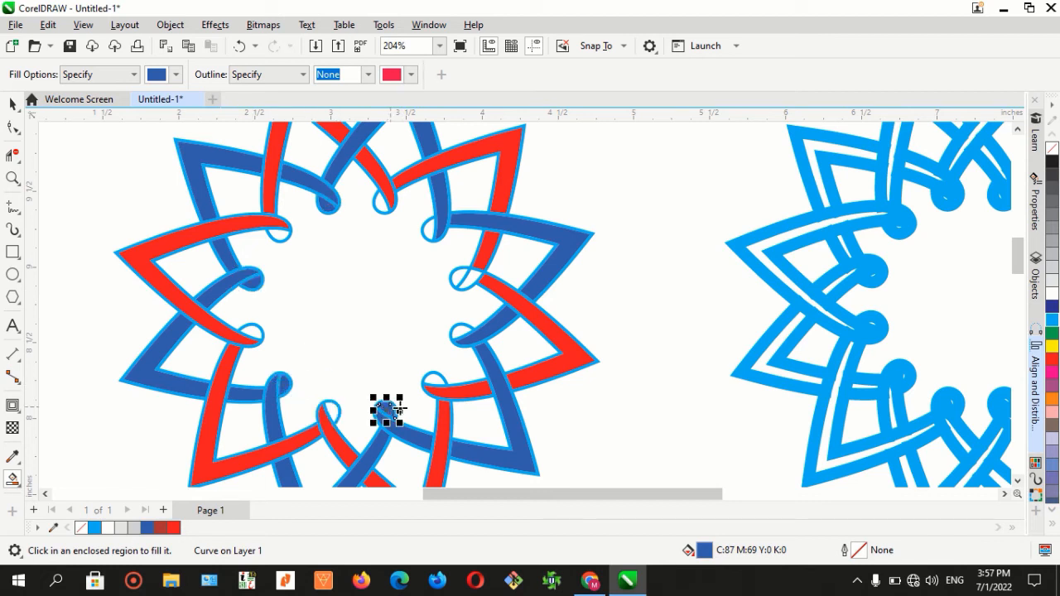
pyautogui.click(462, 332)
pyautogui.click(429, 231)
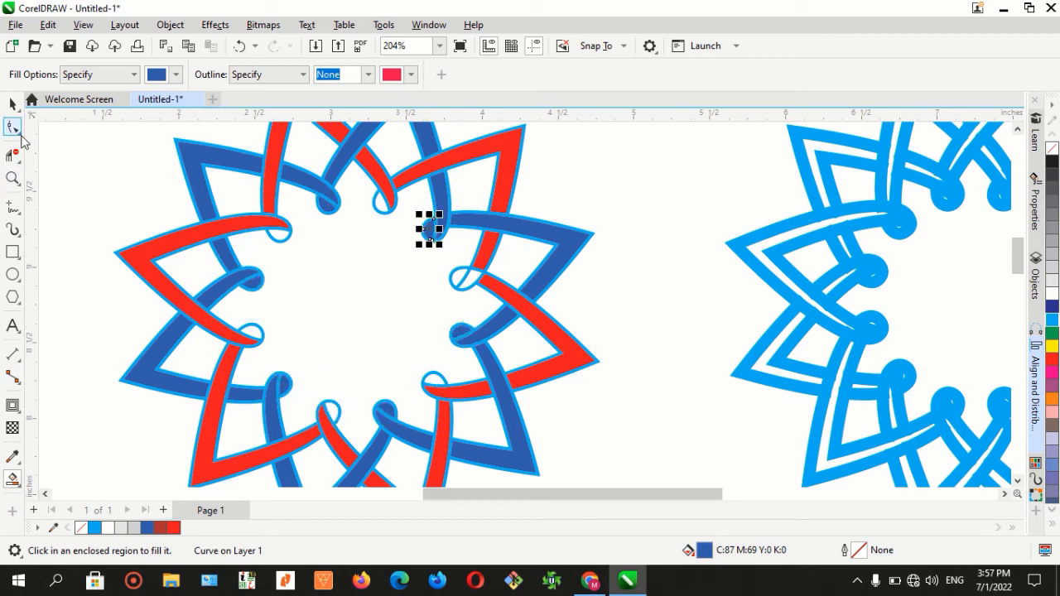
# Sample the petals' red as the fill colour and smart-fill the curls at the inner ends of the red strands.
pyautogui.click(162, 79)
pyautogui.click(296, 303)
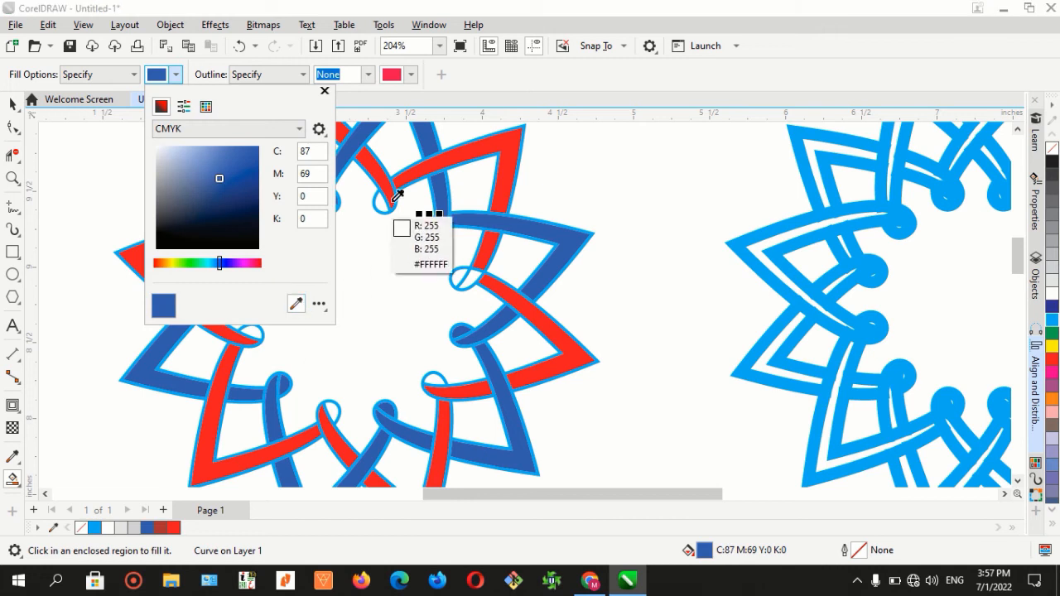
pyautogui.click(408, 173)
pyautogui.click(379, 205)
pyautogui.click(278, 236)
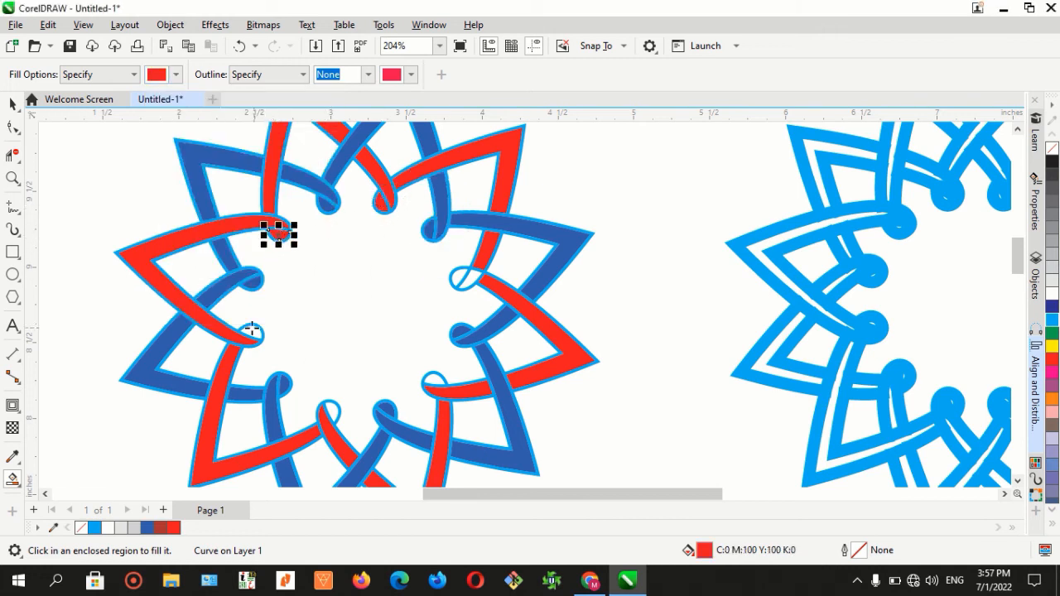
pyautogui.click(251, 332)
pyautogui.click(335, 406)
pyautogui.hotkey('ctrl', 'z')
pyautogui.click(331, 411)
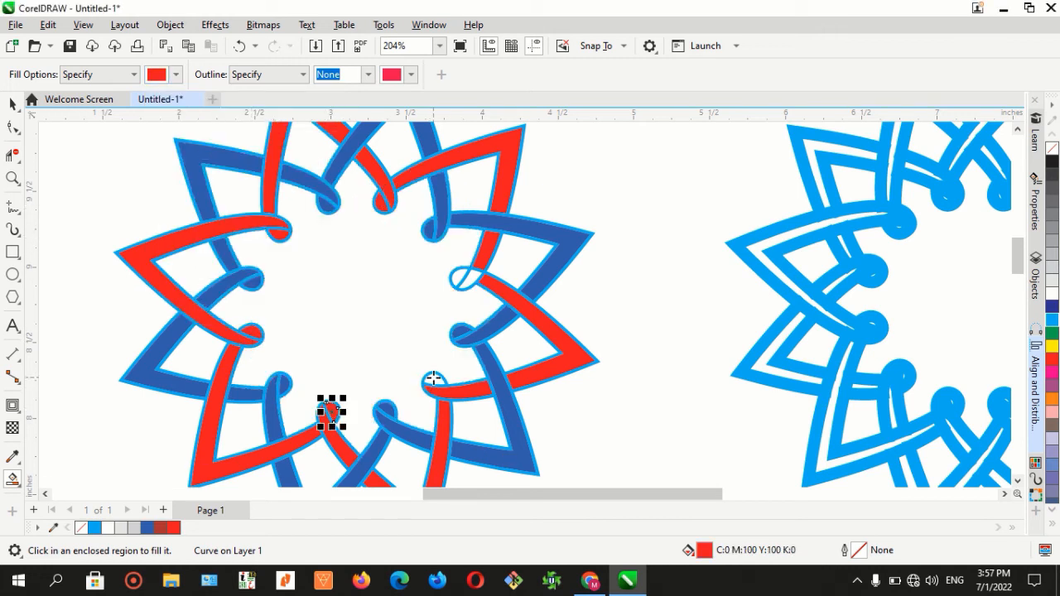
pyautogui.click(433, 381)
# Set the fill to orange-yellow C1 M31 Y93 K0 and smart-fill the open centre of the ring.
pyautogui.click(12, 105)
pyautogui.click(47, 292)
pyautogui.click(12, 479)
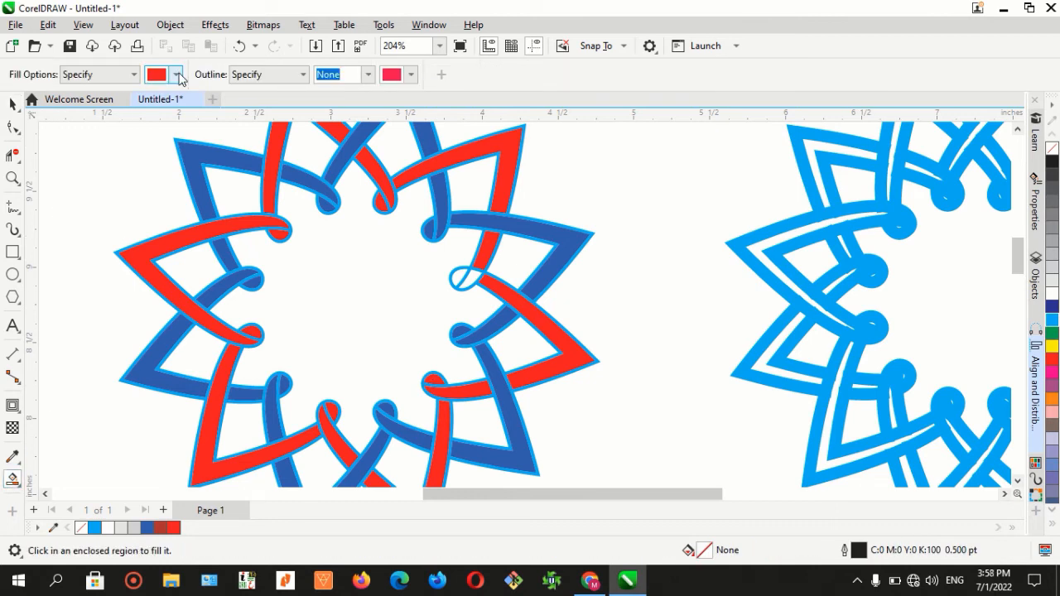
pyautogui.click(176, 74)
pyautogui.moveTo(176, 264); pyautogui.dragTo(166, 266)
pyautogui.click(233, 149)
pyautogui.click(313, 282)
pyautogui.scroll(-1, 307, 297)
pyautogui.click(11, 105)
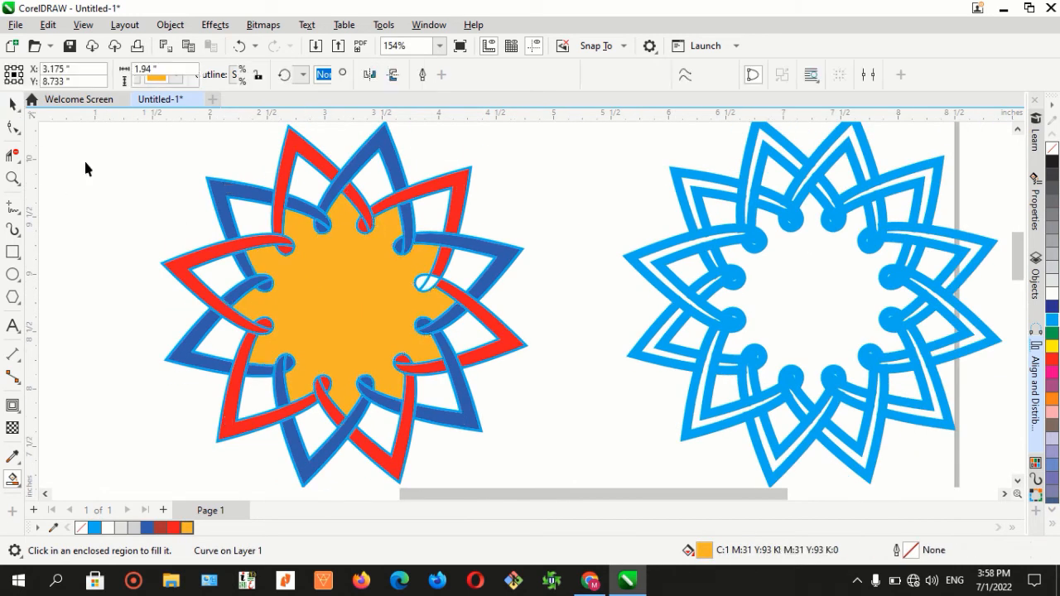
pyautogui.click(84, 158)
pyautogui.moveTo(243, 198); pyautogui.dragTo(374, 249)
pyautogui.hotkey('ctrl', 'z')
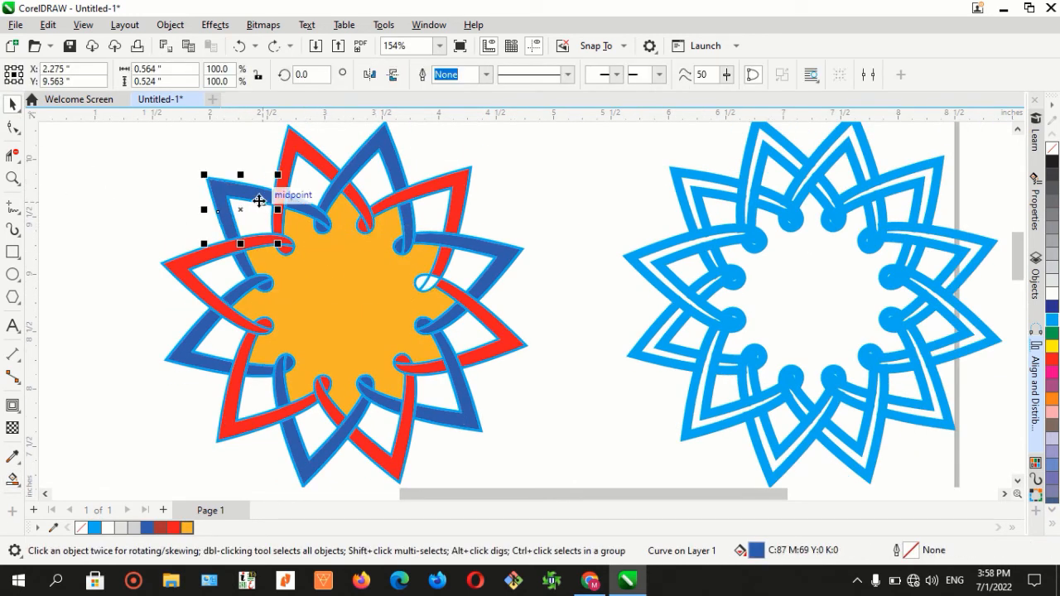
pyautogui.press('space')
pyautogui.click(257, 199)
pyautogui.hotkey('ctrl', 'z')
pyautogui.click(12, 105)
pyautogui.click(93, 184)
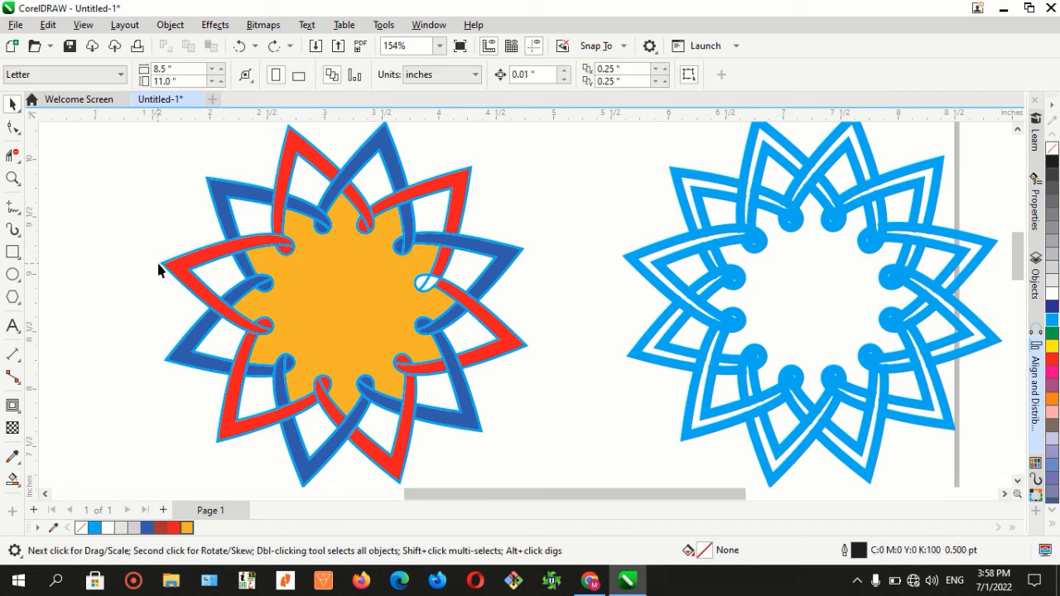
# Move the cyan outline off the coloured ring to inspect the fills, and undo the move.
pyautogui.scroll(2, 155, 265)
pyautogui.moveTo(159, 265); pyautogui.dragTo(662, 282)
pyautogui.scroll(-2, 85, 248)
pyautogui.scroll(-3, 93, 252)
pyautogui.click(412, 318)
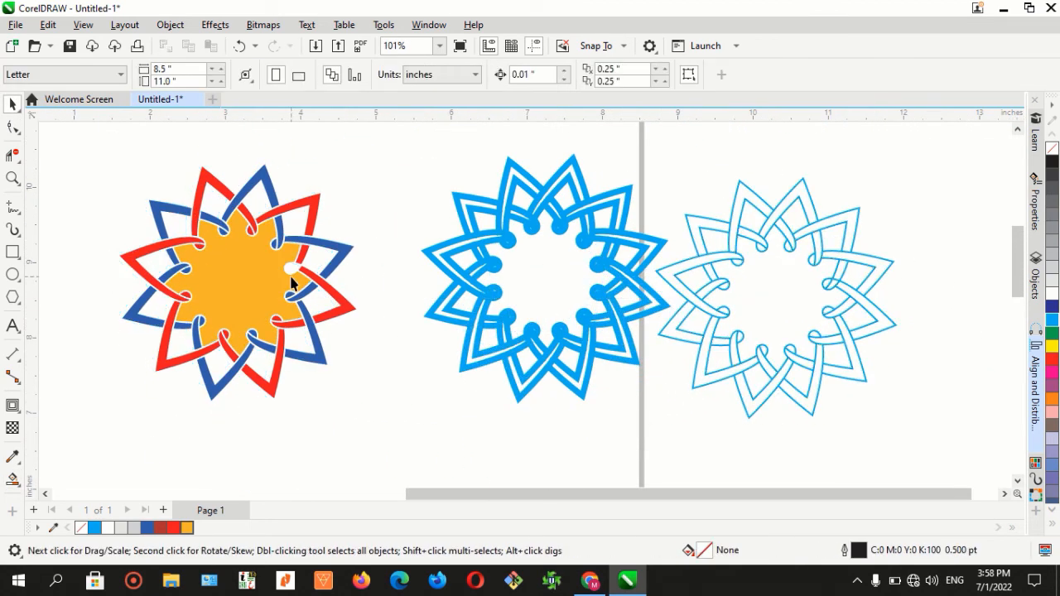
pyautogui.hotkey('ctrl', 'z')
pyautogui.scroll(4, 320, 303)
pyautogui.hotkey('ctrl', 'z')
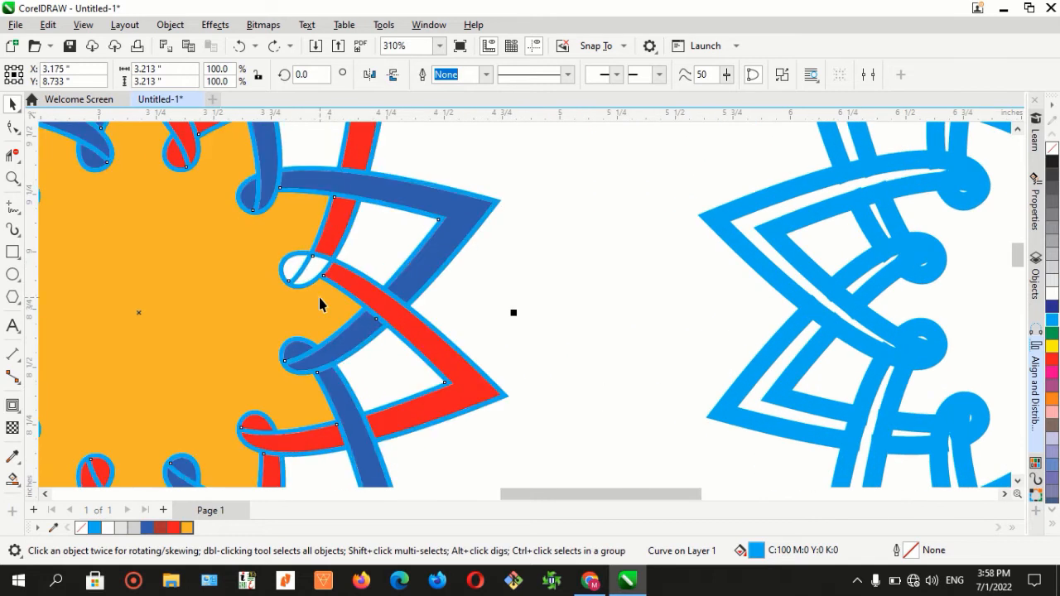
# Sample the petals' red as the fill colour and smart-fill both parts of the unfilled curl on the ring's right side.
pyautogui.scroll(-2, 377, 352)
pyautogui.scroll(1, 377, 353)
pyautogui.click(476, 325)
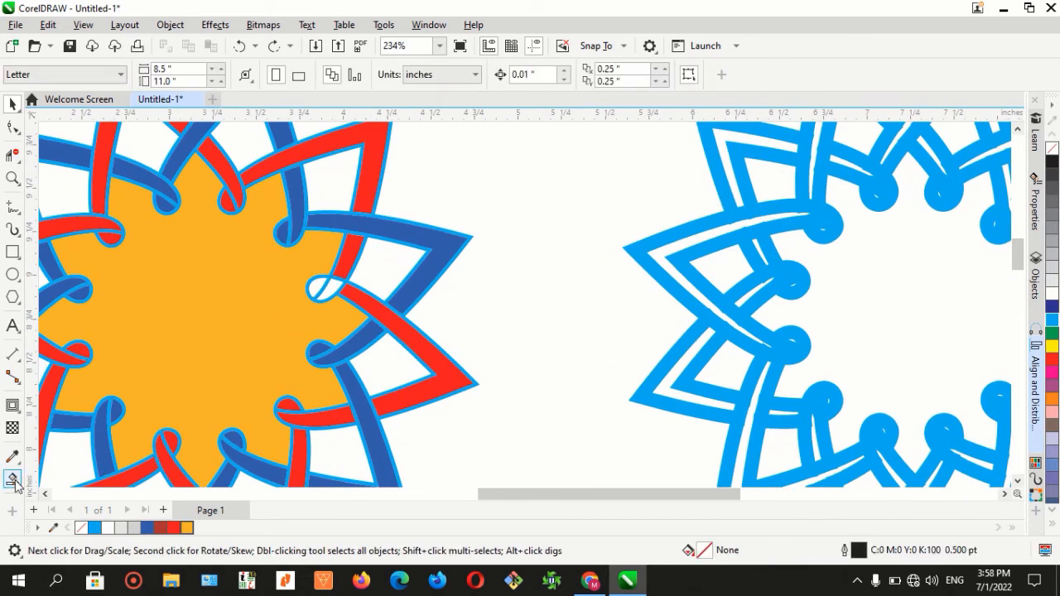
pyautogui.click(13, 479)
pyautogui.click(176, 75)
pyautogui.click(295, 304)
pyautogui.click(340, 290)
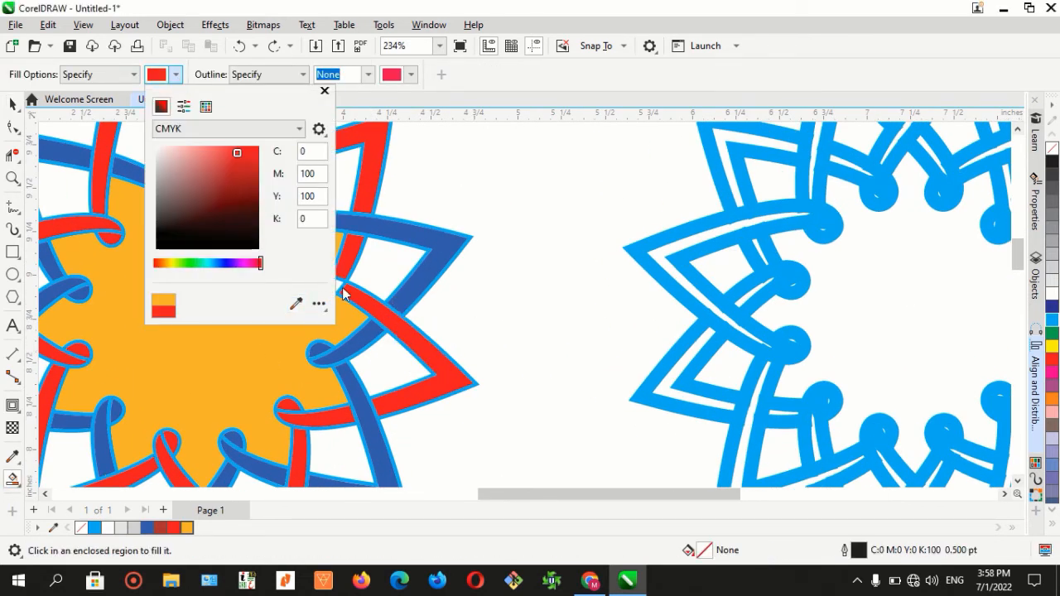
pyautogui.click(315, 289)
pyautogui.click(12, 106)
pyautogui.click(458, 282)
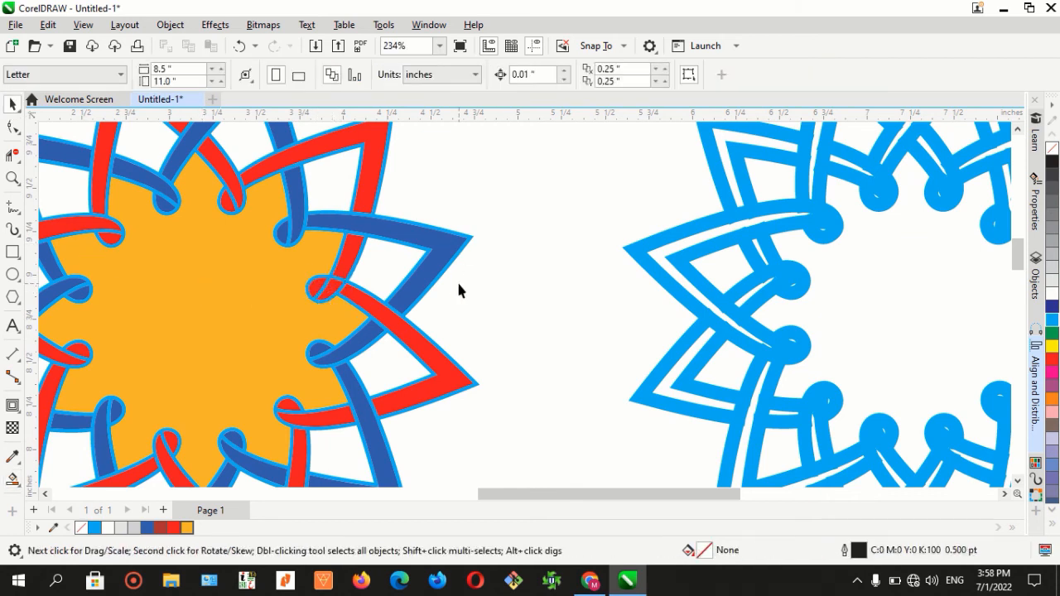
# Move the cyan outline beyond the second ring to check the coloured strands and centre, and undo these moves.
pyautogui.scroll(-1, 460, 277)
pyautogui.moveTo(470, 249); pyautogui.dragTo(526, 241)
pyautogui.scroll(-2, 387, 275)
pyautogui.moveTo(444, 267); pyautogui.dragTo(820, 264)
pyautogui.press('Escape')
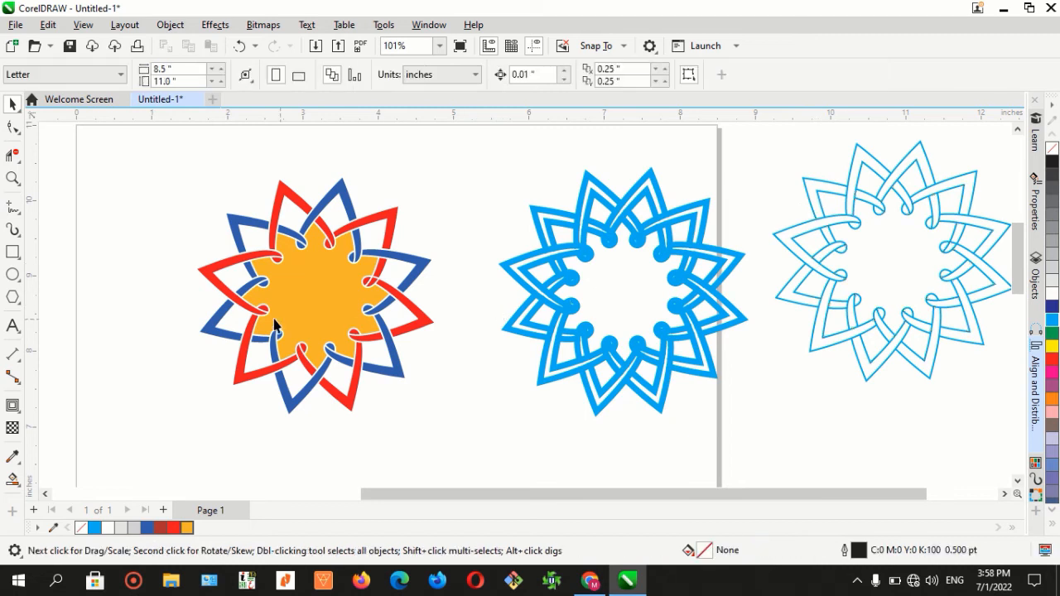
pyautogui.scroll(3, 276, 315)
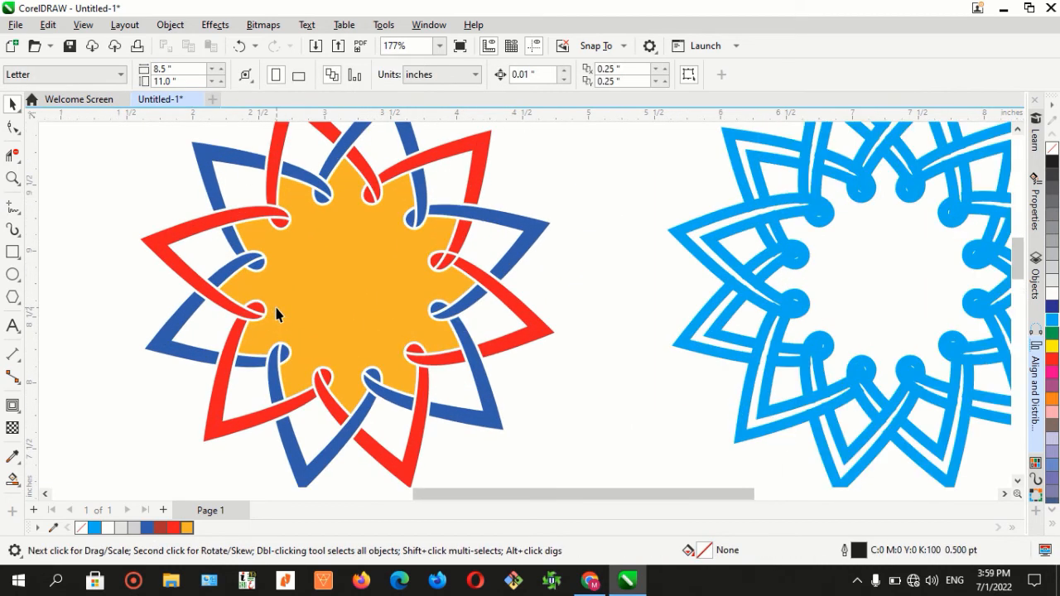
pyautogui.scroll(-2, 275, 315)
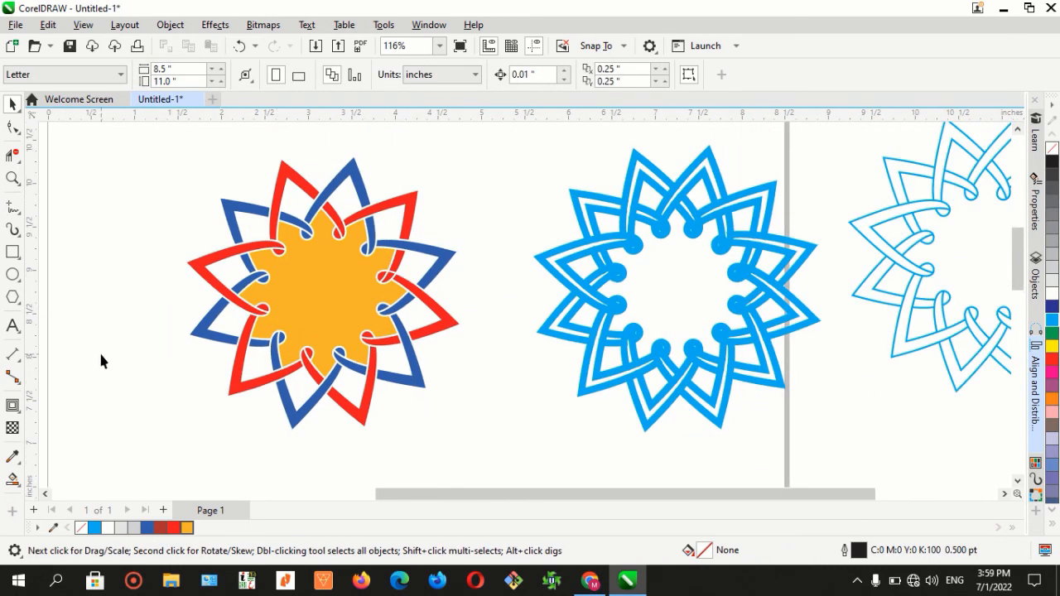
pyautogui.click(240, 47)
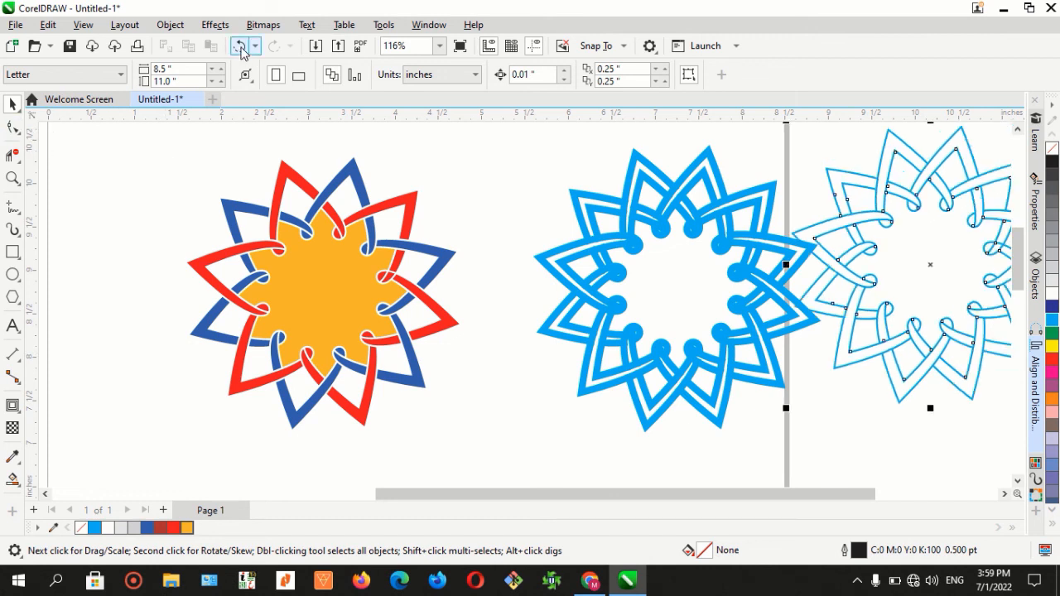
pyautogui.click(240, 47)
pyautogui.click(240, 47)
pyautogui.click(162, 174)
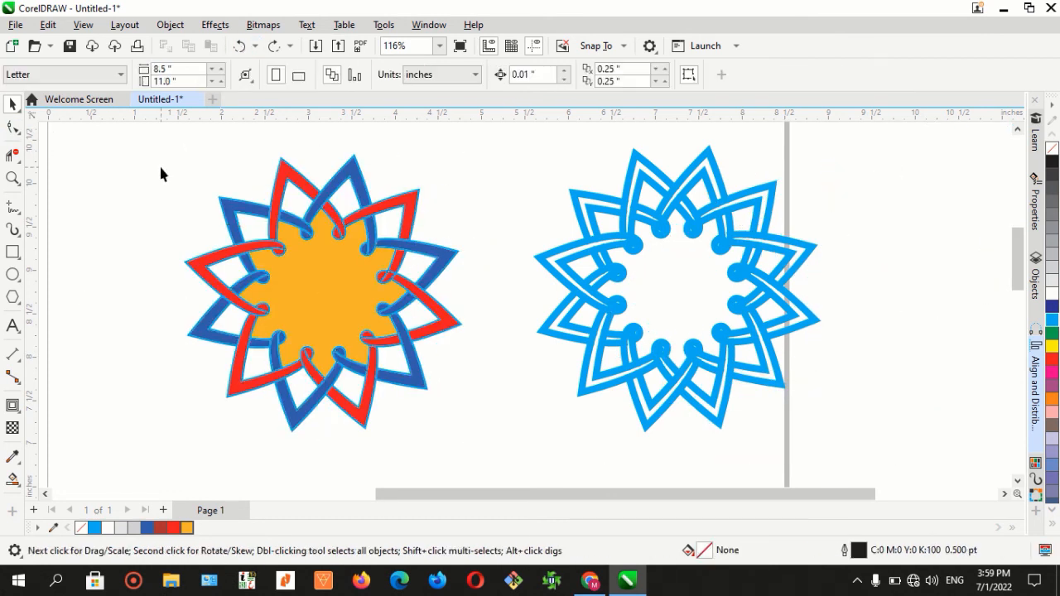
# Set the fill to green C61 M0 Y100 K0 and smart-fill the openings of the five petals from upper left to upper right.
pyautogui.click(12, 479)
pyautogui.click(176, 75)
pyautogui.moveTo(262, 264); pyautogui.dragTo(186, 267)
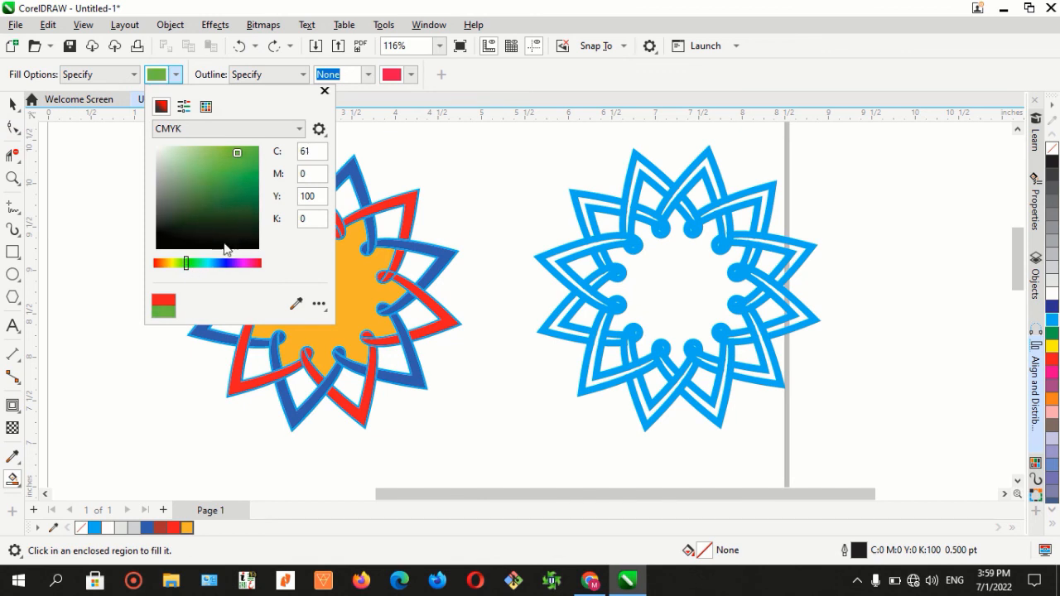
pyautogui.click(325, 90)
pyautogui.click(255, 225)
pyautogui.click(297, 204)
pyautogui.click(340, 200)
pyautogui.click(385, 222)
pyautogui.click(413, 272)
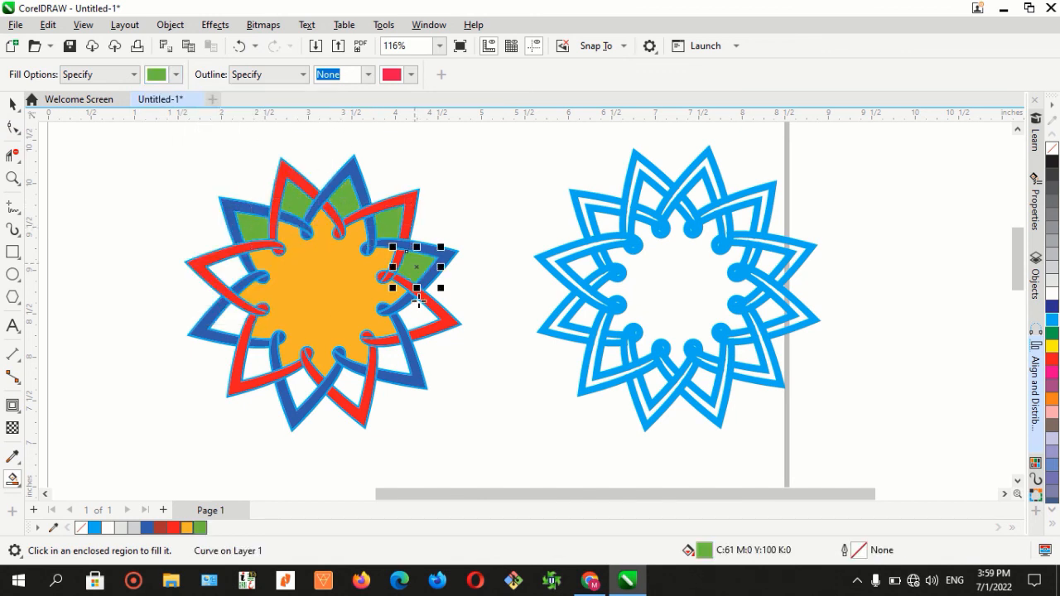
# Smart-fill the openings of the remaining right, lower and left petals with the same green.
pyautogui.click(418, 308)
pyautogui.click(394, 356)
pyautogui.click(331, 384)
pyautogui.click(291, 388)
pyautogui.click(259, 364)
pyautogui.click(232, 321)
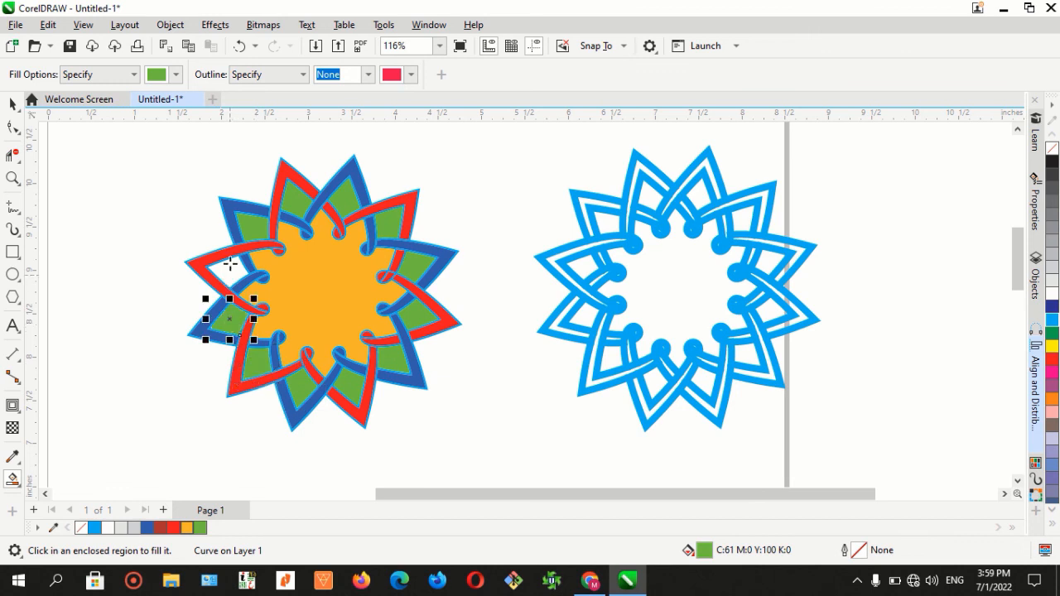
pyautogui.click(222, 276)
pyautogui.click(13, 104)
pyautogui.click(110, 169)
# Move the cyan outline off the coloured ring to the empty area beyond the page's right edge.
pyautogui.scroll(1, 451, 274)
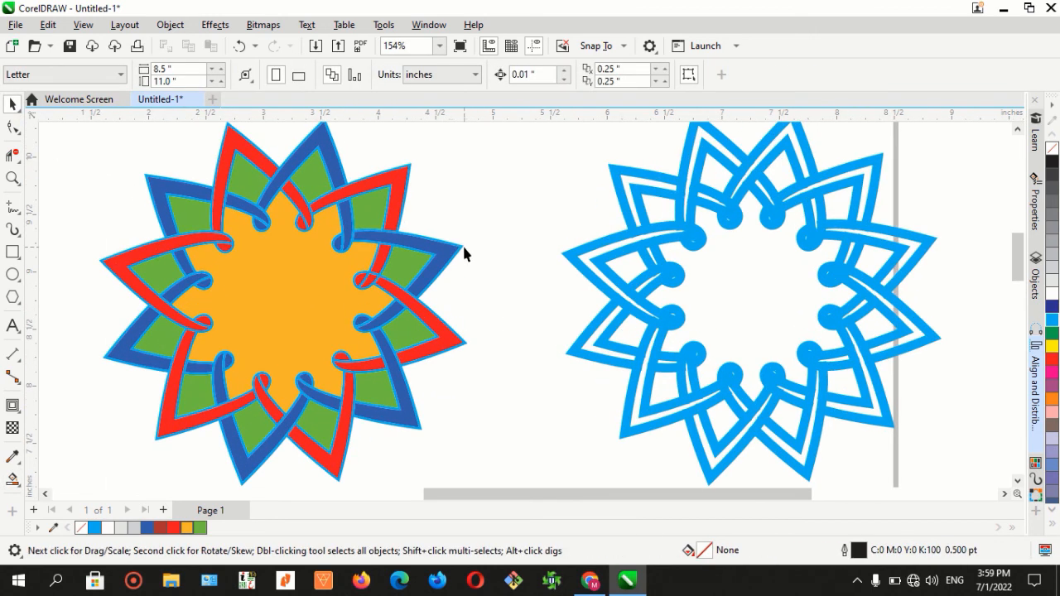
pyautogui.moveTo(464, 249); pyautogui.dragTo(831, 234)
pyautogui.scroll(-4, 496, 241)
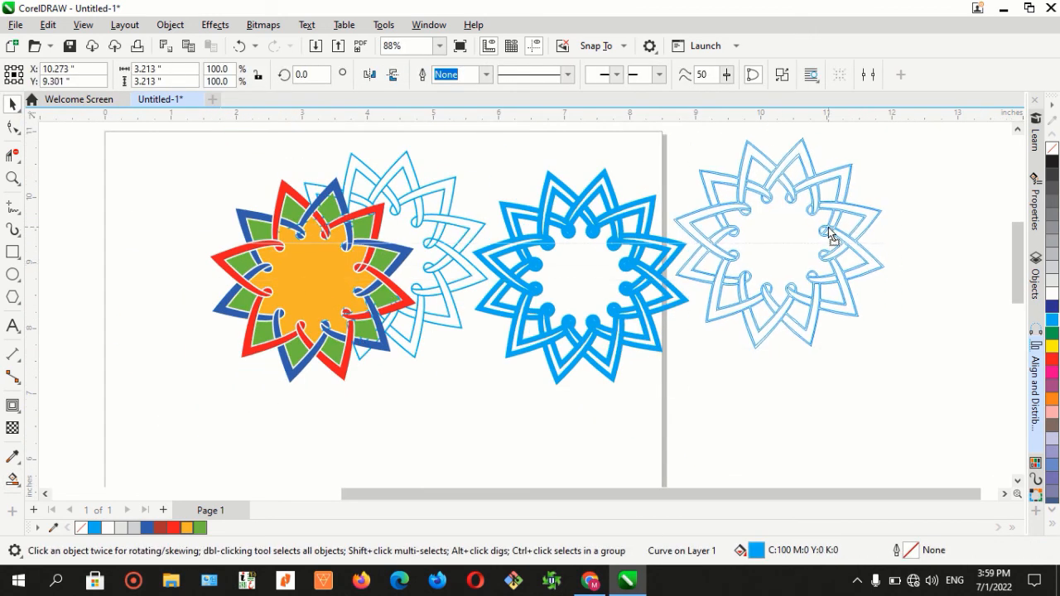
pyautogui.click(388, 170)
pyautogui.scroll(1, 277, 282)
pyautogui.press('F2')
pyautogui.moveTo(163, 148); pyautogui.dragTo(467, 442)
pyautogui.scroll(-3, 273, 311)
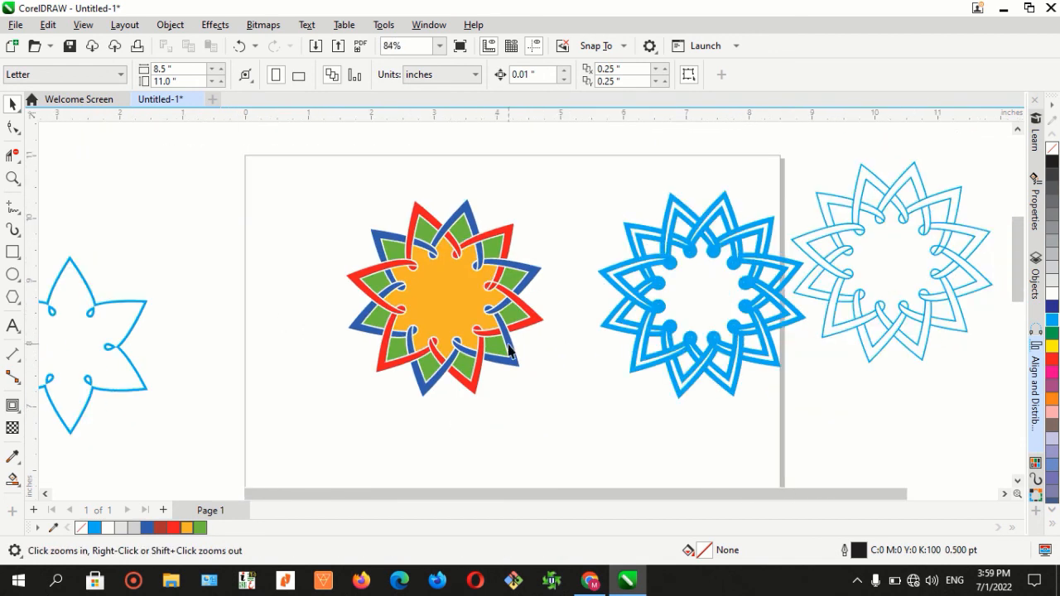
# Delete the looped cyan curve left of the page and both cyan outline rings, keeping only the coloured ring.
pyautogui.moveTo(129, 333); pyautogui.dragTo(195, 336)
pyautogui.press('Delete')
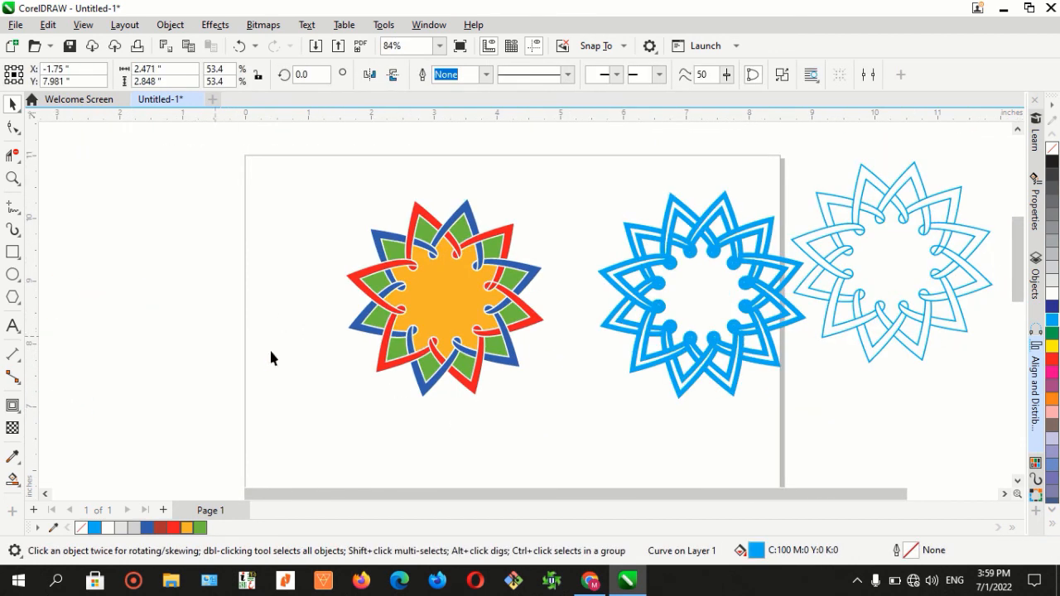
pyautogui.scroll(-2, 597, 248)
pyautogui.scroll(-1, 596, 189)
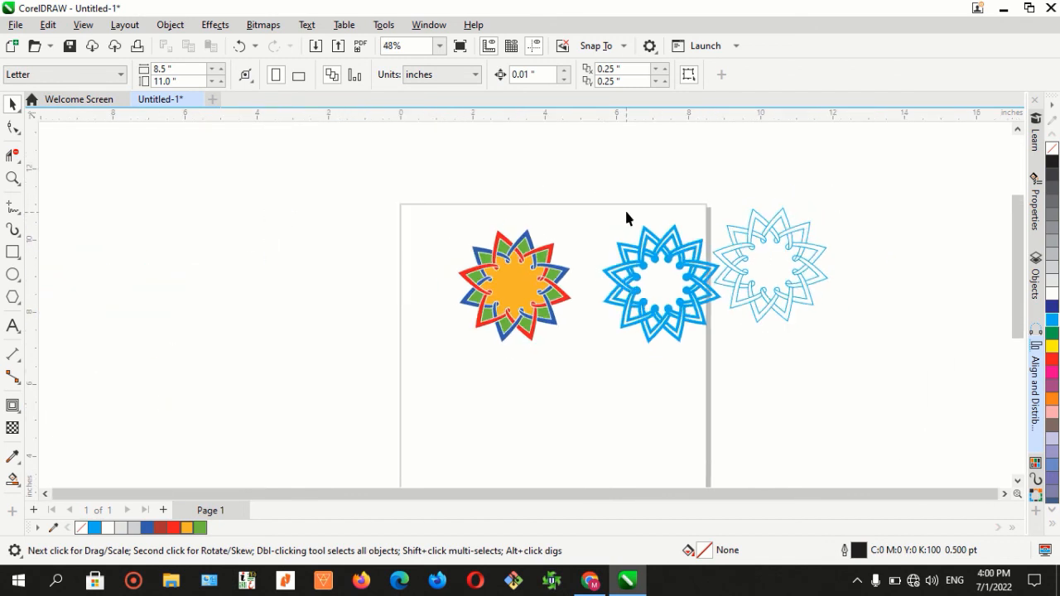
pyautogui.scroll(2, 517, 273)
# Select all objects of the coloured ring and move them to about X 3.726, Y 8.553 inches on the page.
pyautogui.moveTo(393, 224); pyautogui.dragTo(627, 426)
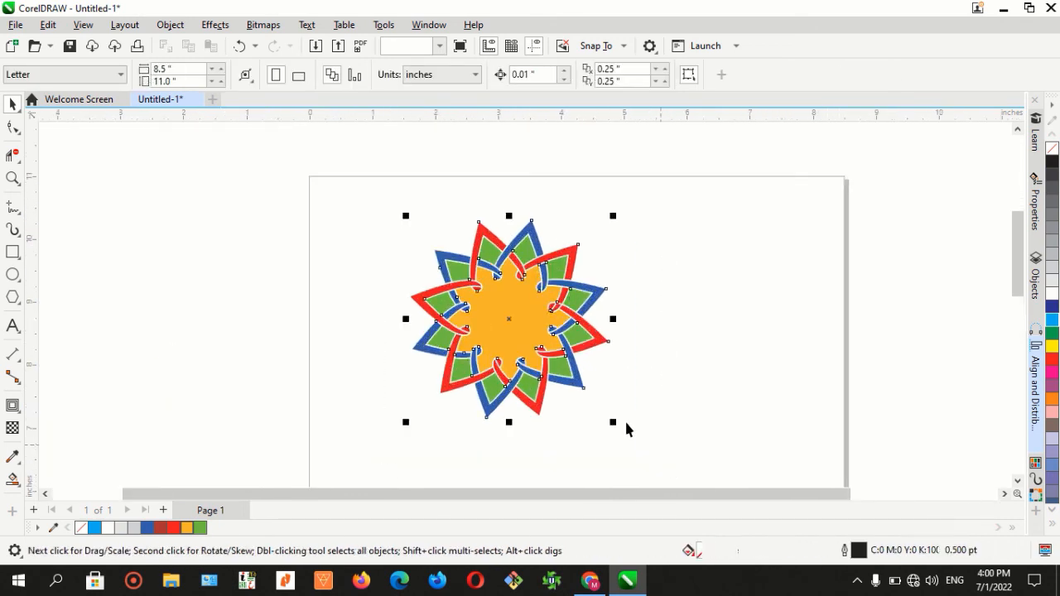
pyautogui.moveTo(522, 310); pyautogui.dragTo(556, 322)
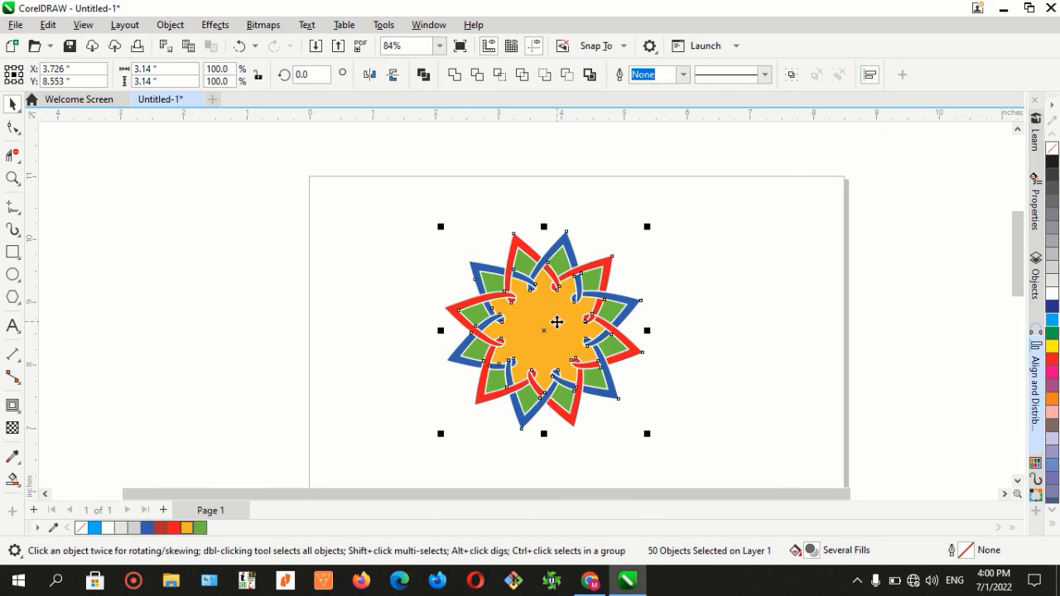